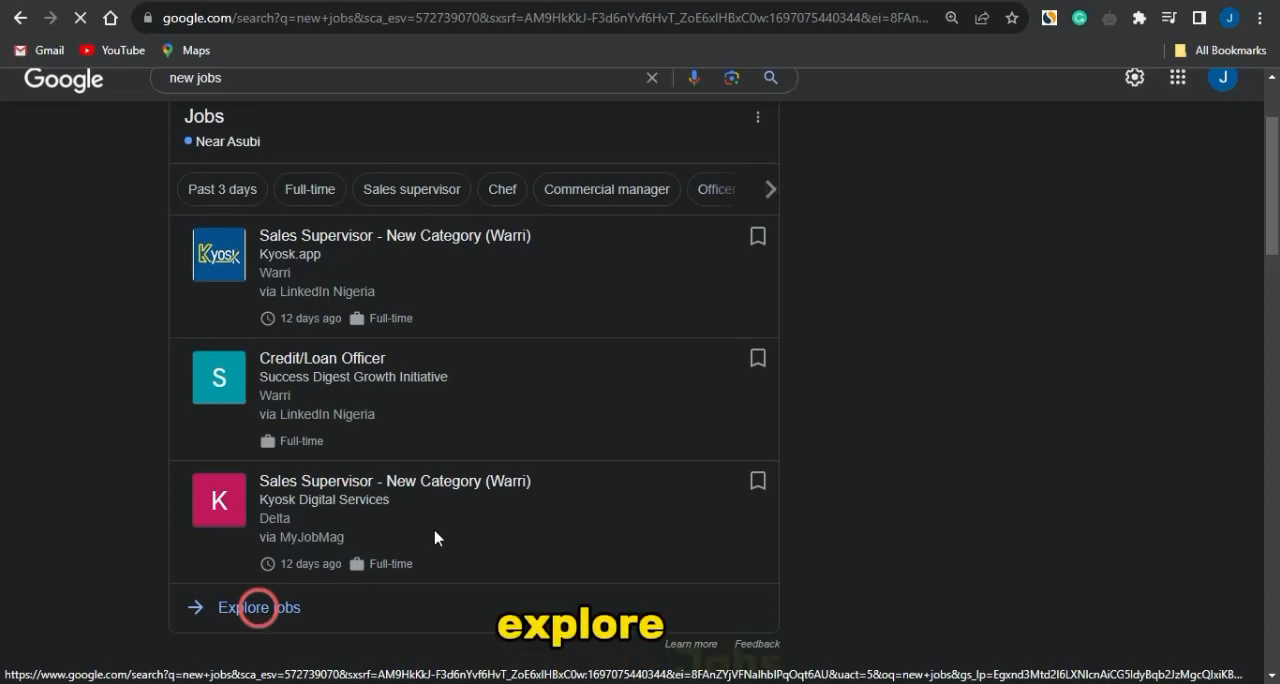
- Browse the listings for new jobs and open the Senior Ruby Engineer posting from Reedsy
scroll(343, 486, down, 1)
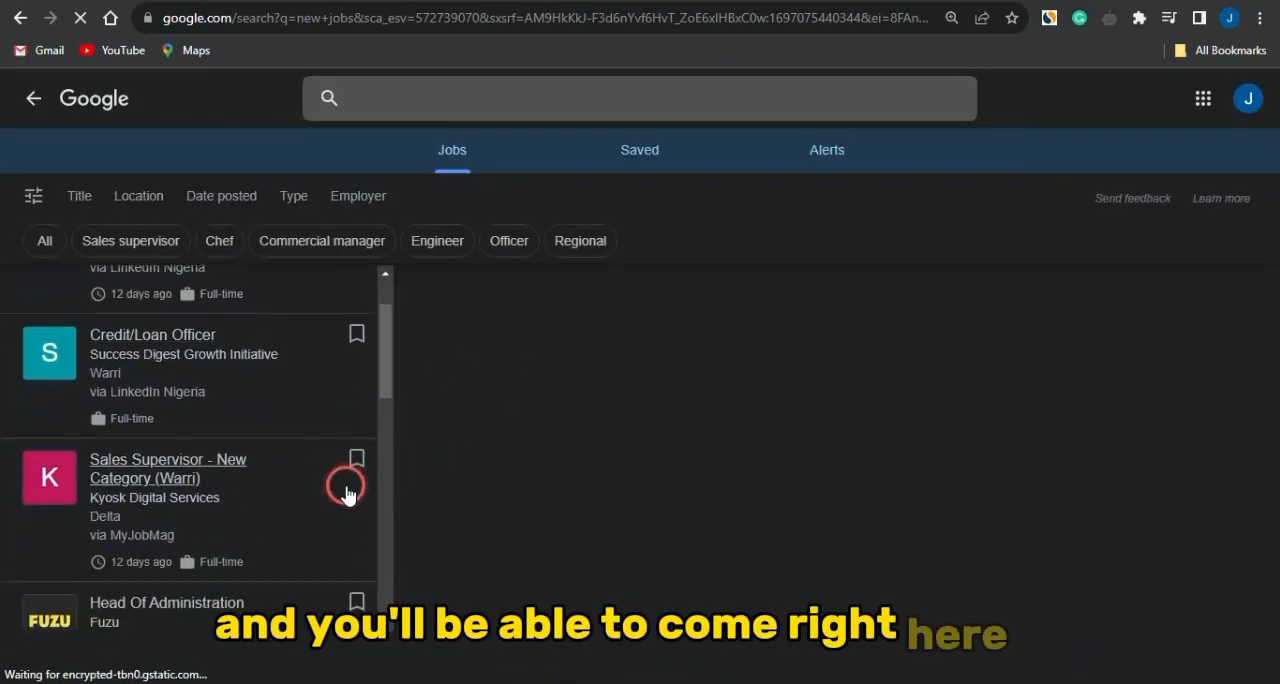
scroll(345, 493, down, 2)
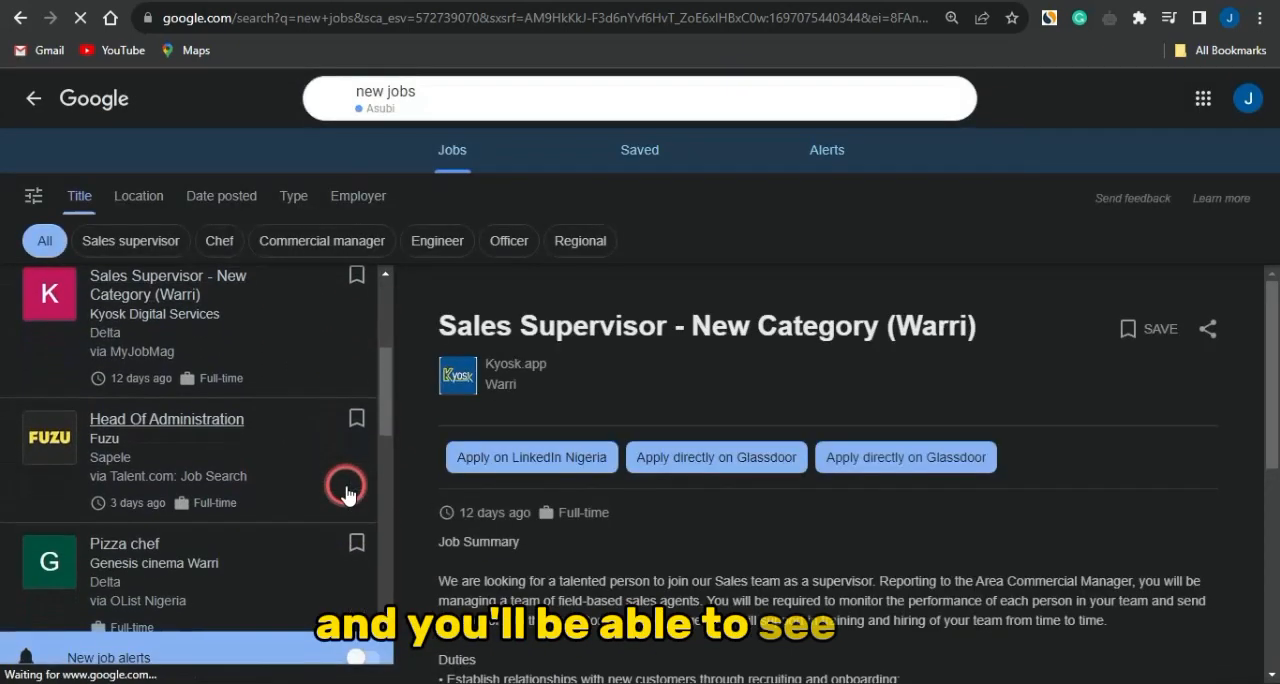
scroll(345, 493, down, 3)
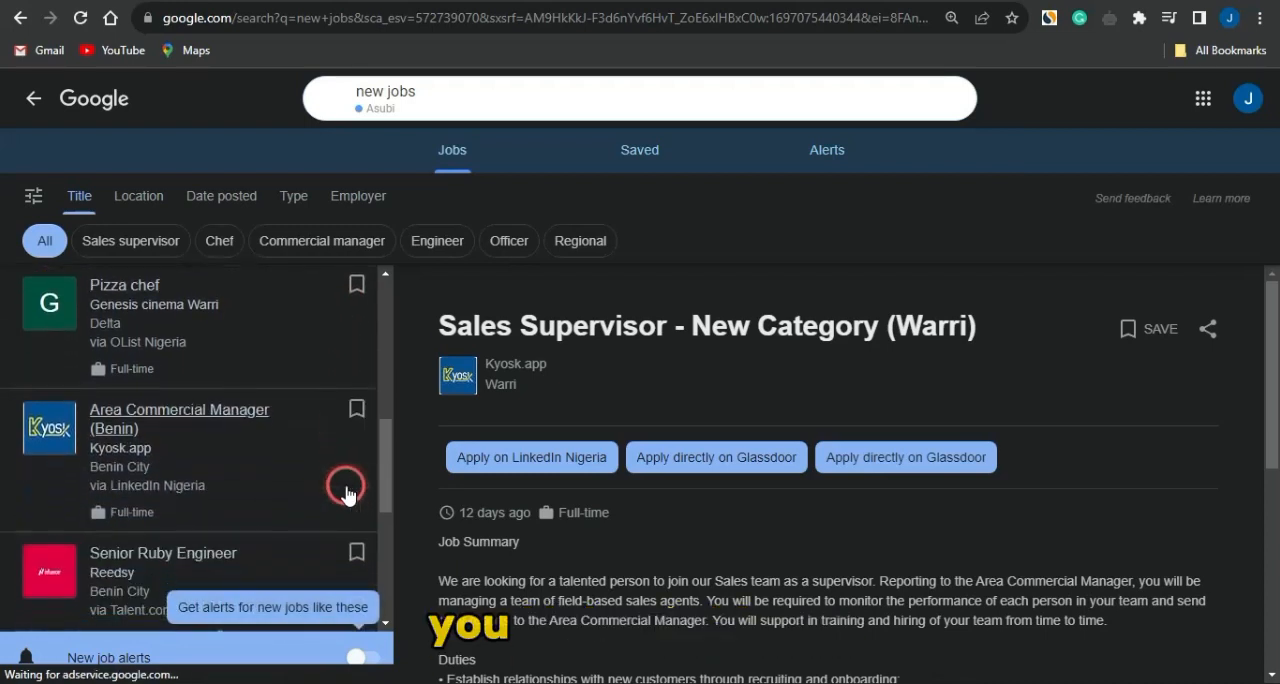
scroll(345, 493, down, 4)
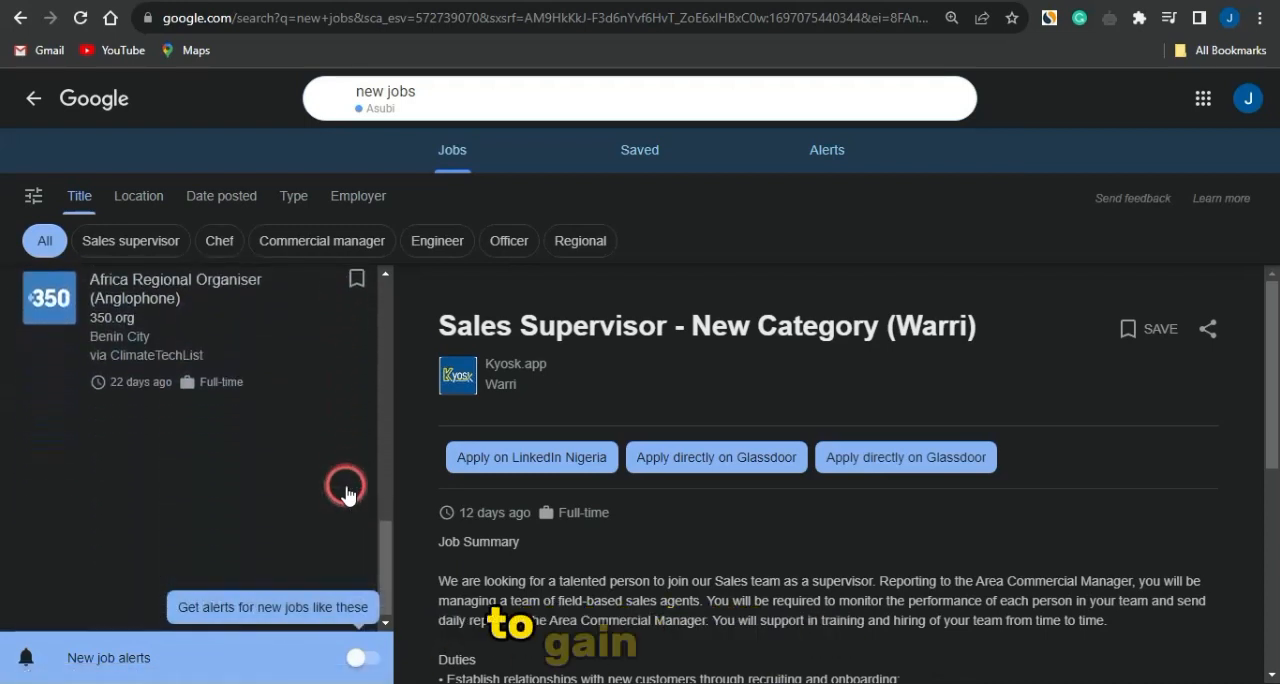
scroll(345, 493, up, 4)
scroll(345, 493, up, 1)
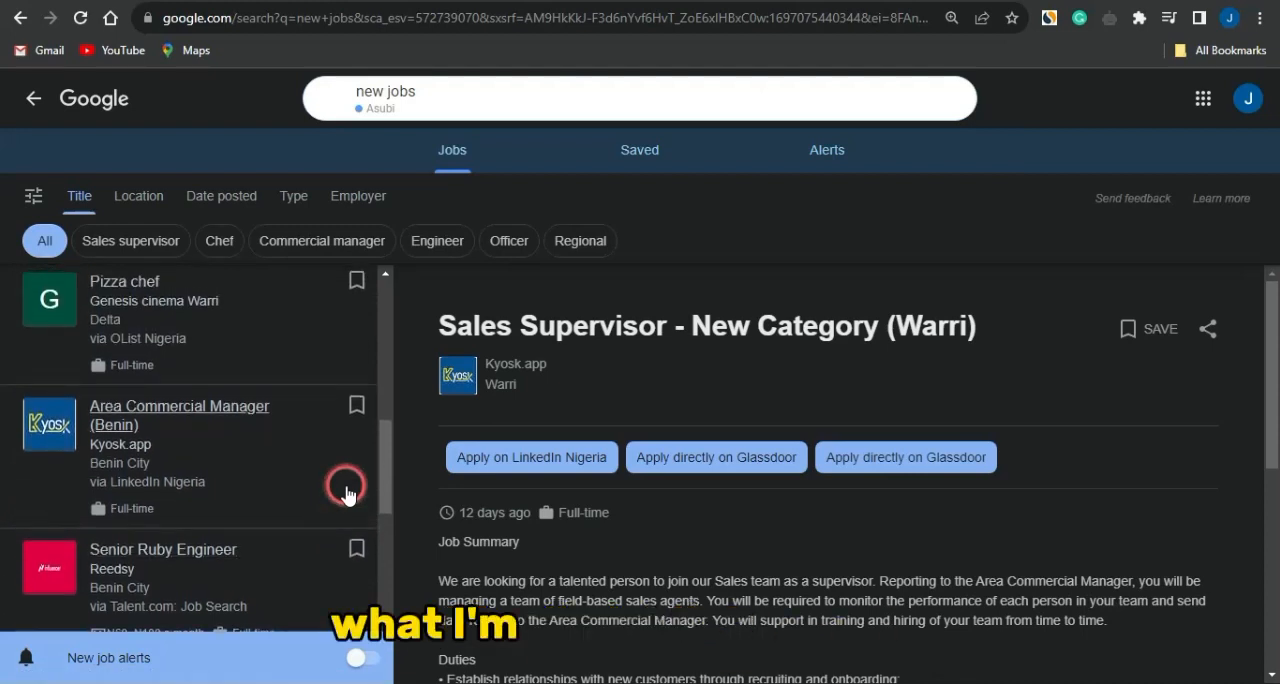
scroll(345, 493, down, 1)
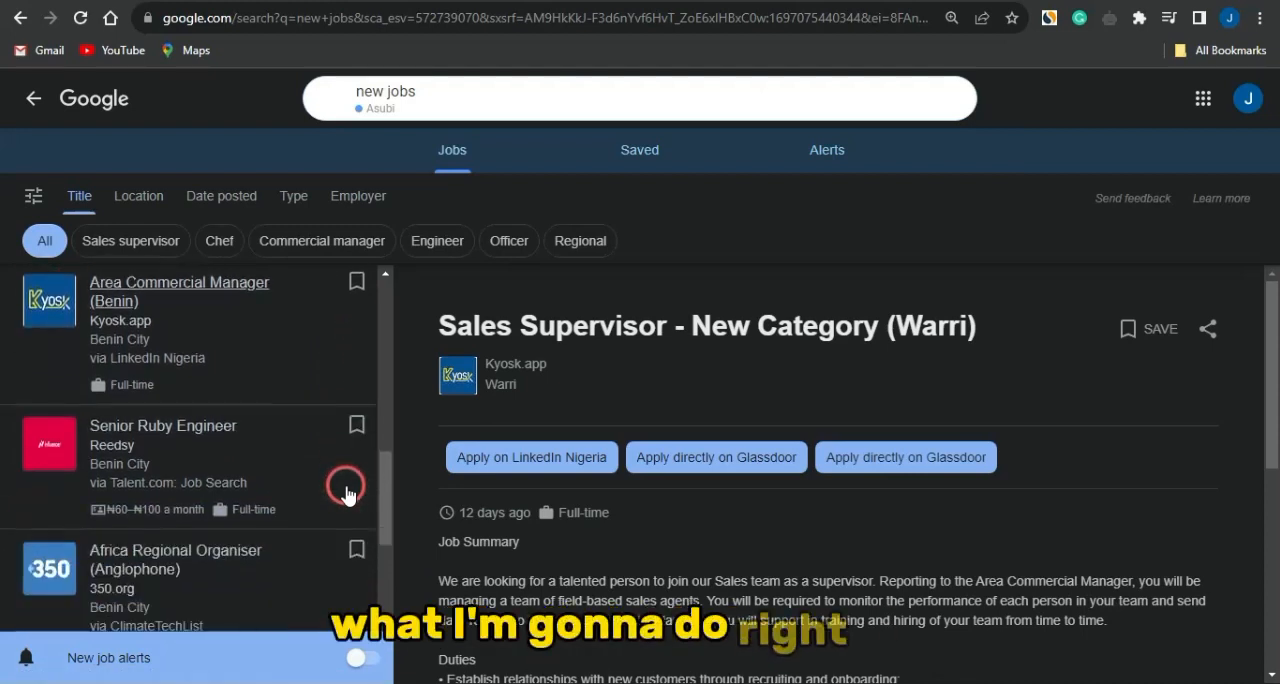
click(180, 432)
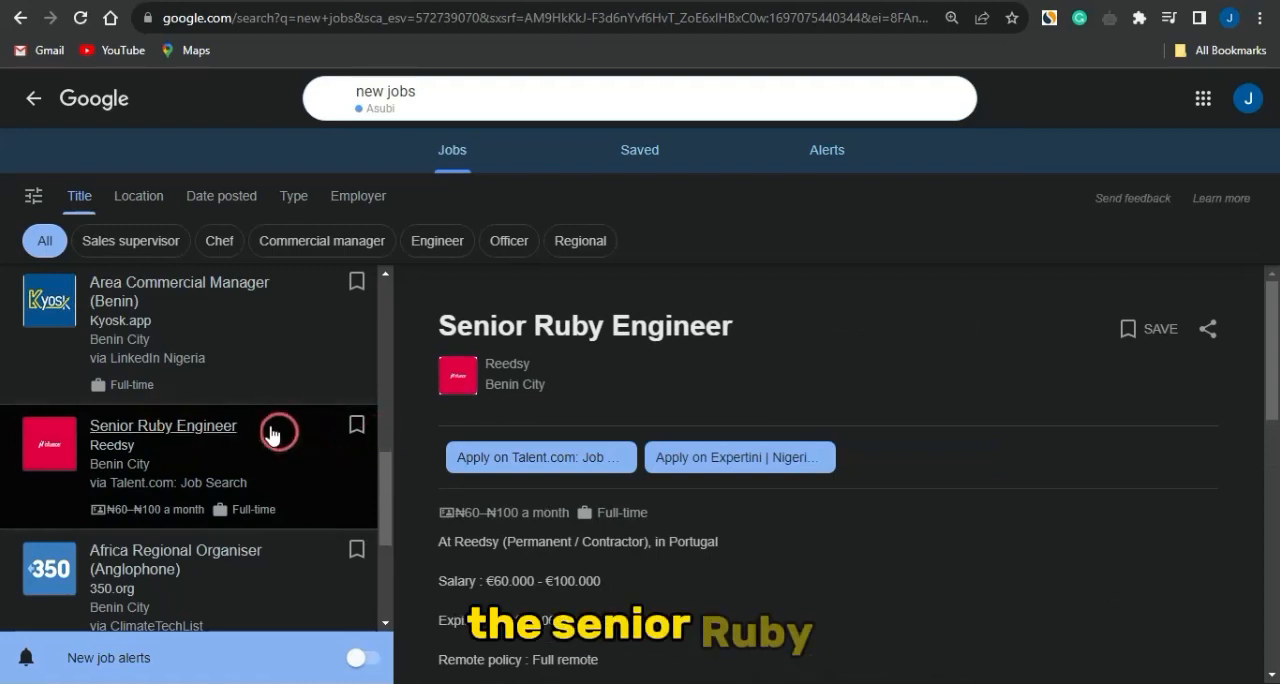
- Open the Head Of Administration posting from Fuzu in the job list
scroll(268, 430, up, 2)
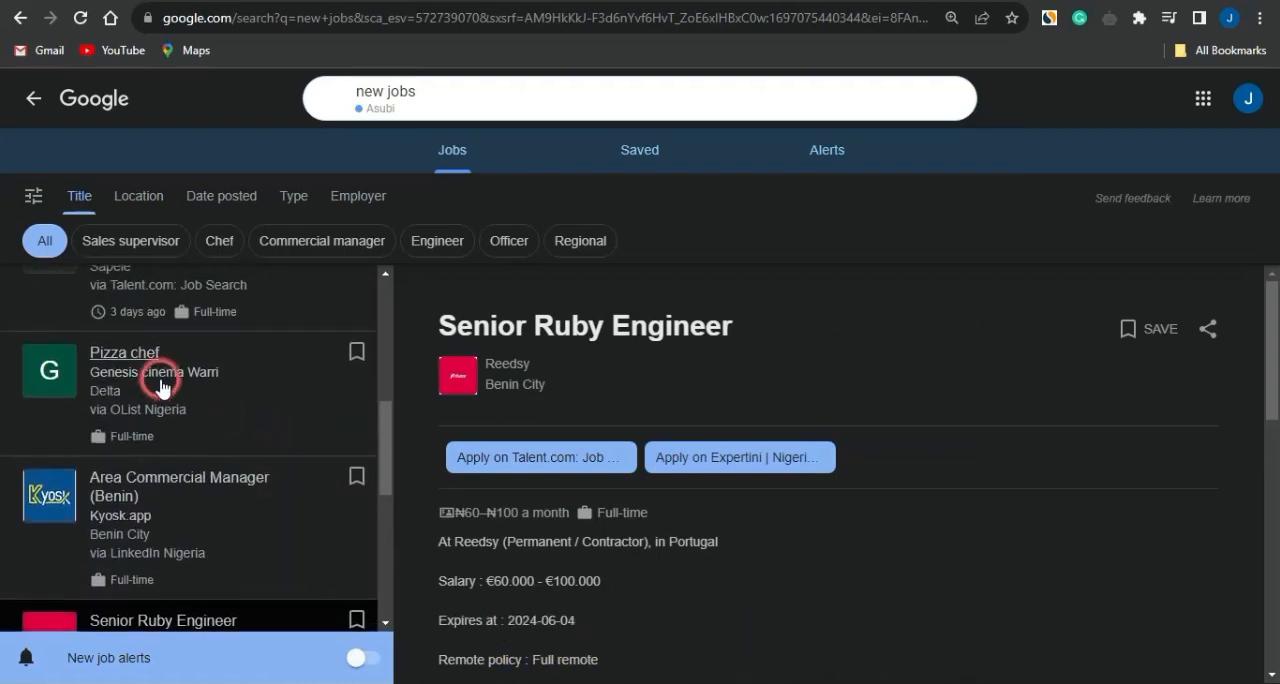
scroll(160, 385, up, 1)
click(139, 385)
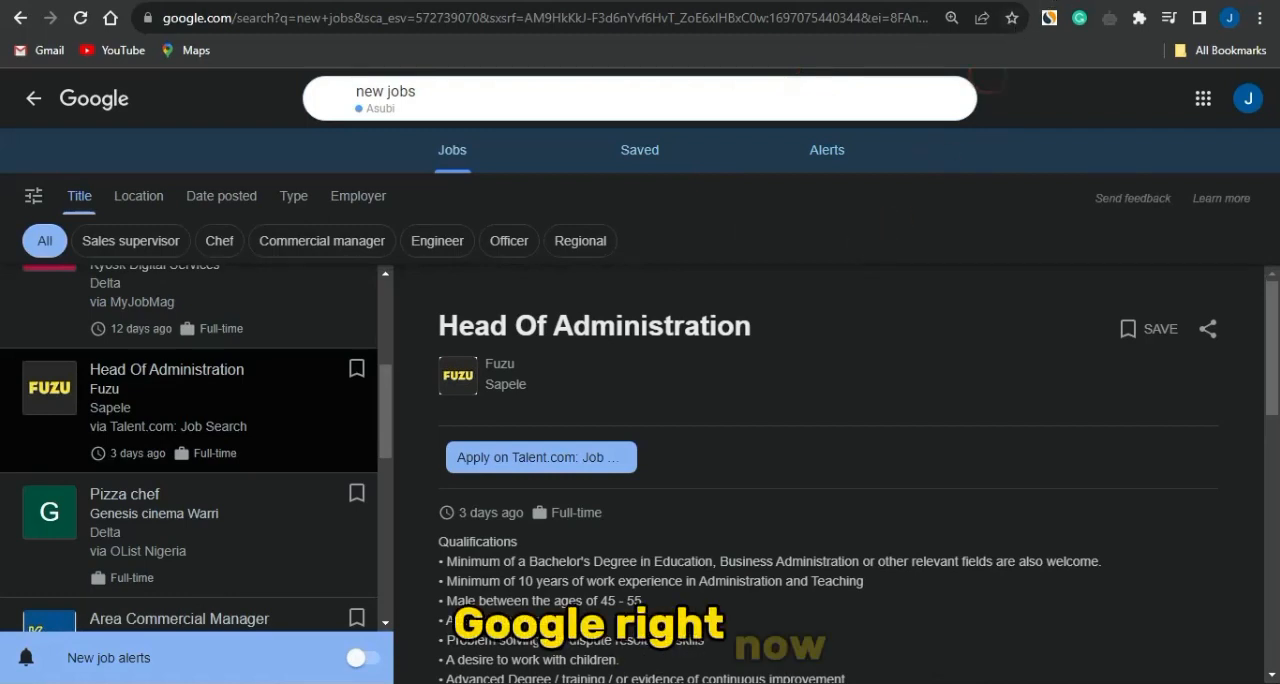
- Search Google for "head administrator images" in a new tab and show the image results
click(937, 1)
click(796, 22)
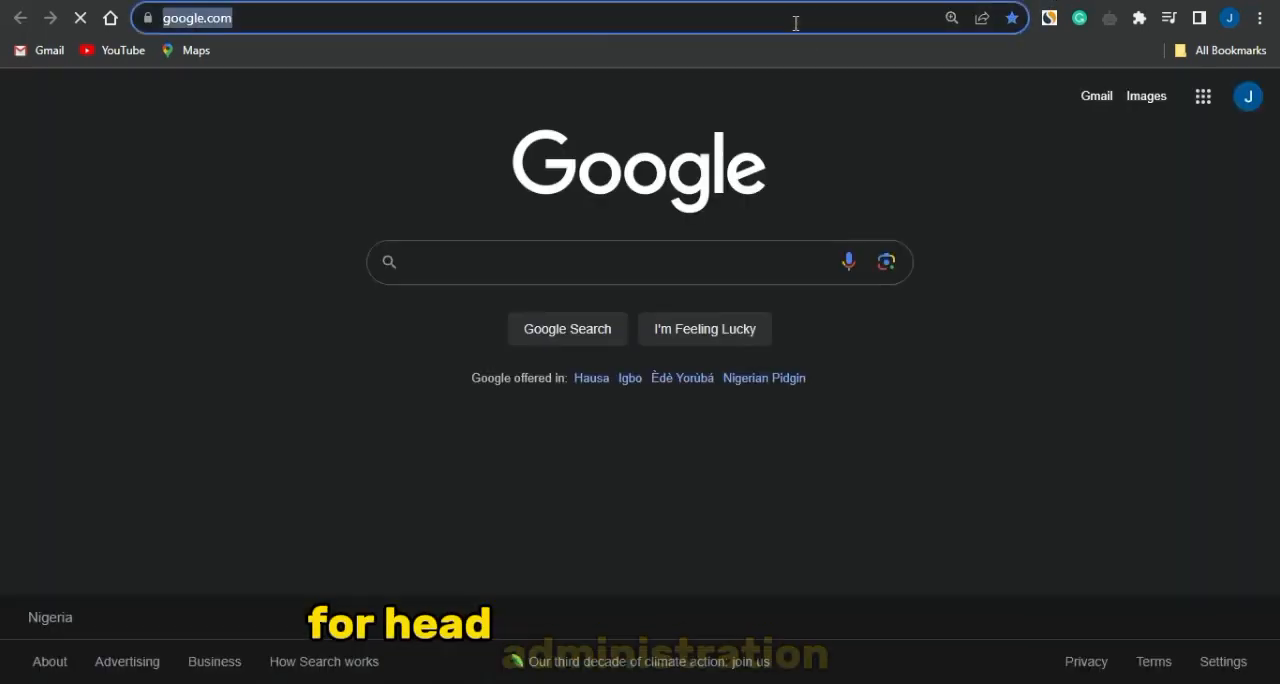
text(head administrator images)
key(Return)
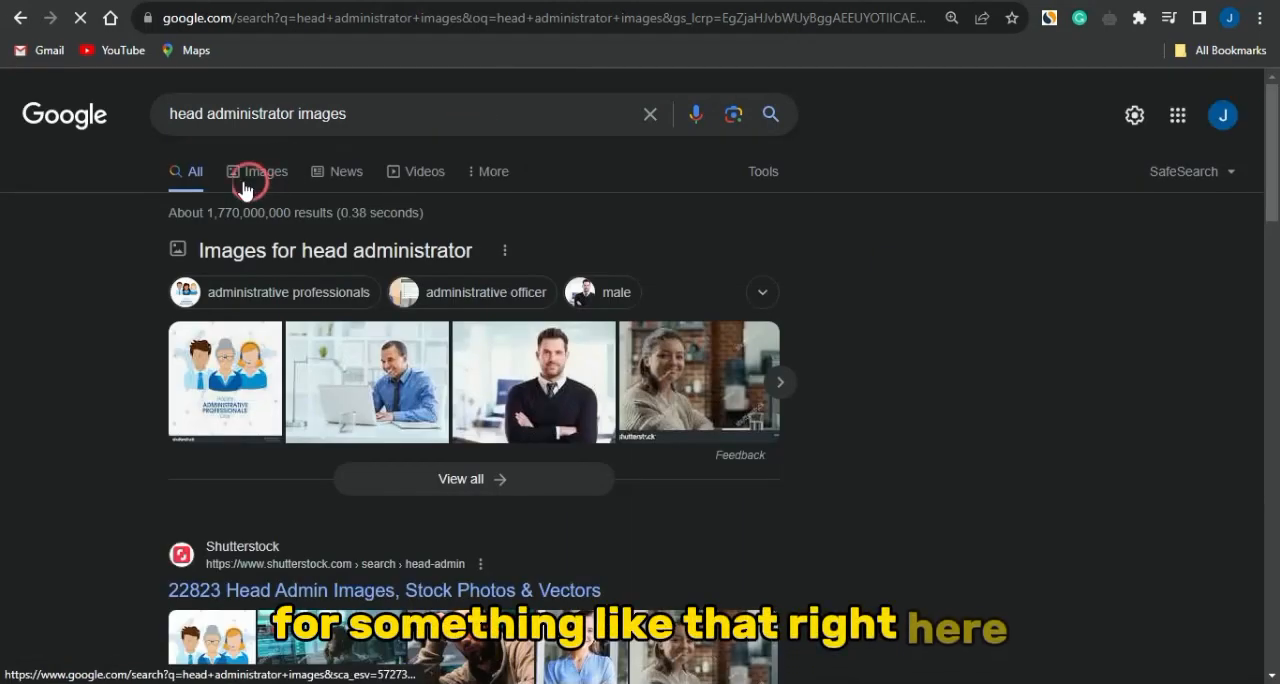
click(264, 180)
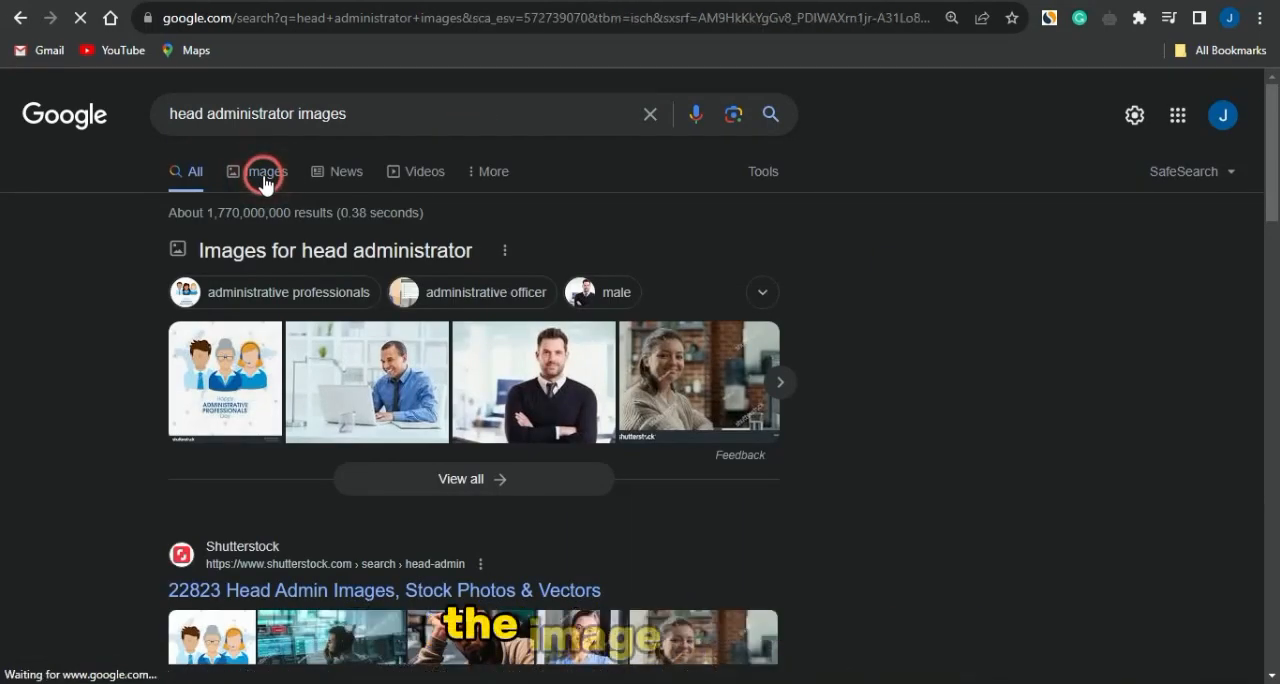
- Browse the image results and preview the blue Head Admin lettering from pngaaa.com
scroll(426, 434, down, 1)
scroll(426, 434, down, 2)
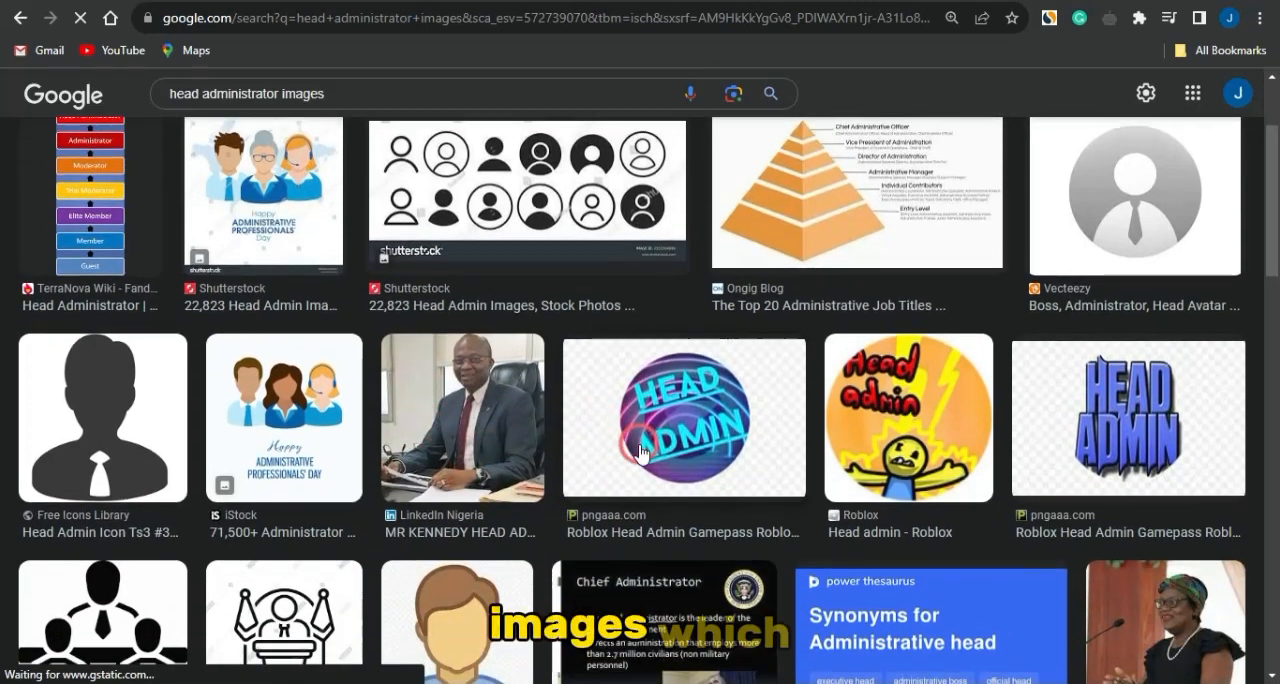
scroll(610, 430, down, 2)
scroll(640, 452, down, 2)
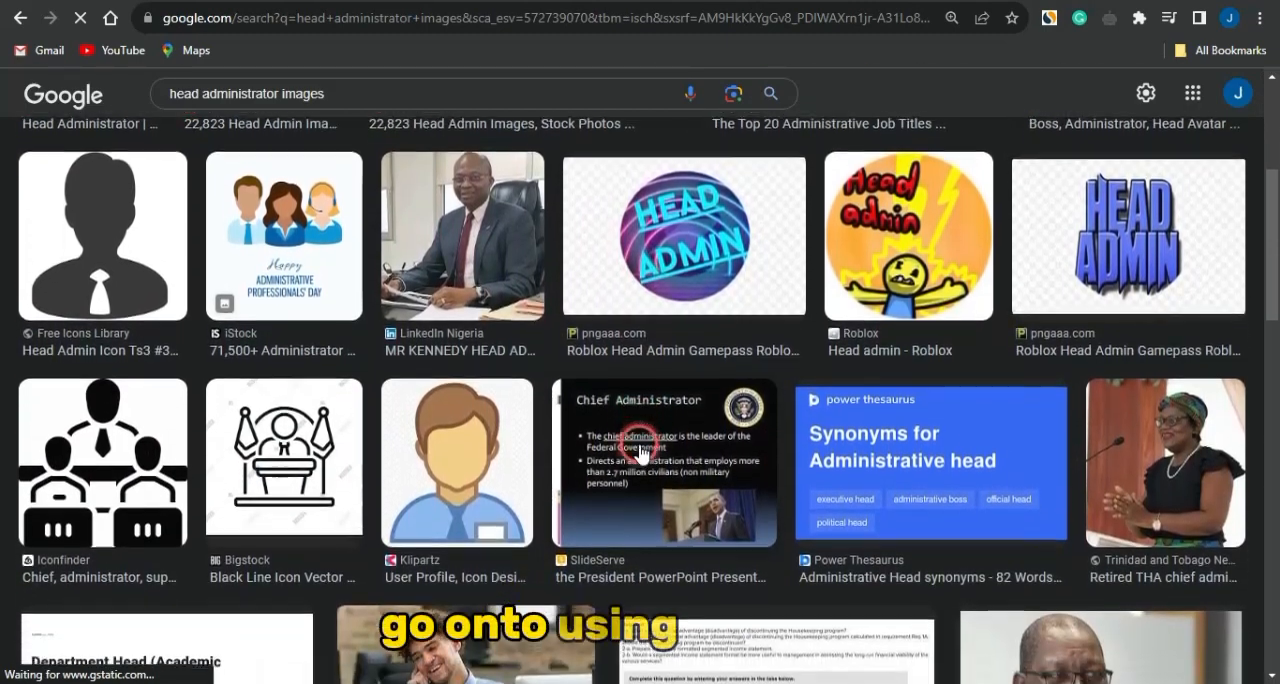
scroll(640, 452, down, 5)
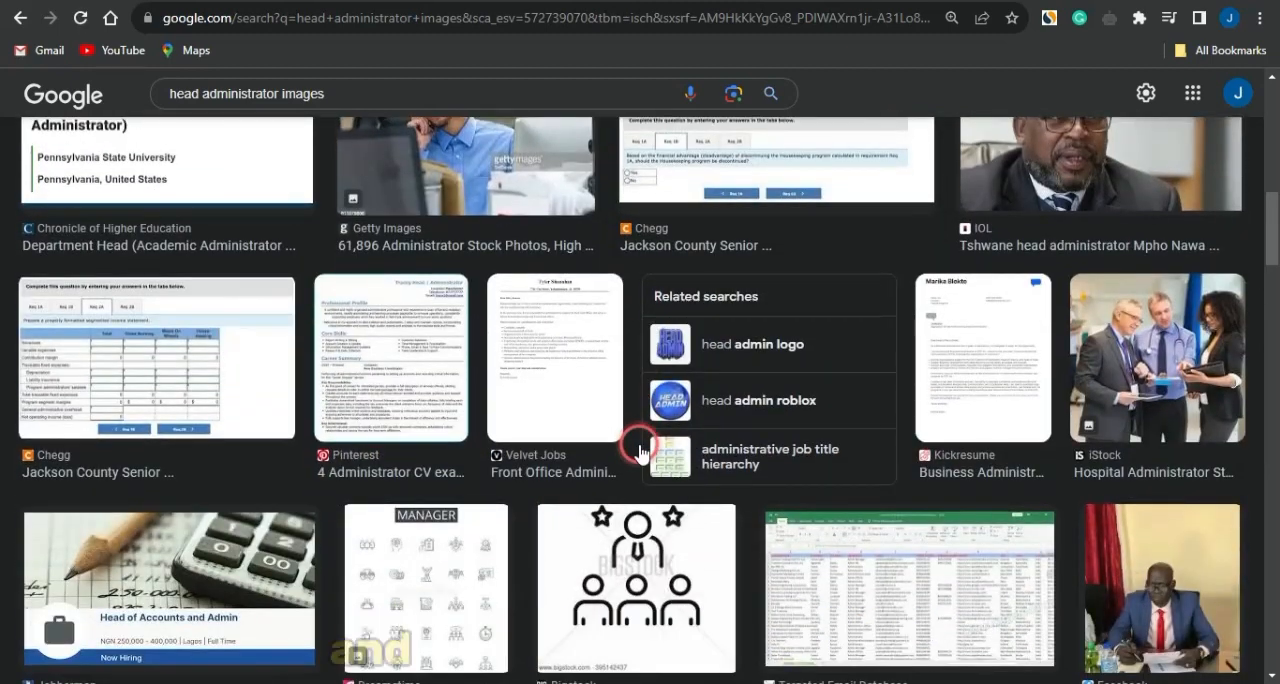
scroll(640, 452, up, 3)
scroll(640, 452, up, 6)
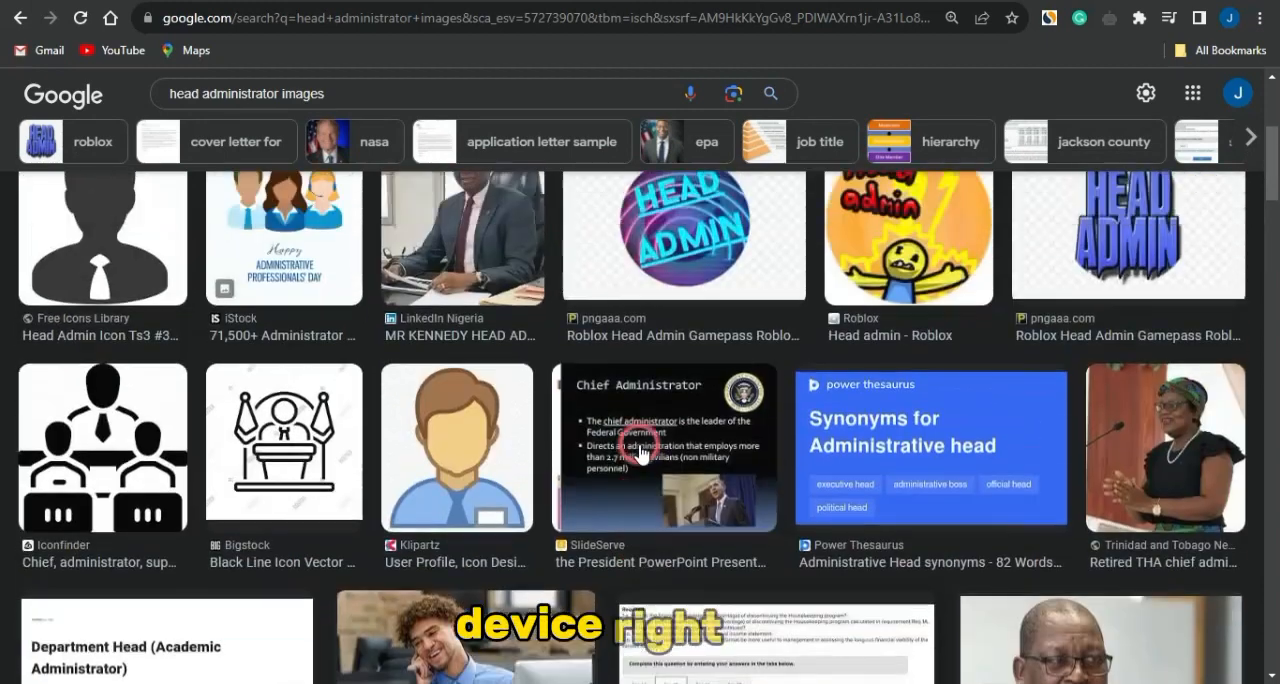
click(1109, 472)
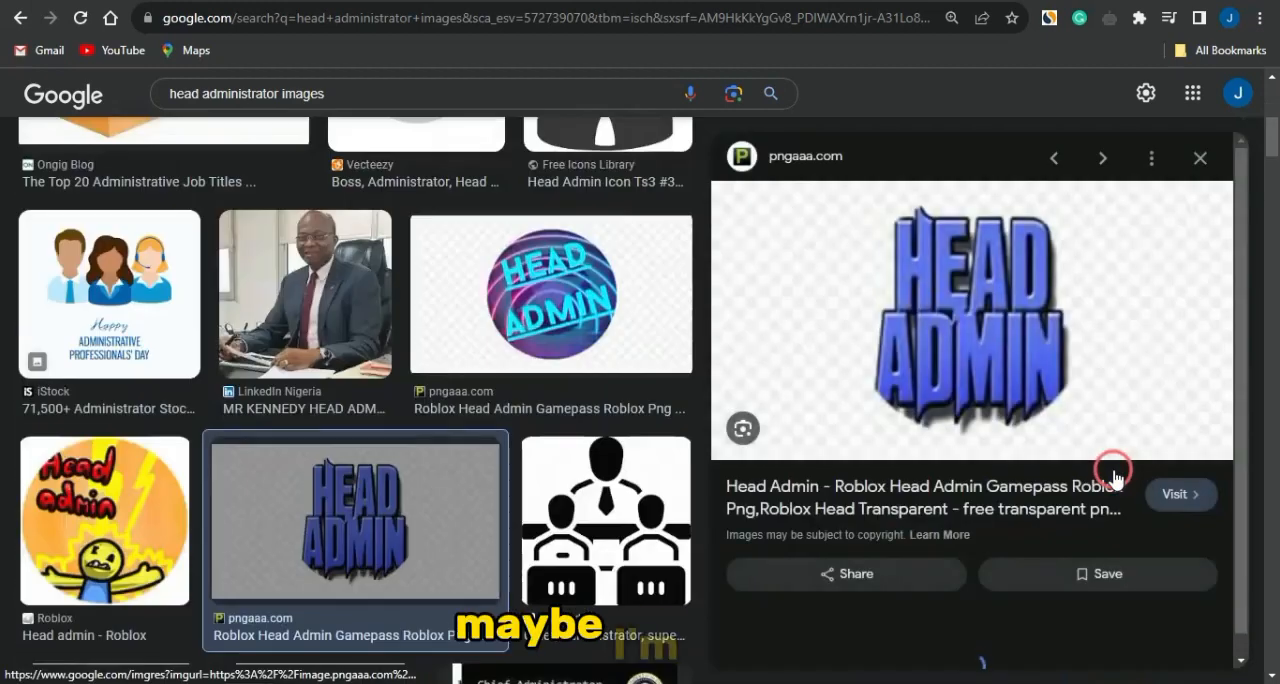
right_click(993, 341)
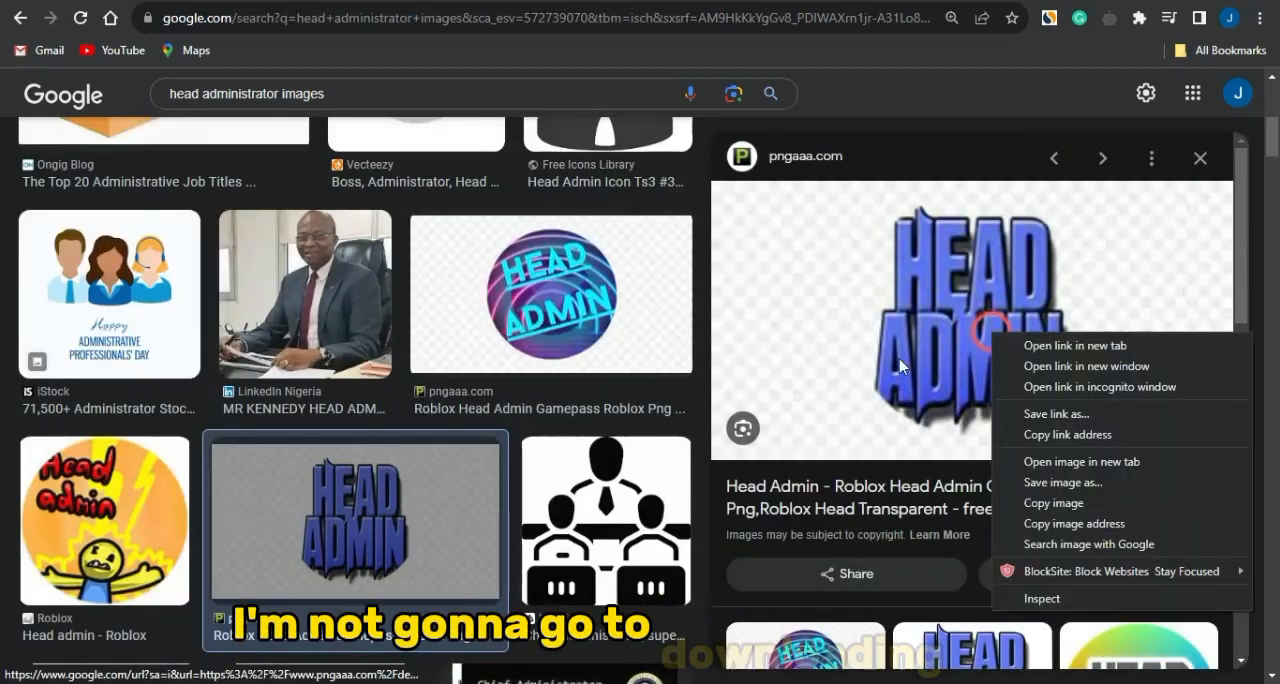
- Open the related Roblox Admin Logo image and save it as a PNG in the Downloads folder
scroll(950, 555, down, 3)
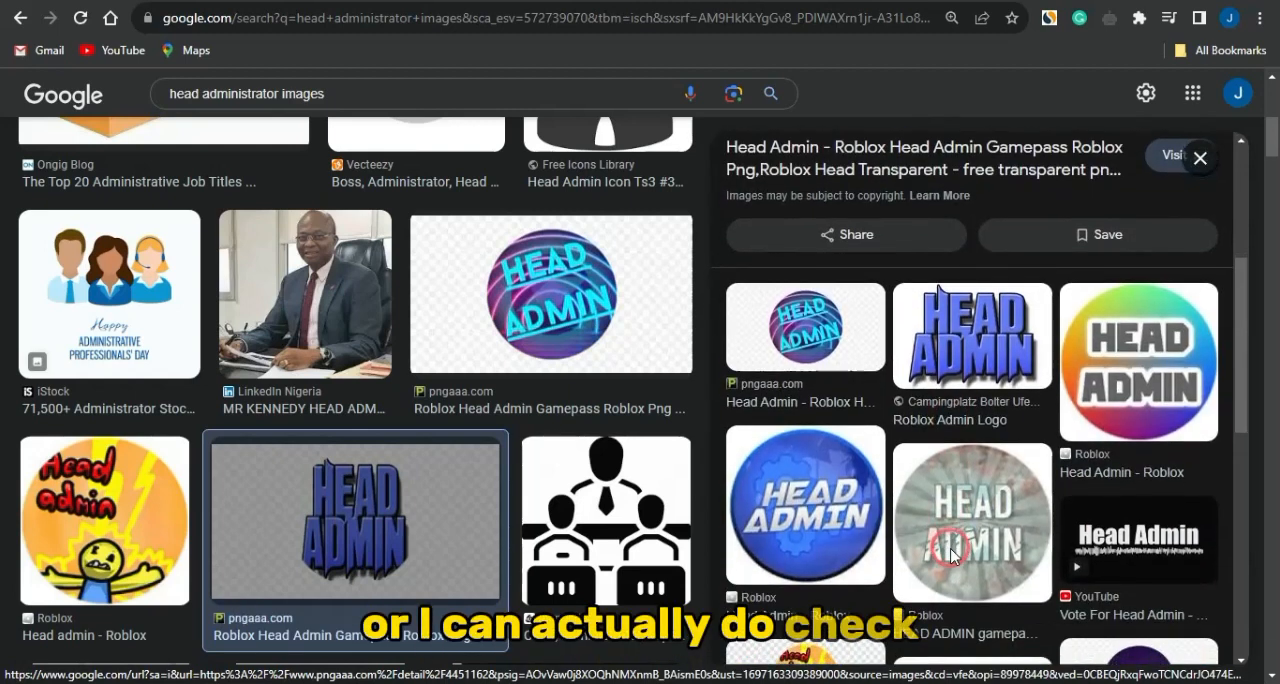
click(966, 338)
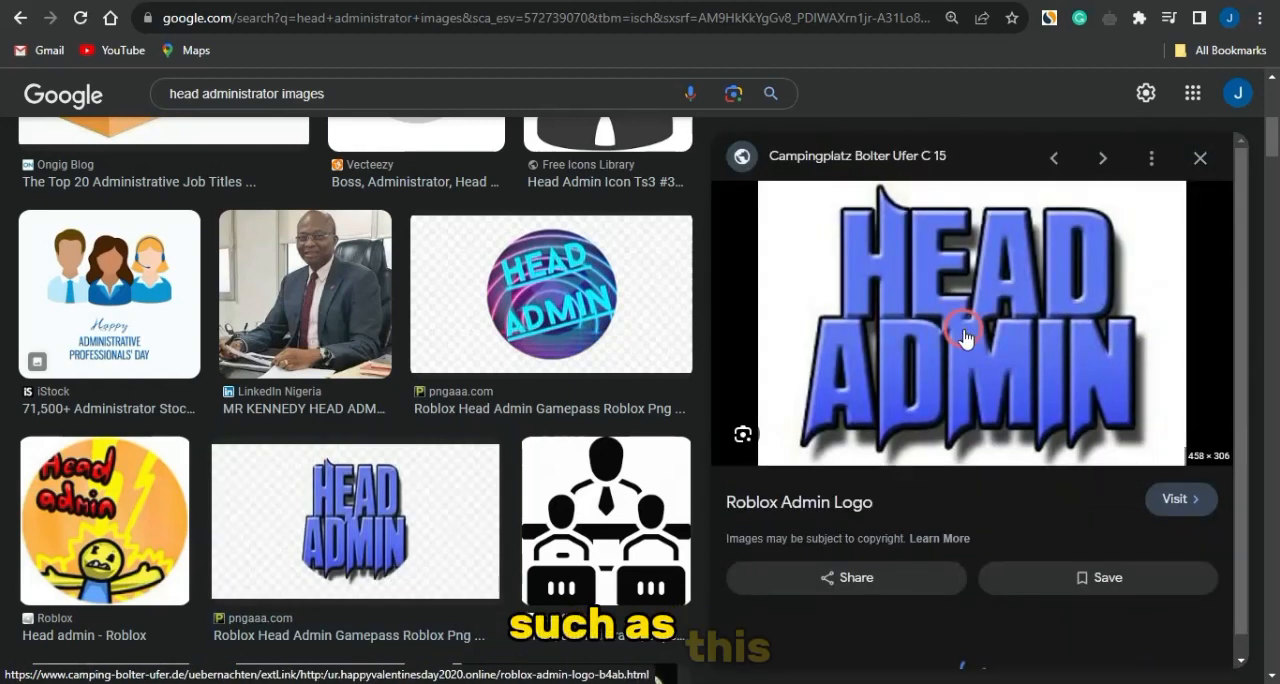
right_click(904, 301)
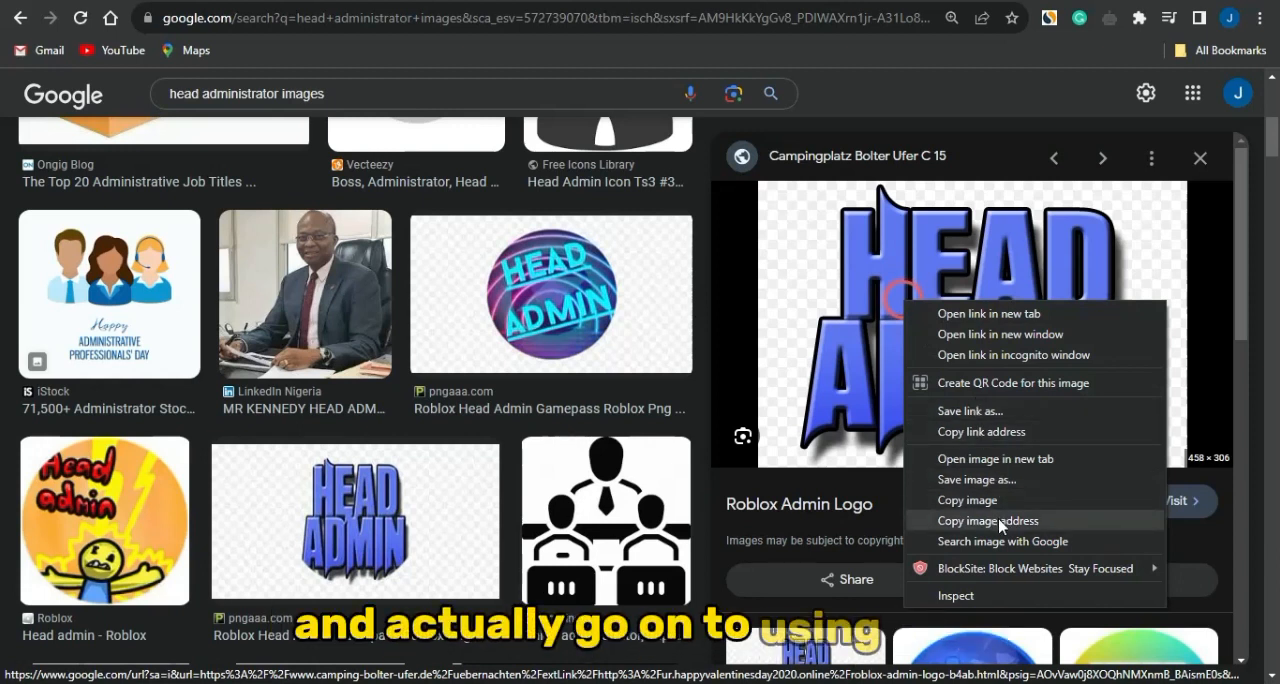
click(979, 487)
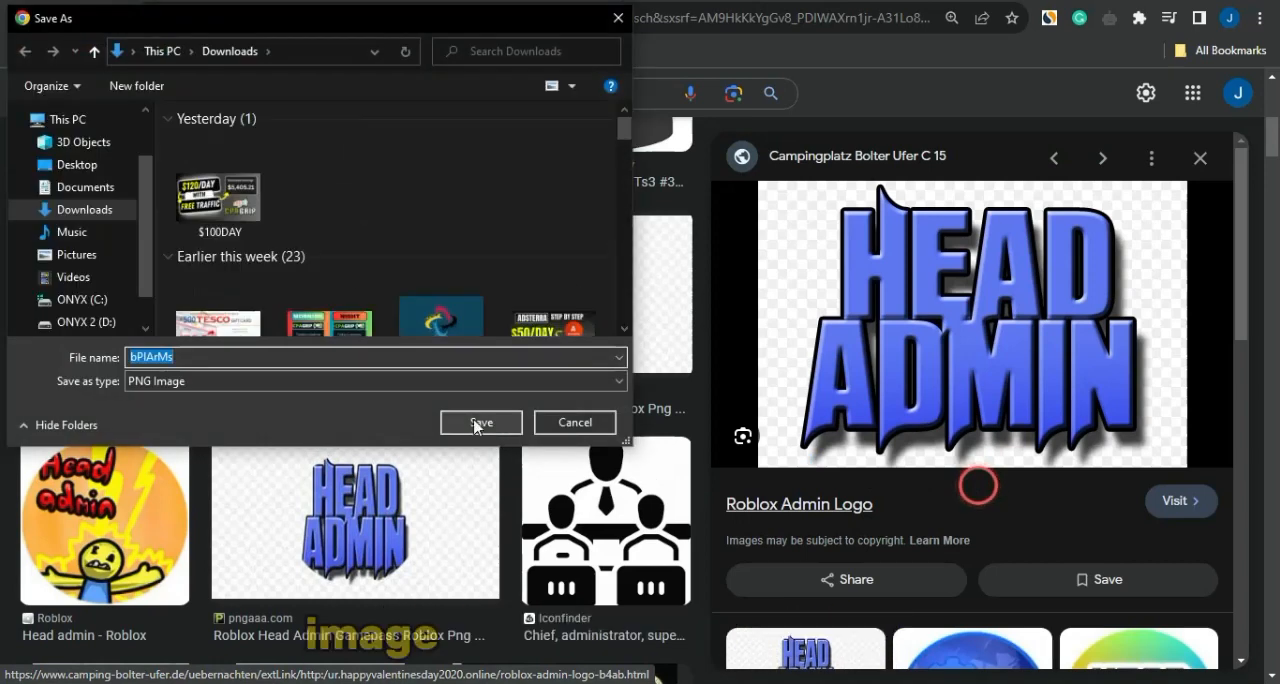
click(474, 425)
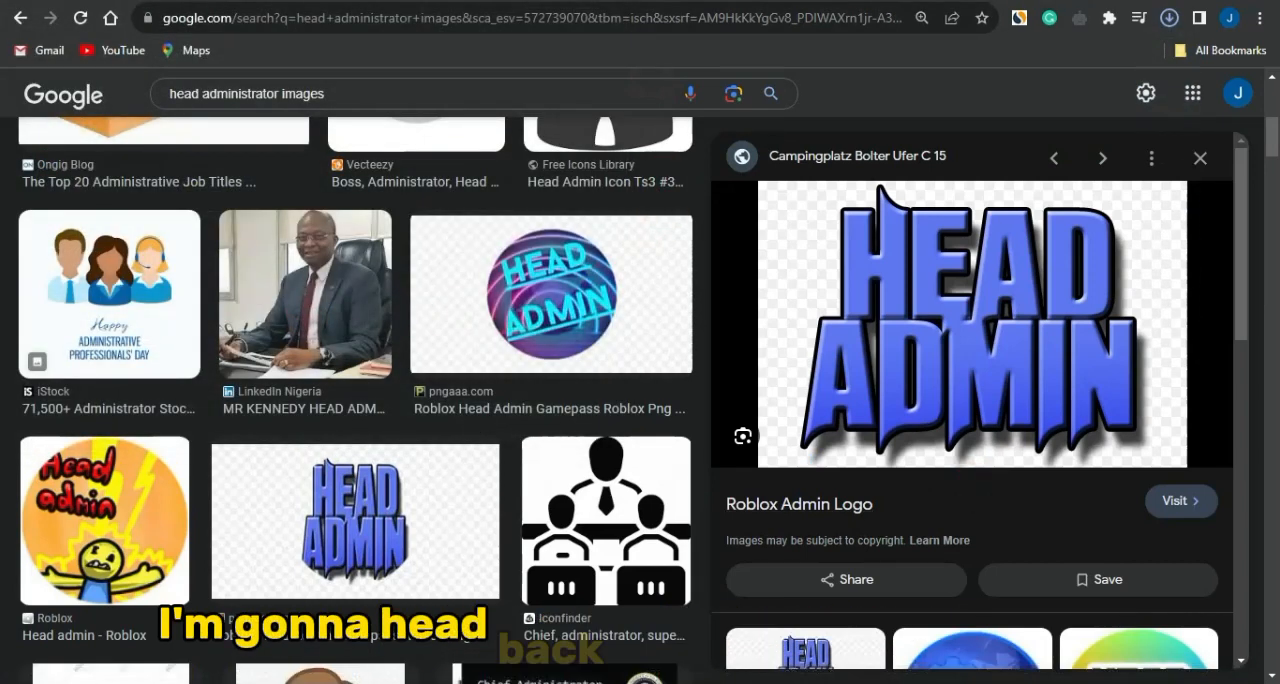
- Switch to the Google Sites editor and upload the Head Admin image bPlArMs from Downloads to the page
click(640, 2)
click(562, 432)
click(523, 503)
click(575, 543)
click(1165, 331)
click(1218, 212)
click(1212, 280)
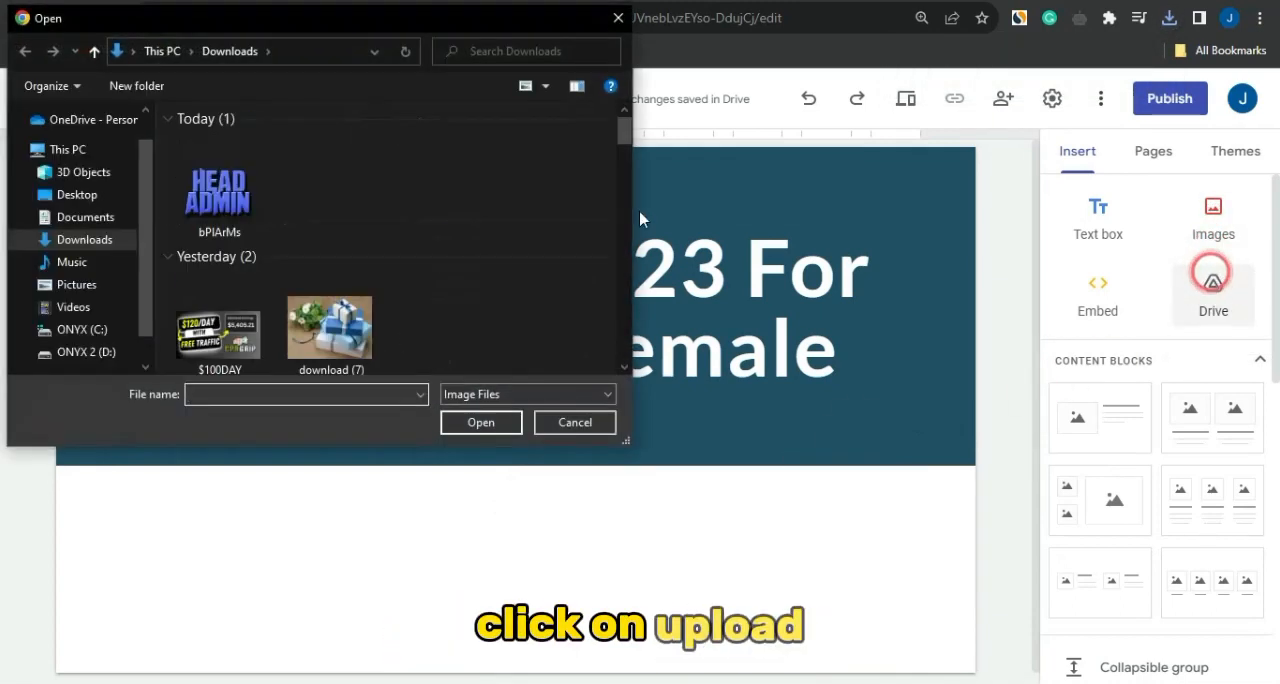
click(235, 208)
click(481, 424)
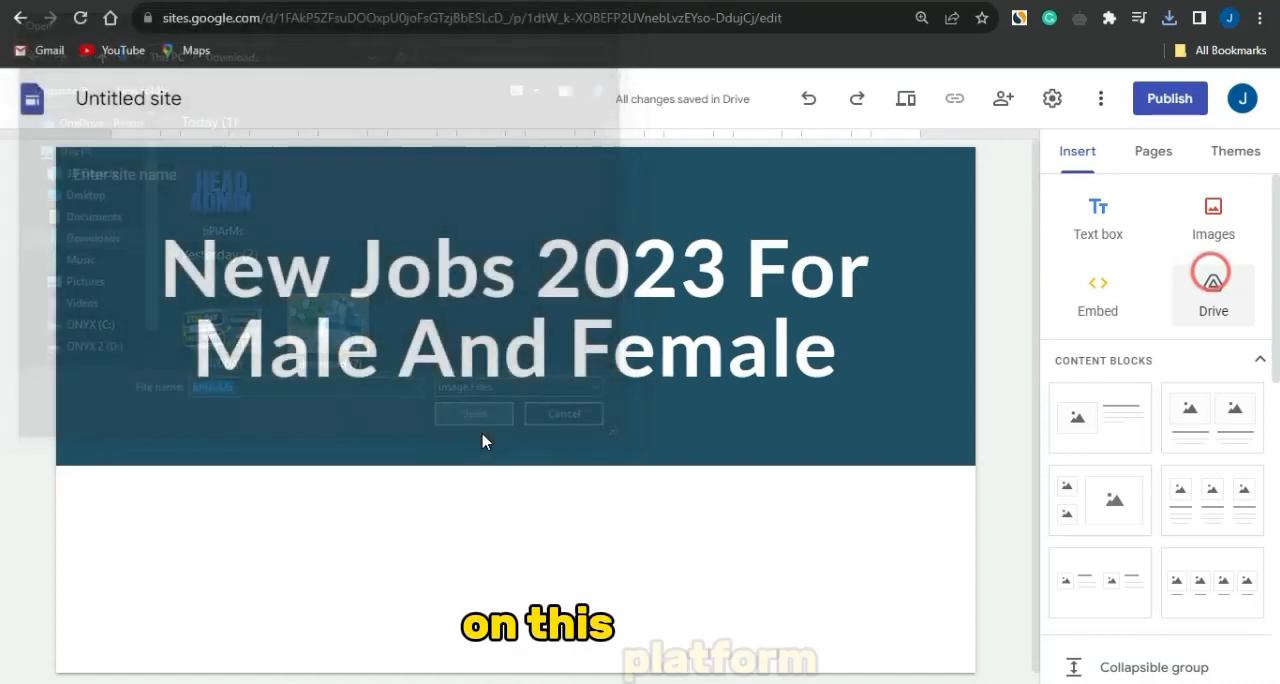
- Enlarge the Head Admin image below the page banner
drag(367, 466, 574, 512)
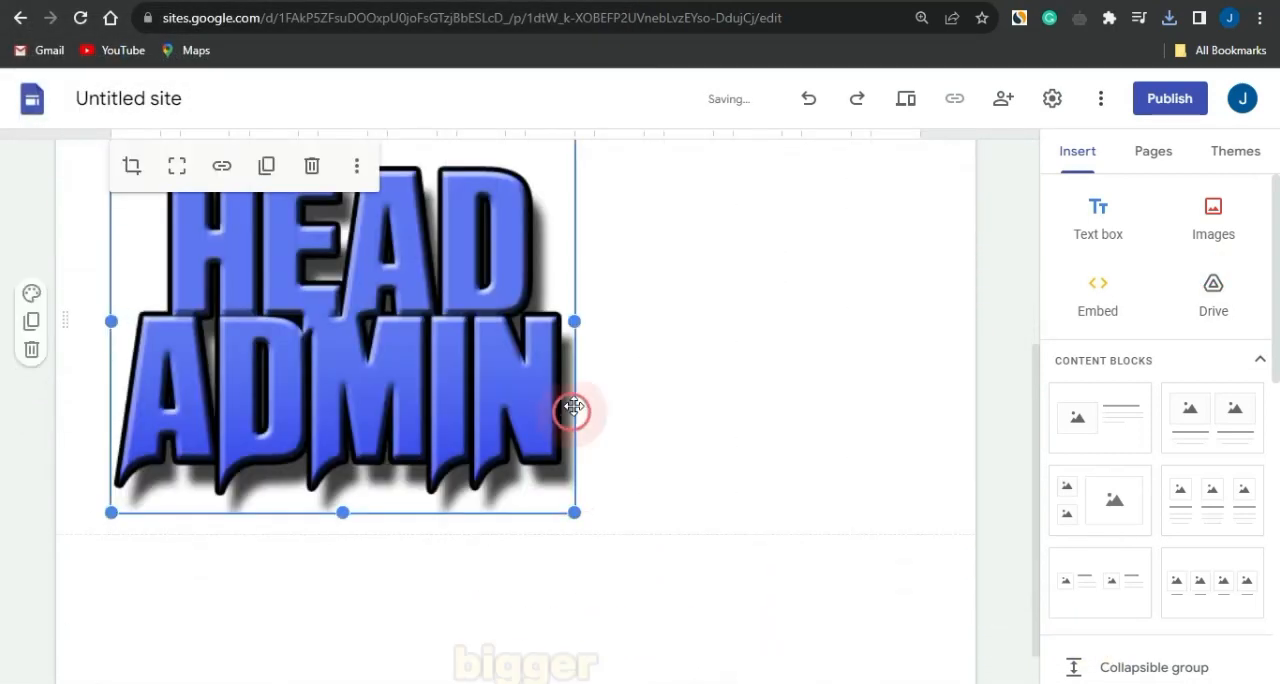
drag(577, 322, 701, 355)
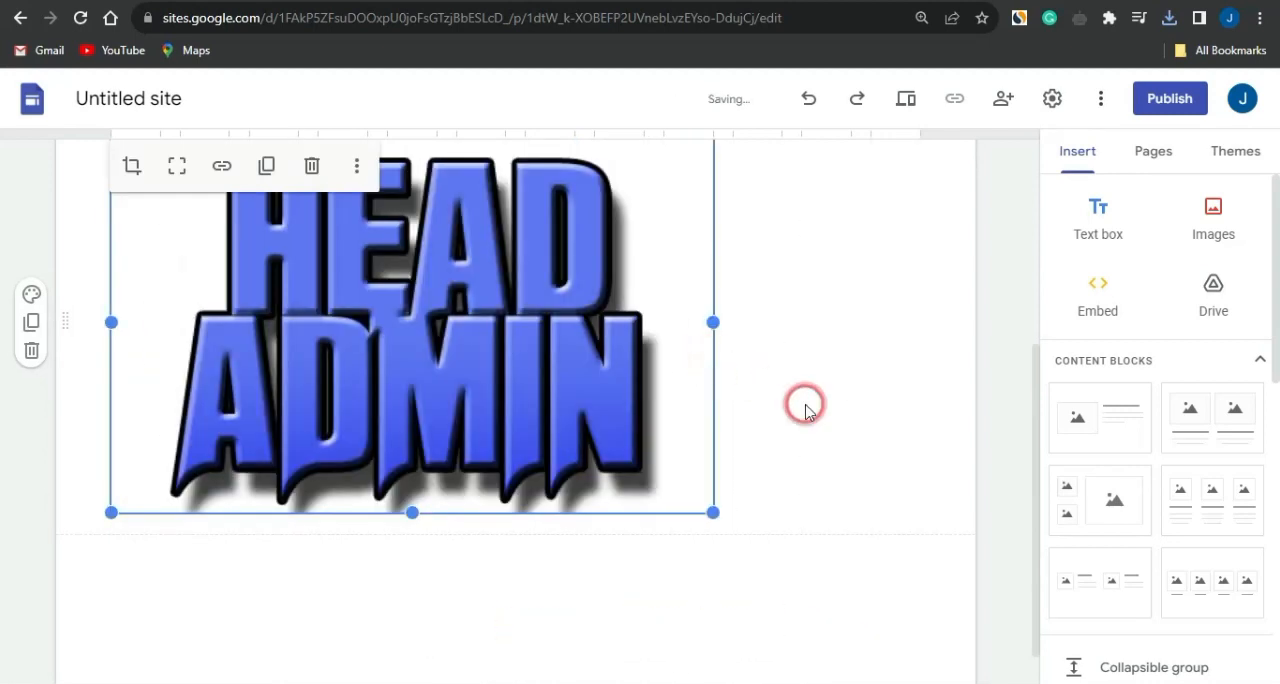
- Insert a text box above the image and paste in the title "Head Of Administration" copied from the job posting
scroll(803, 403, up, 3)
click(1096, 208)
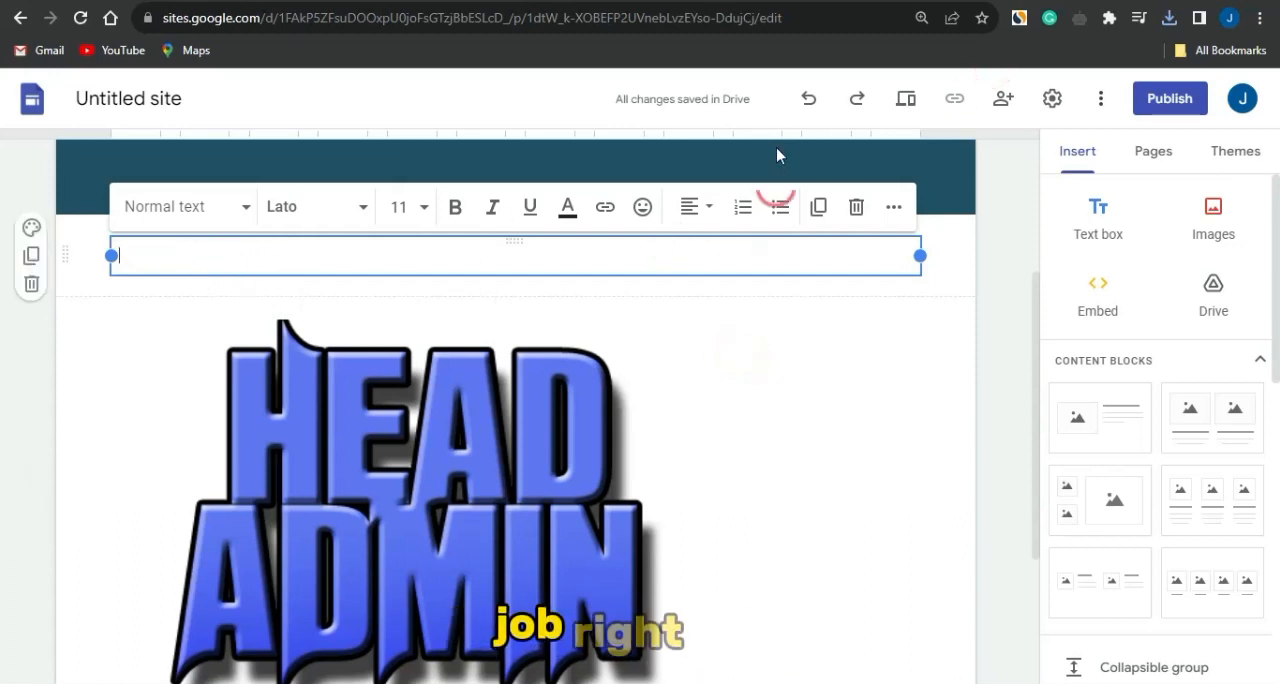
click(706, 2)
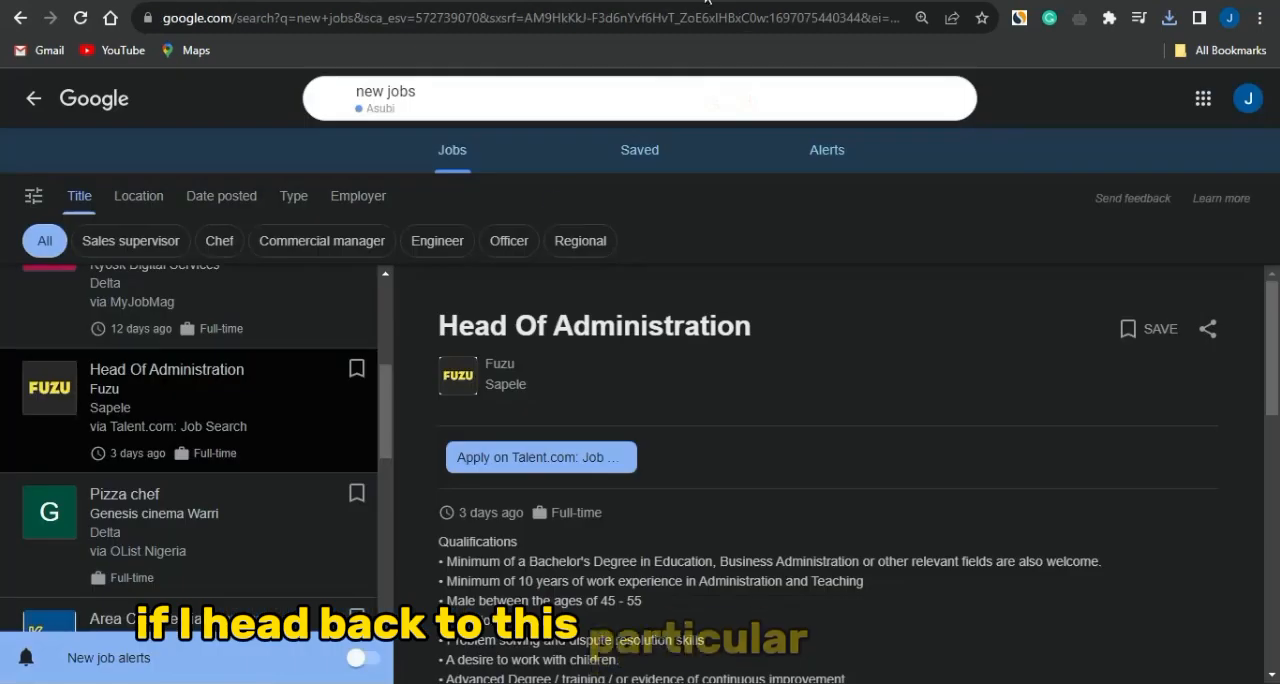
drag(756, 326, 465, 325)
key(ctrl+c)
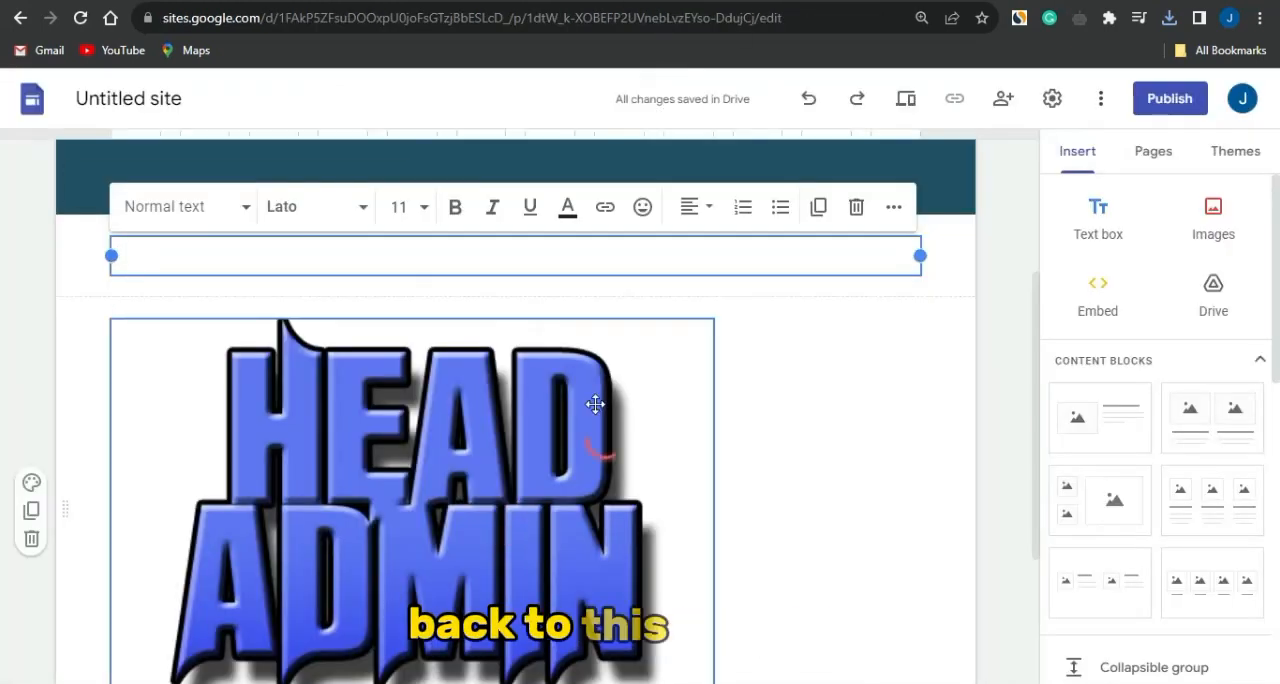
click(355, 308)
click(276, 262)
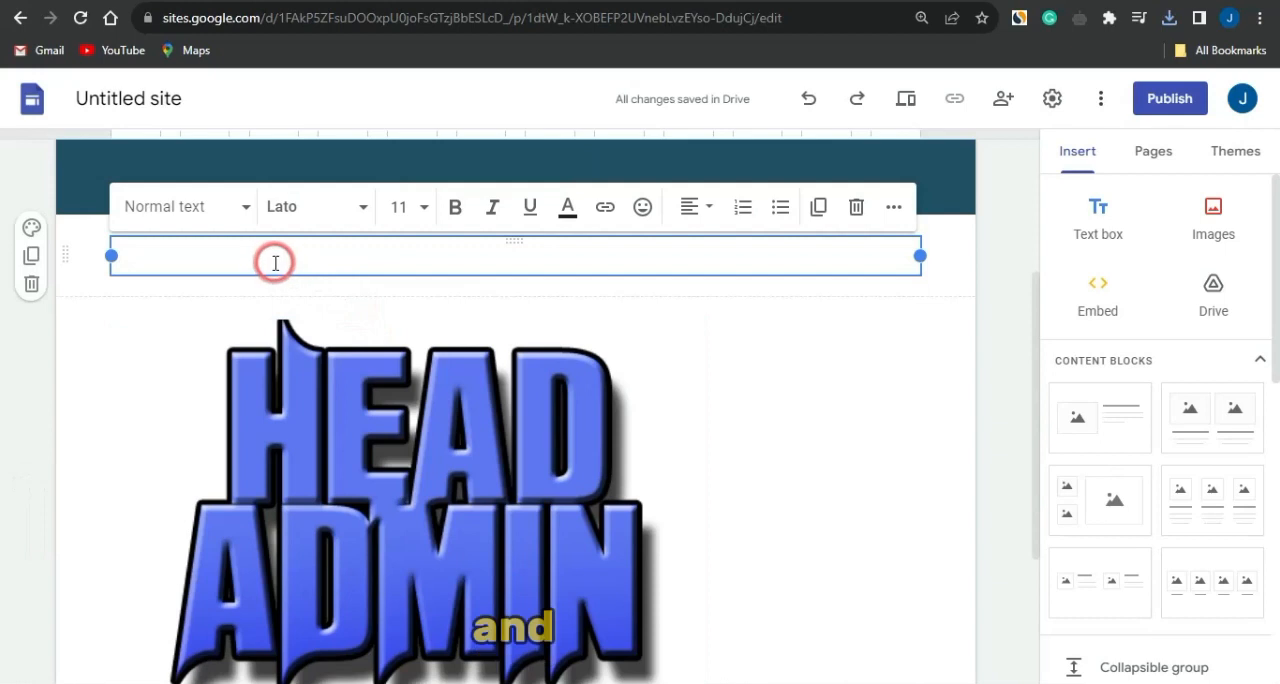
key(ctrl+v)
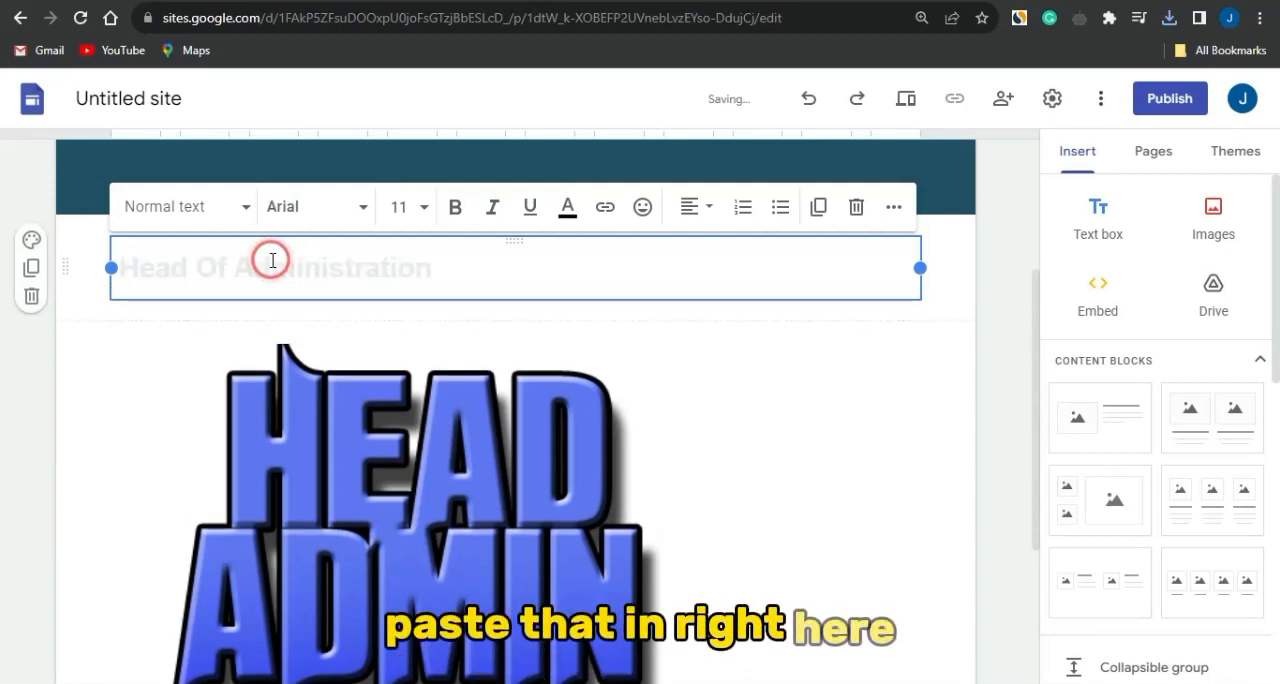
- Make the whole Head Of Administration title bold and set its text colour to black
triple_click(272, 260)
click(452, 206)
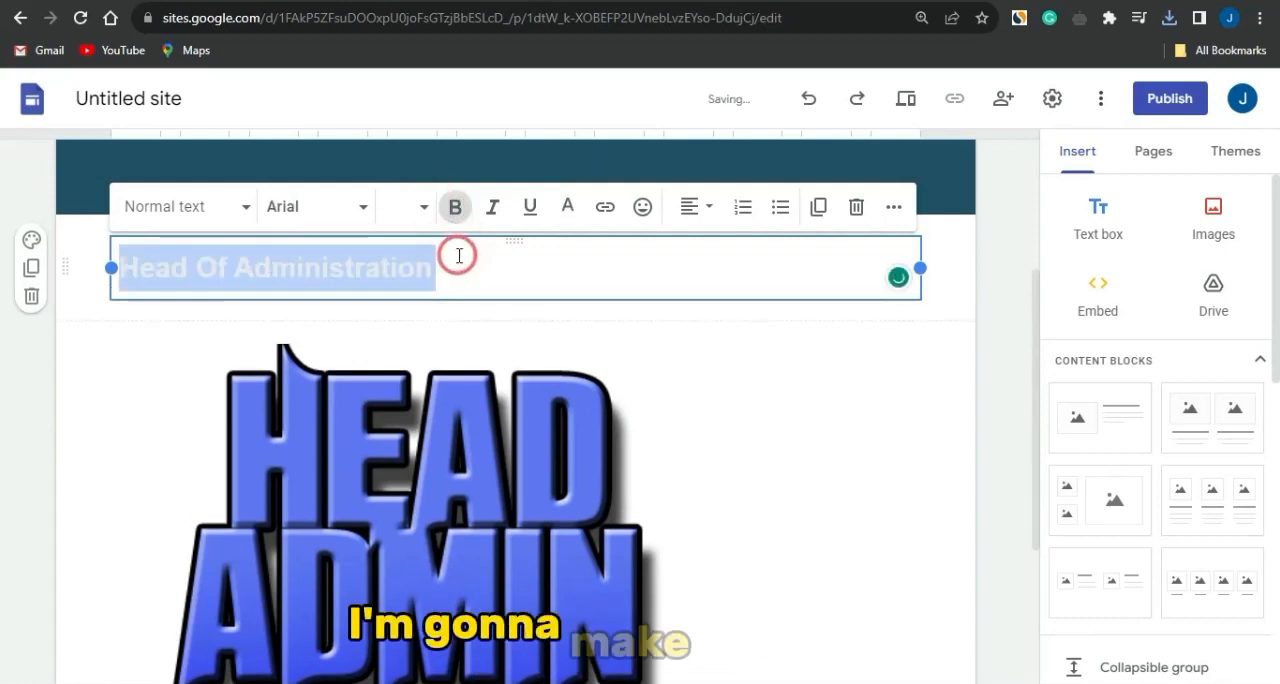
click(567, 208)
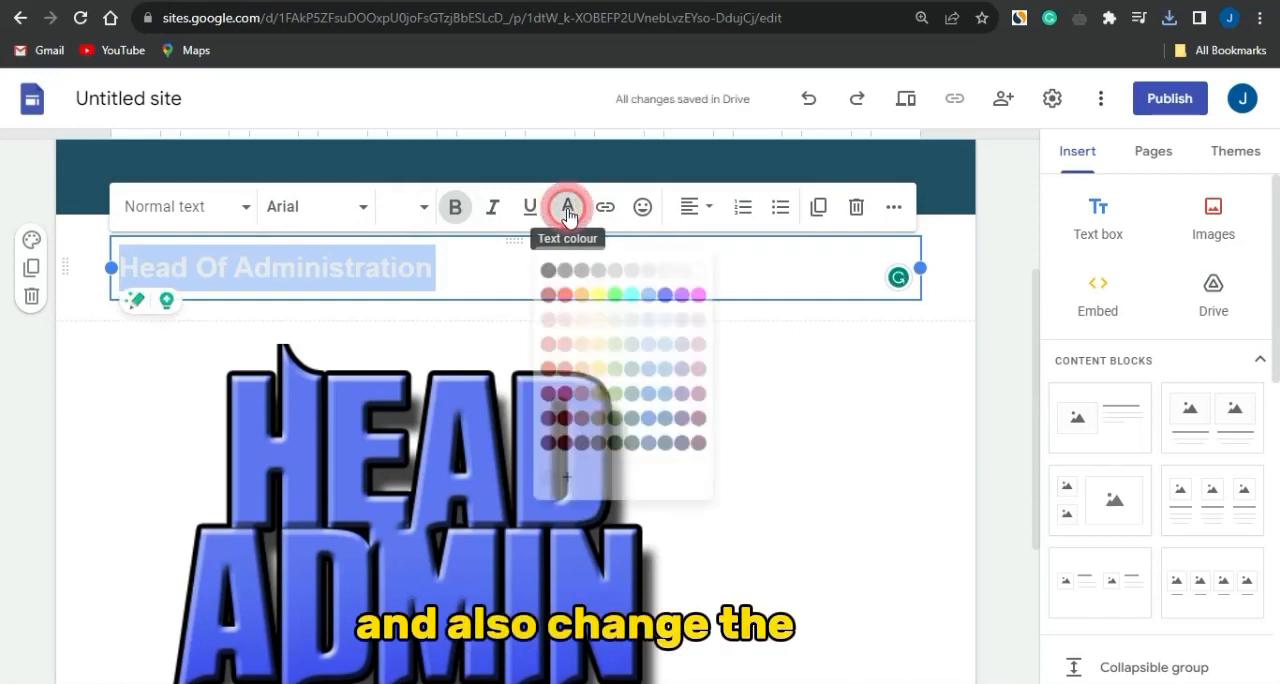
click(532, 250)
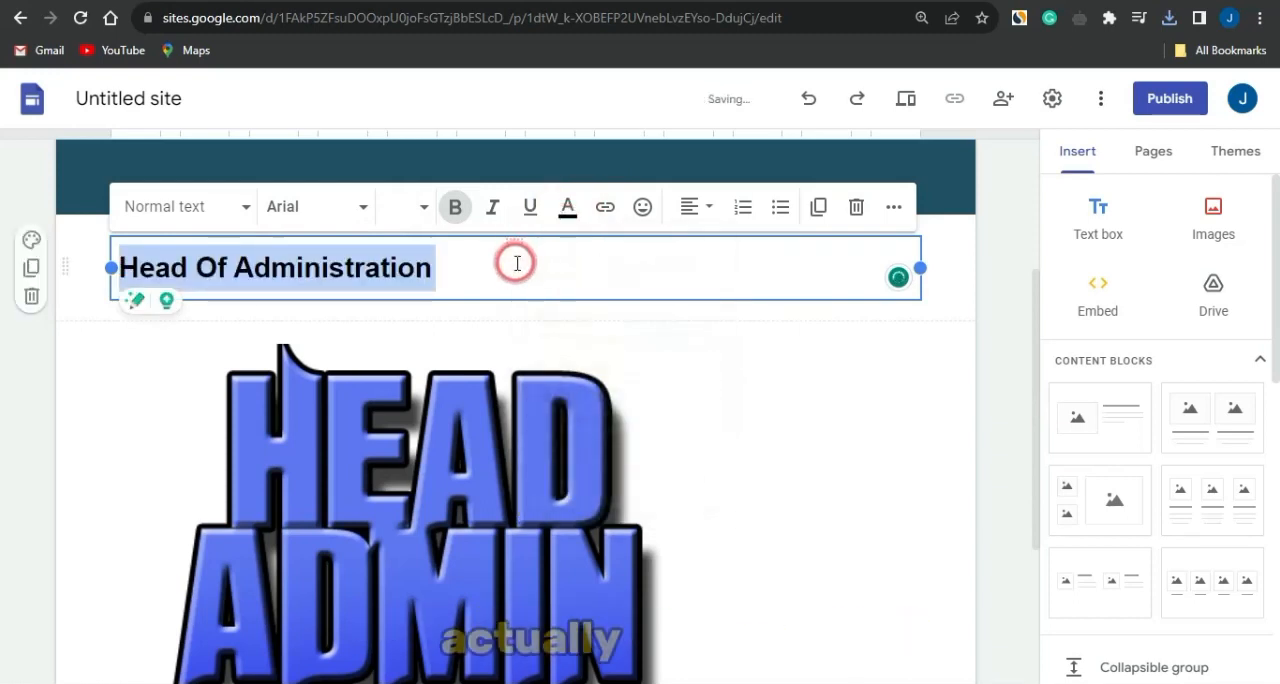
- Move the Head Of Administration title down onto the Head Admin image's section so both are grouped together, title on top
click(512, 263)
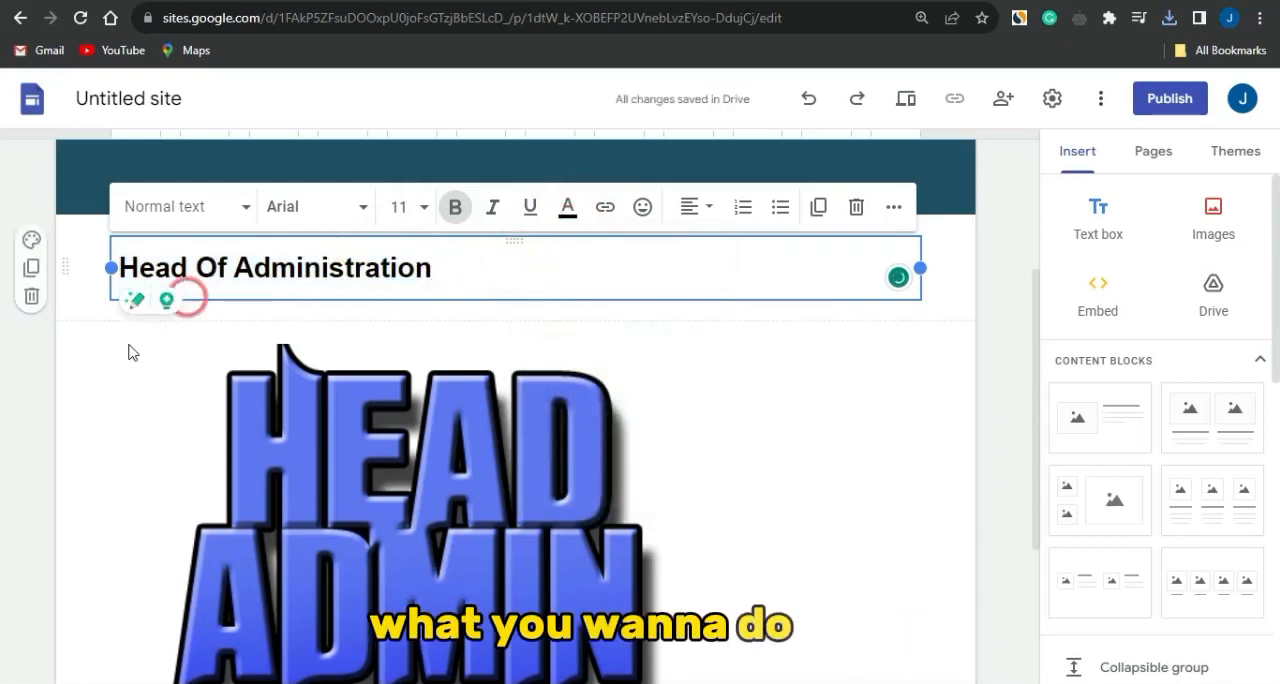
click(5, 390)
drag(187, 275, 196, 333)
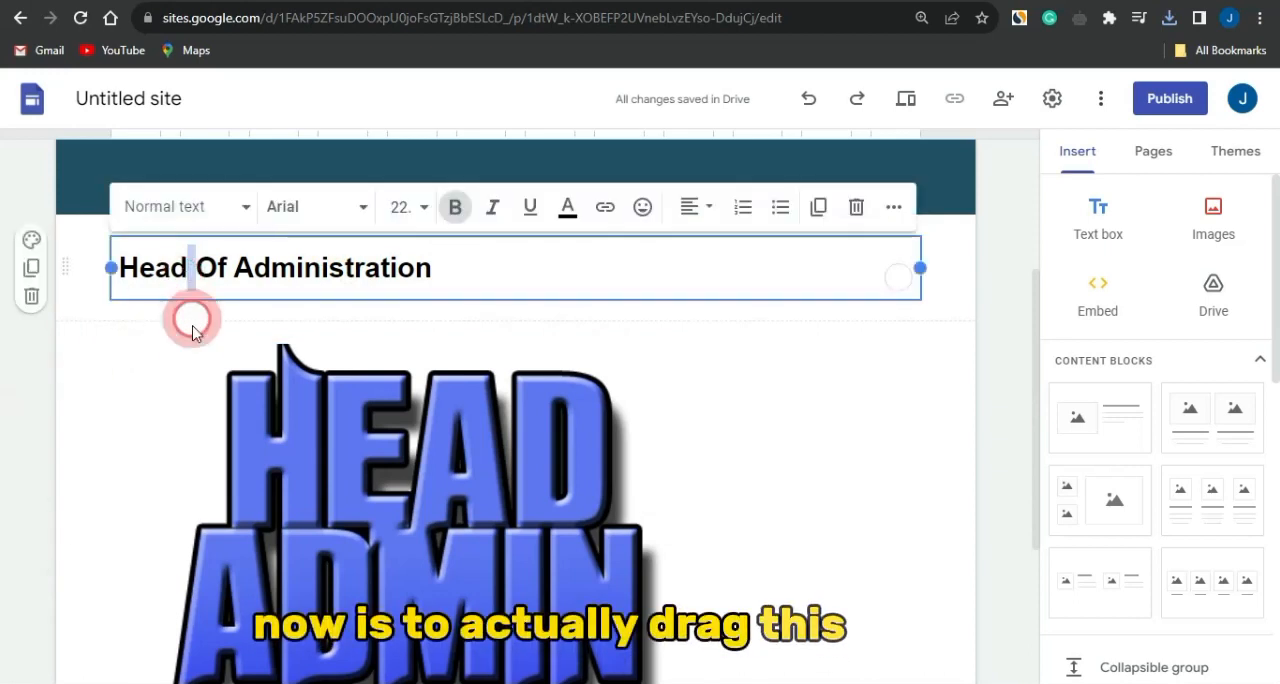
click(114, 332)
click(137, 267)
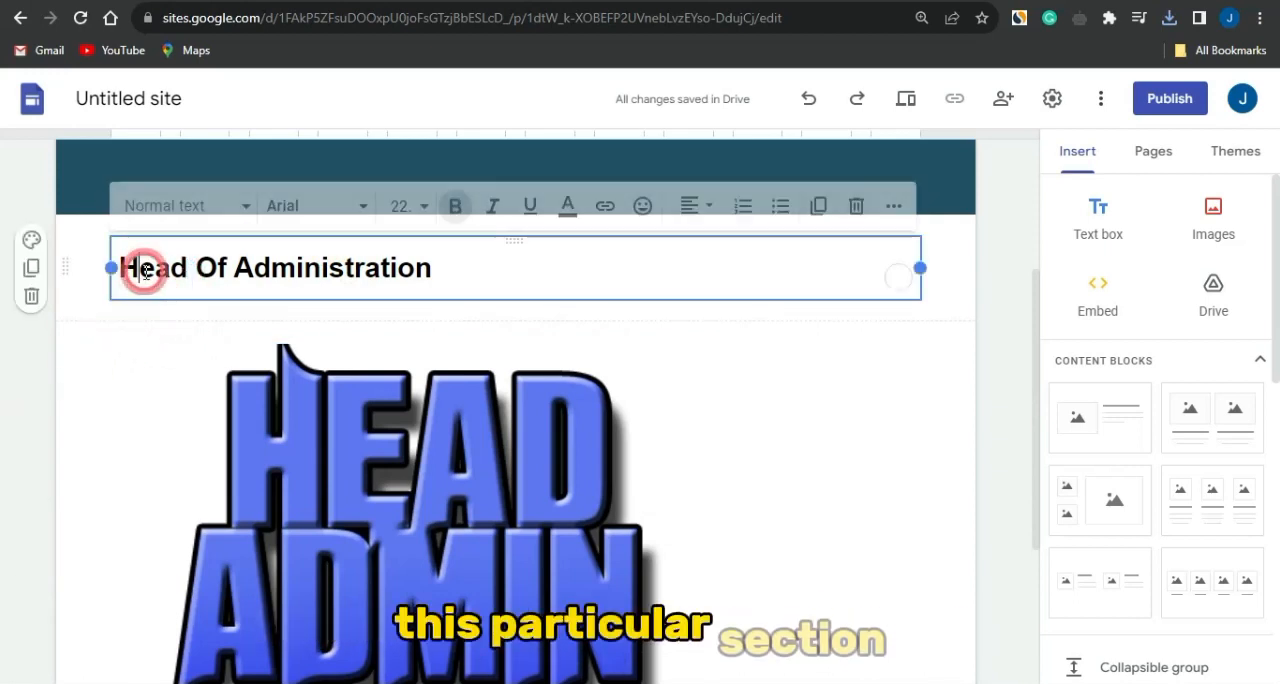
drag(140, 297, 158, 333)
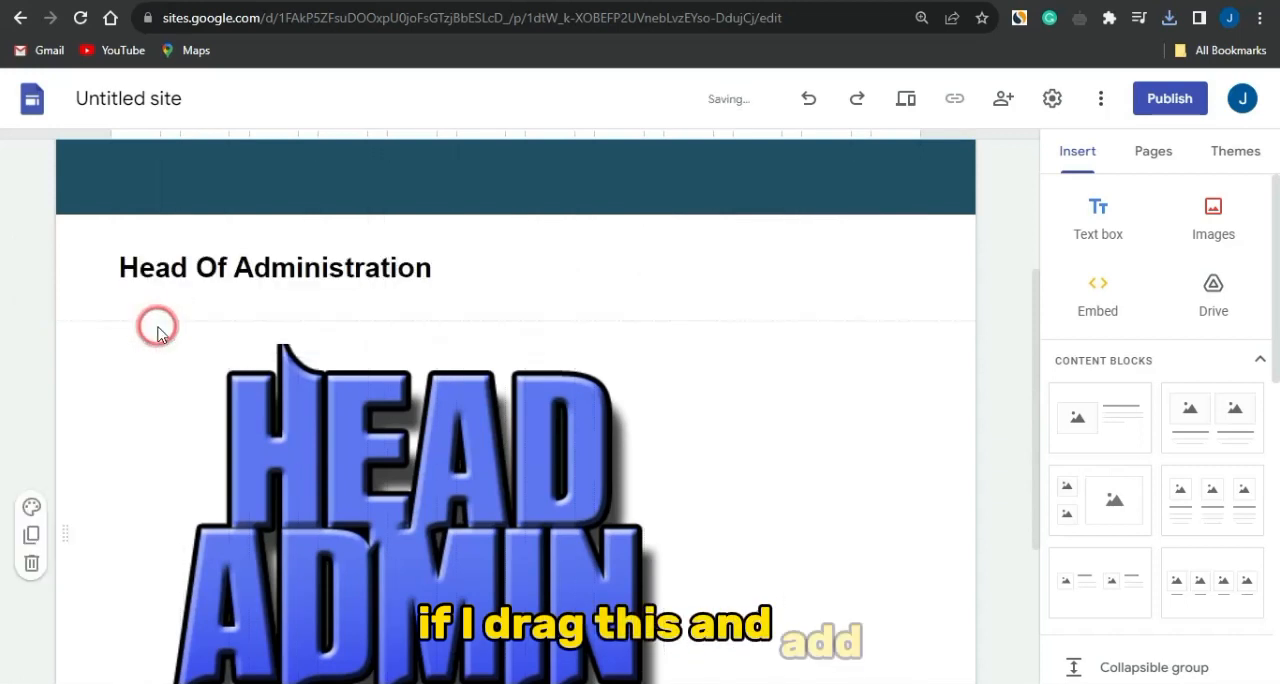
click(153, 285)
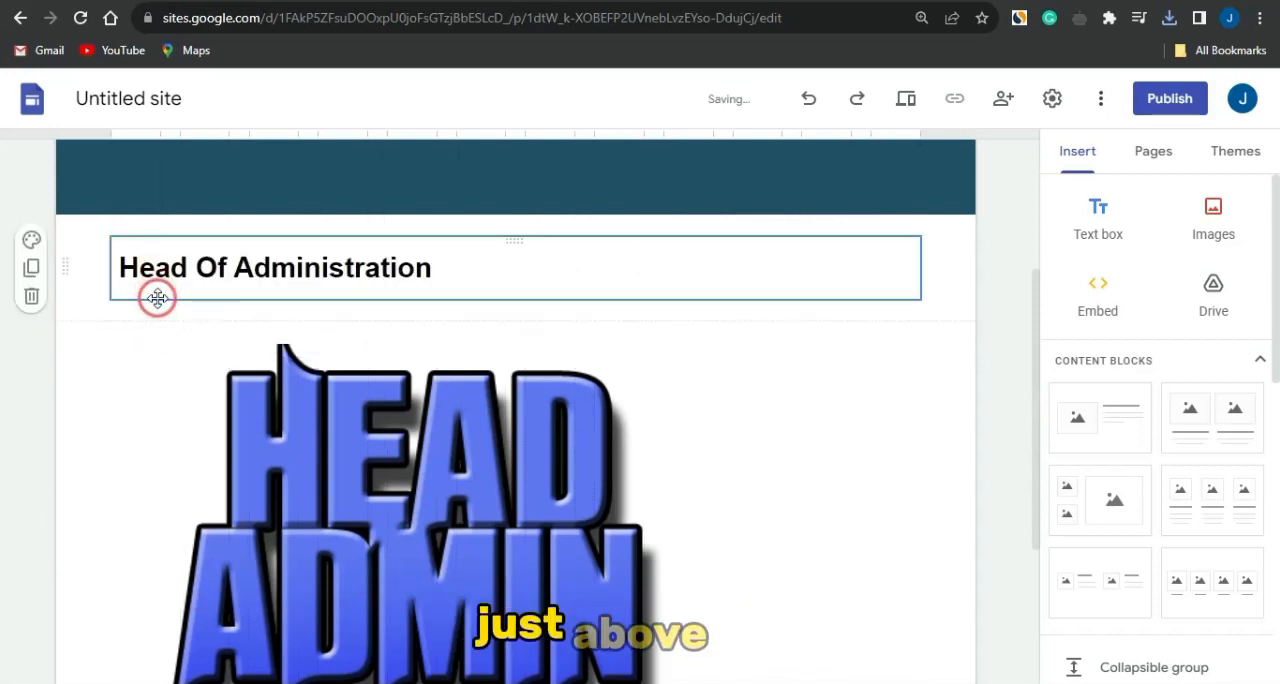
click(170, 339)
click(159, 291)
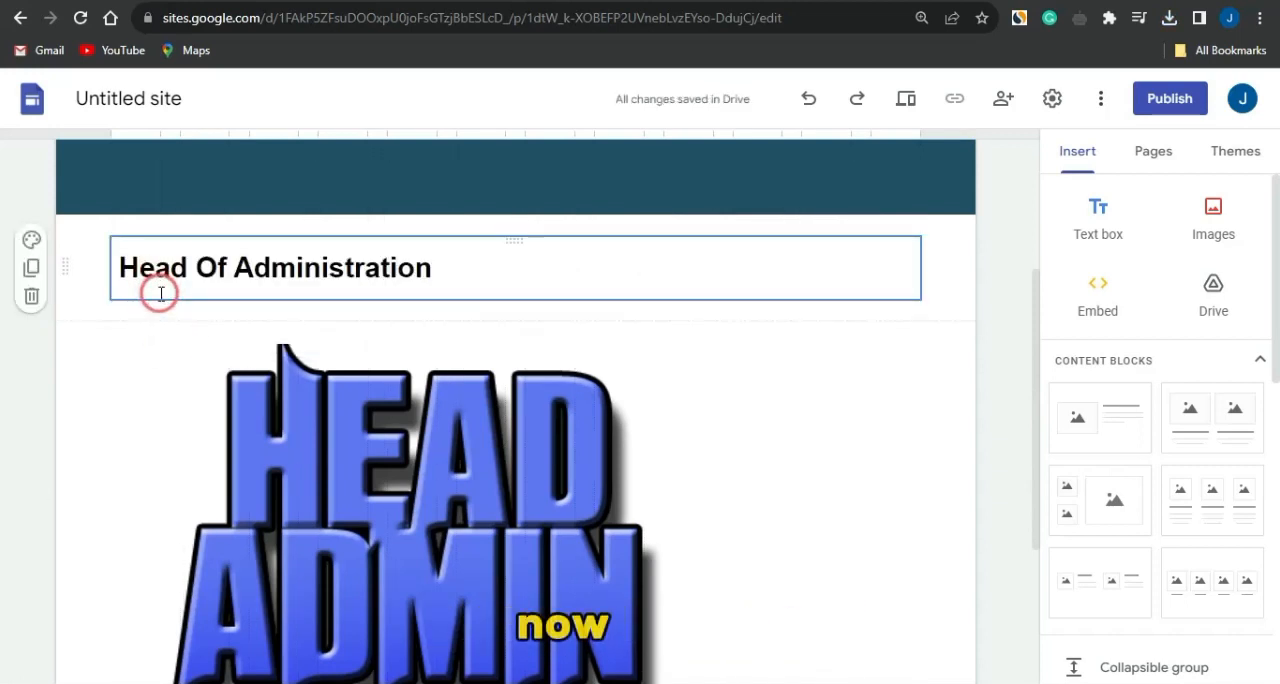
drag(162, 299, 164, 349)
- Narrow the grouped title and Head Admin image to about half the page width
click(840, 438)
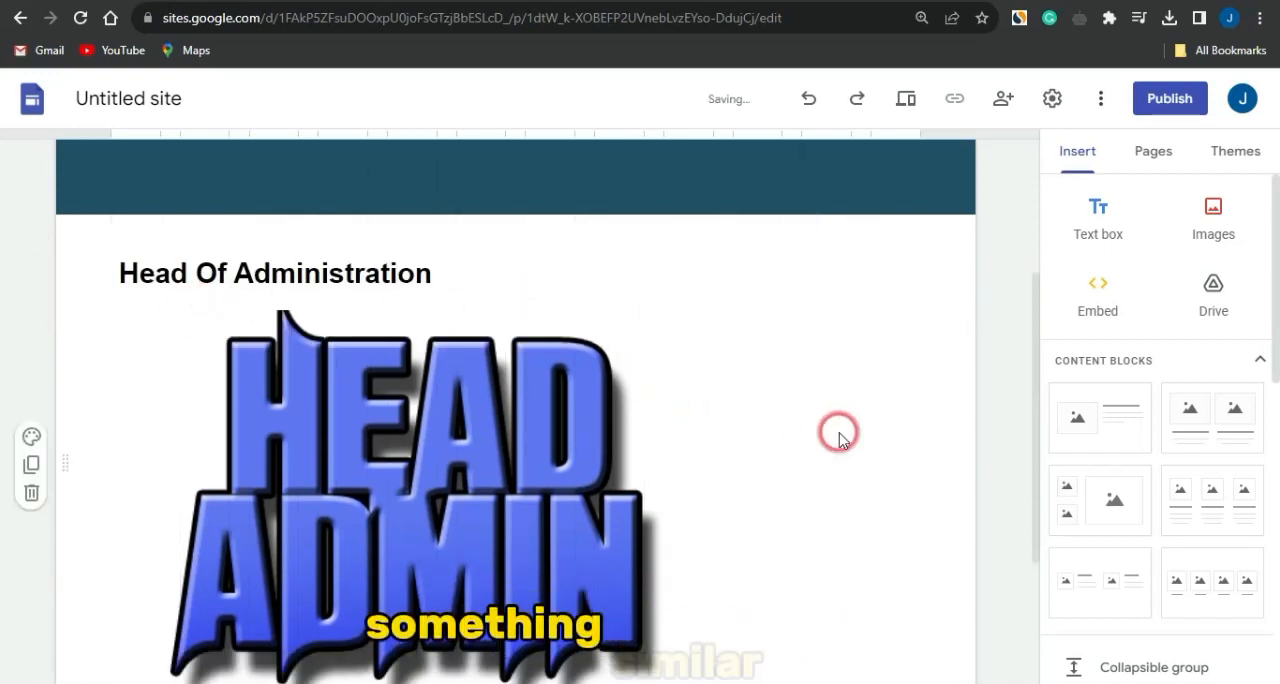
click(677, 444)
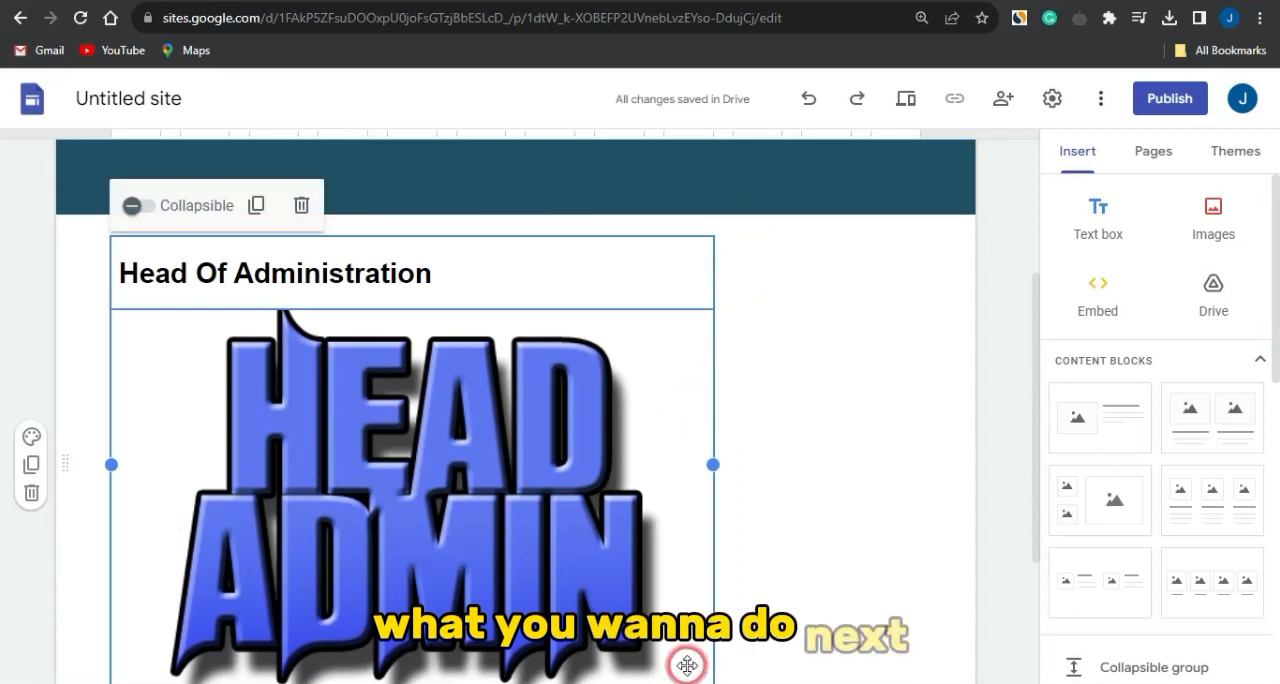
scroll(704, 513, down, 3)
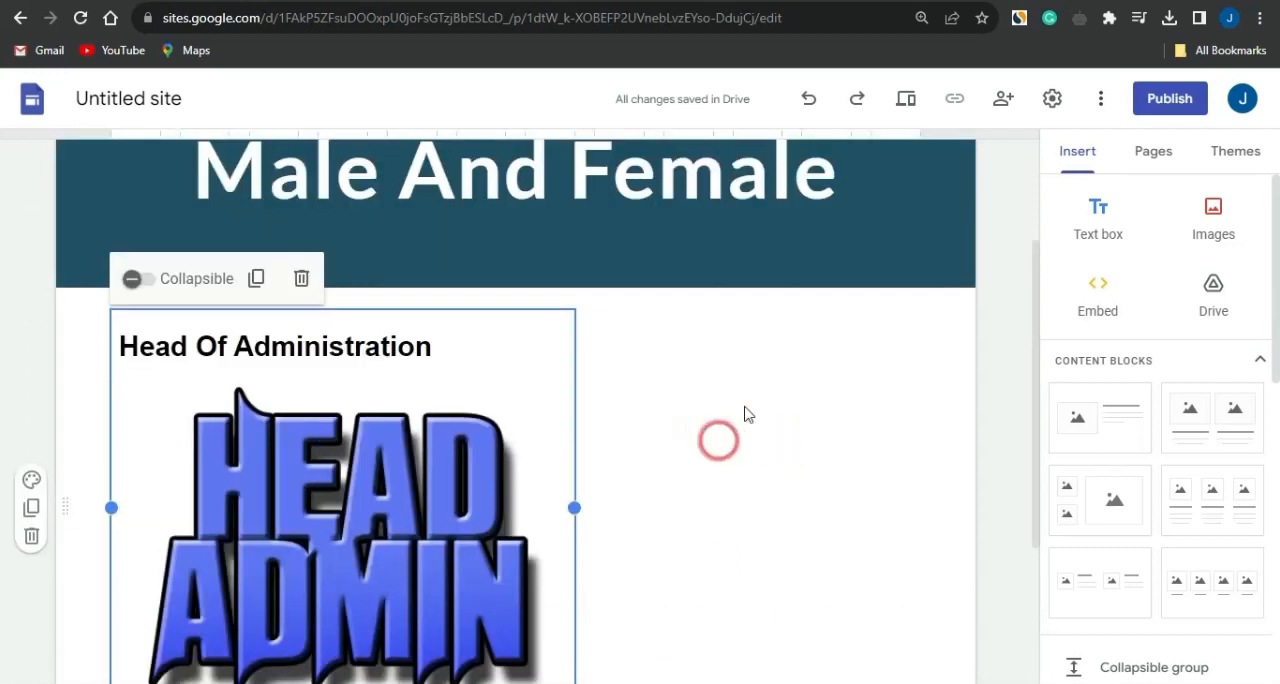
- Insert a text box and paste in the Google job posting's text from "Qualifications" through "A desire to work with children."
click(1098, 210)
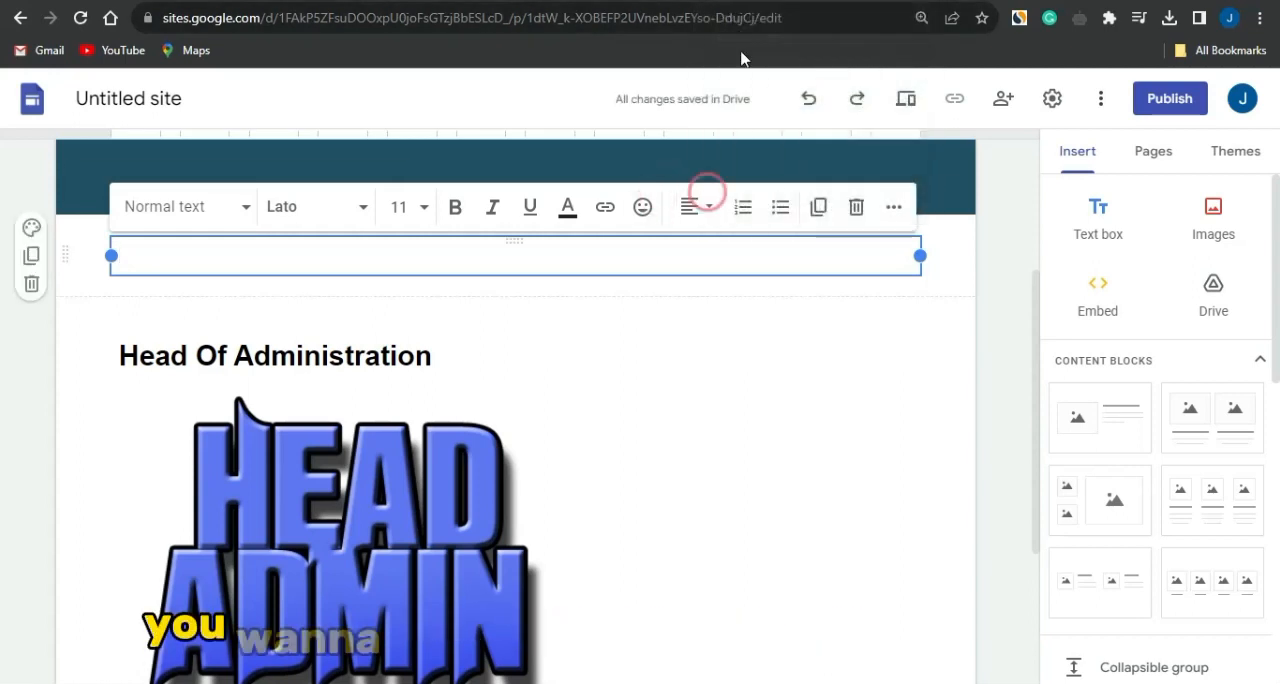
click(757, 3)
scroll(626, 484, down, 5)
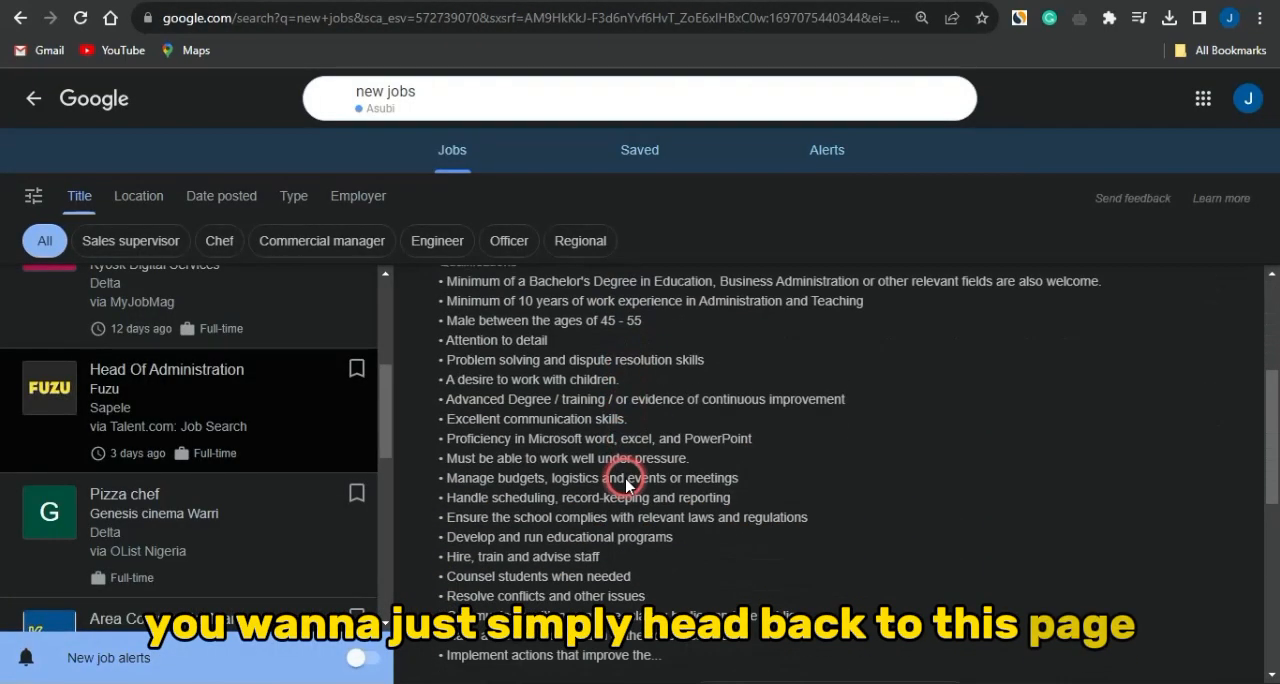
scroll(626, 478, up, 1)
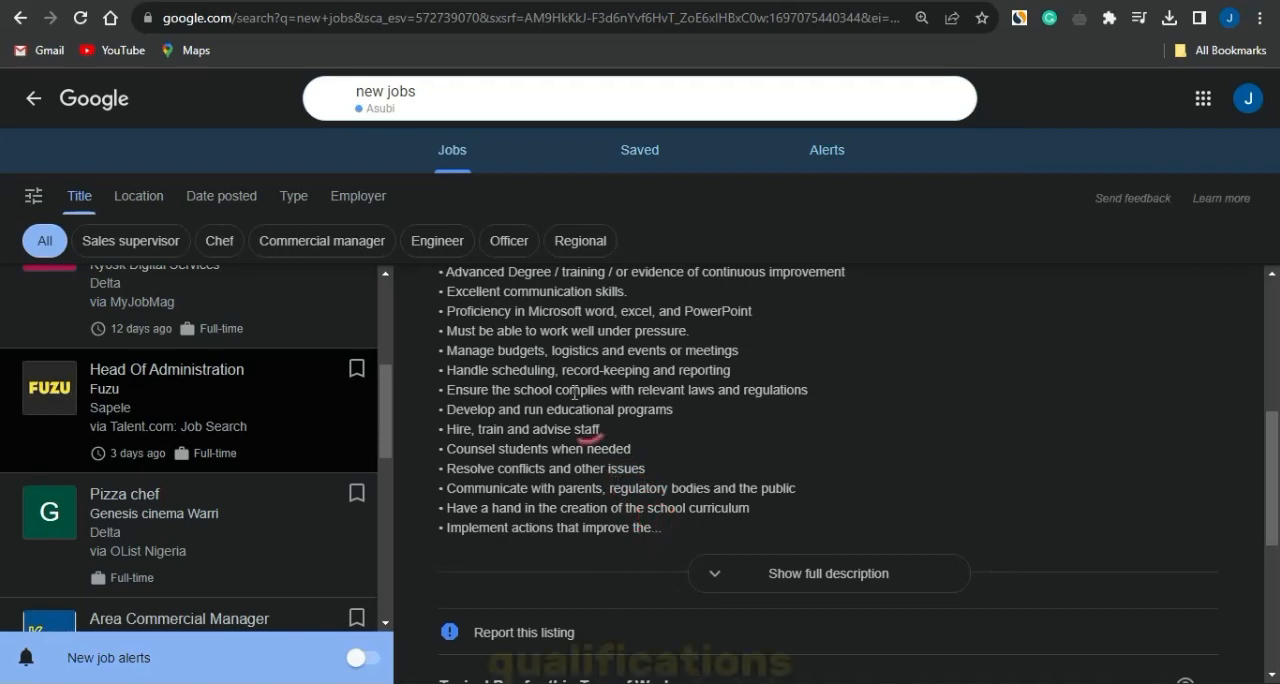
scroll(574, 393, up, 5)
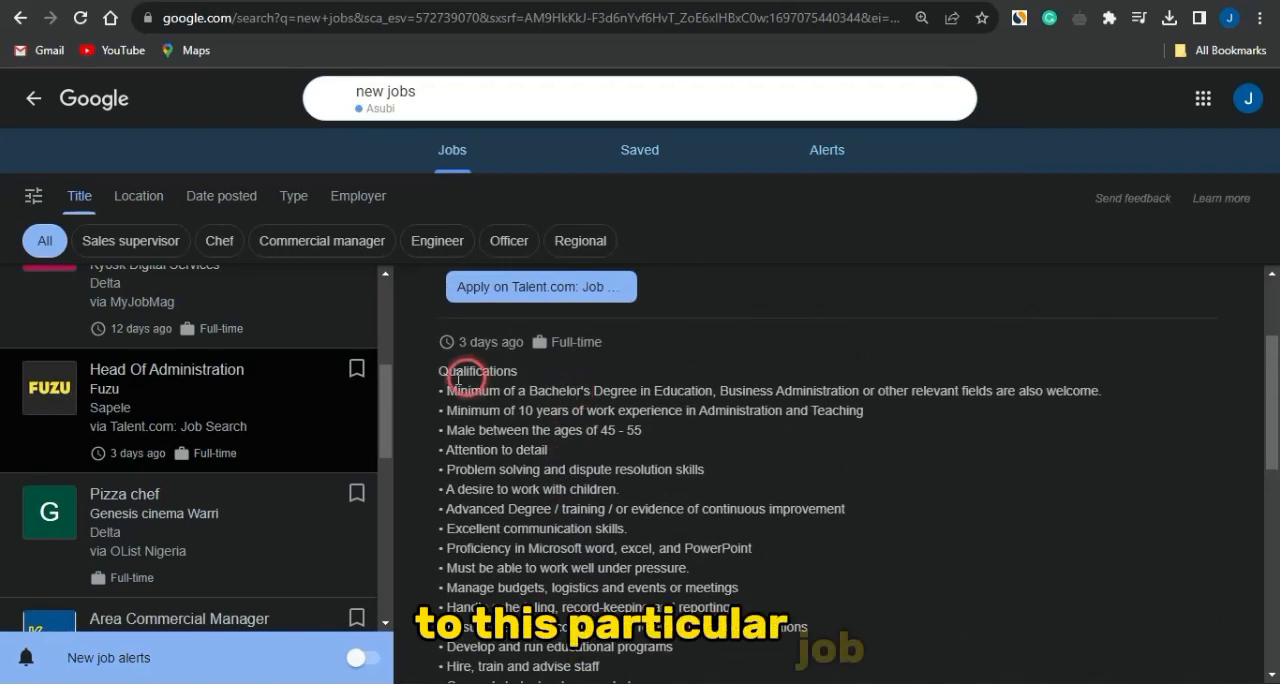
drag(447, 371, 604, 489)
key(ctrl+c)
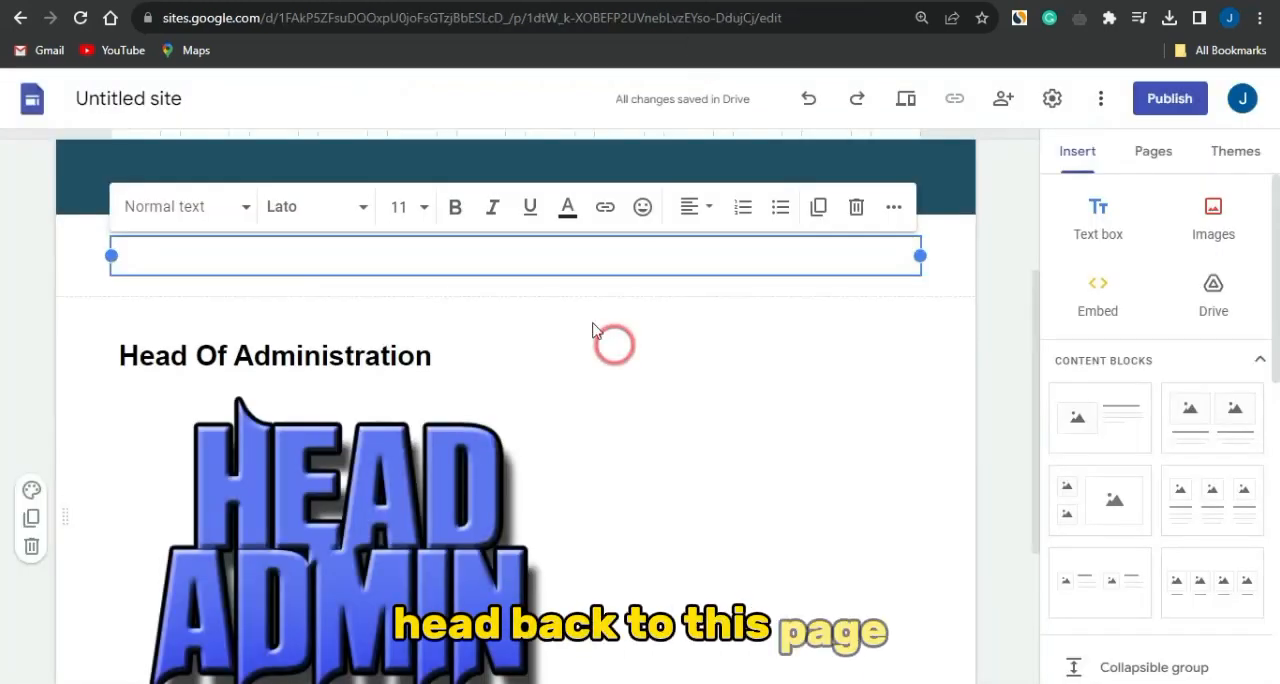
click(476, 265)
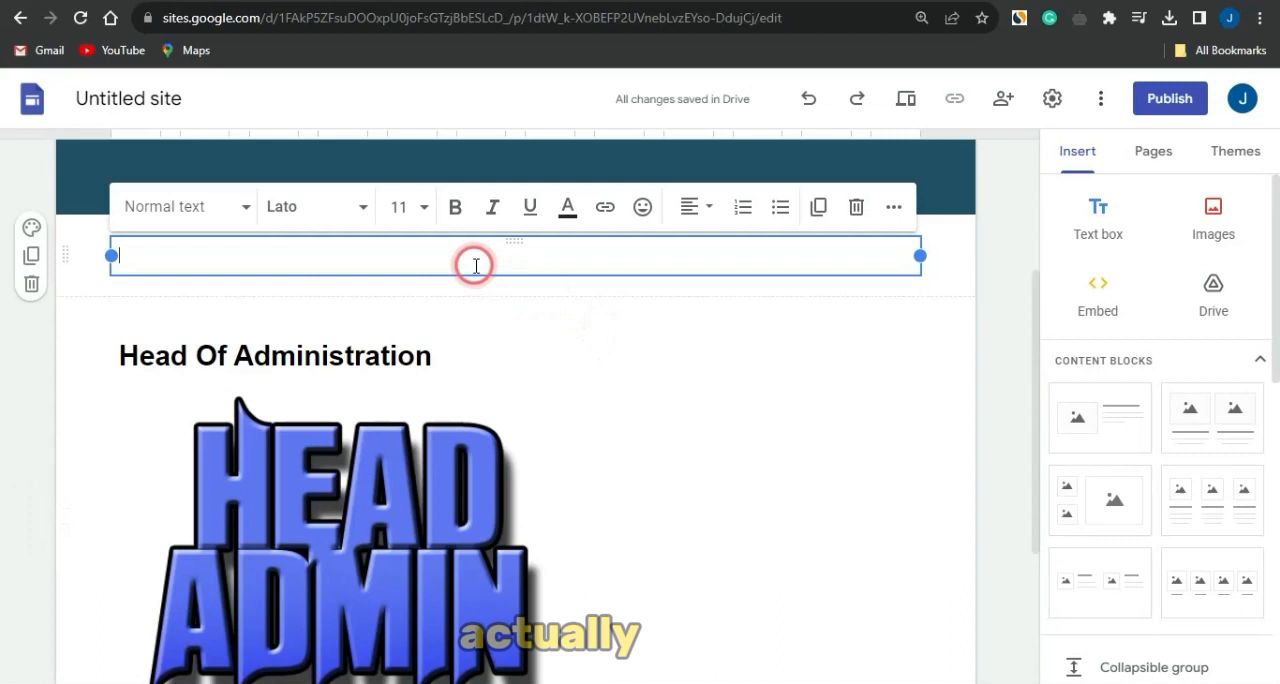
key(ctrl+v)
- Set the text colour of the whole pasted Qualifications text to black
key(ctrl+a)
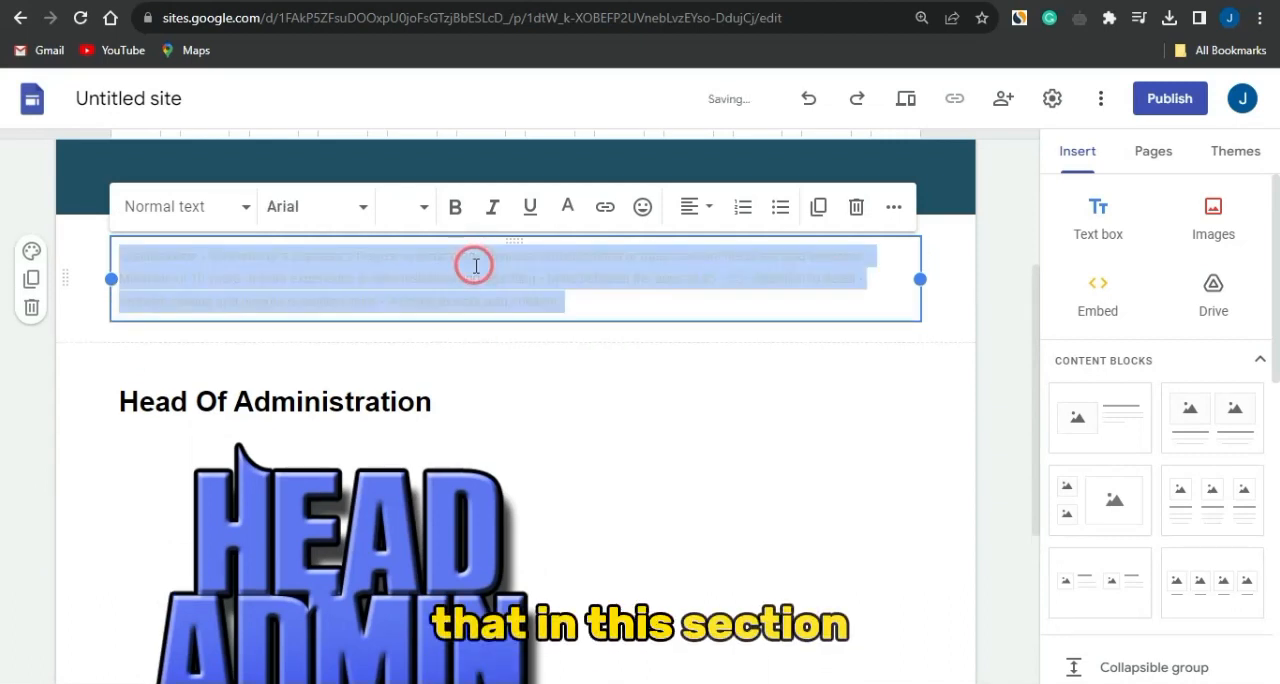
click(567, 208)
click(560, 261)
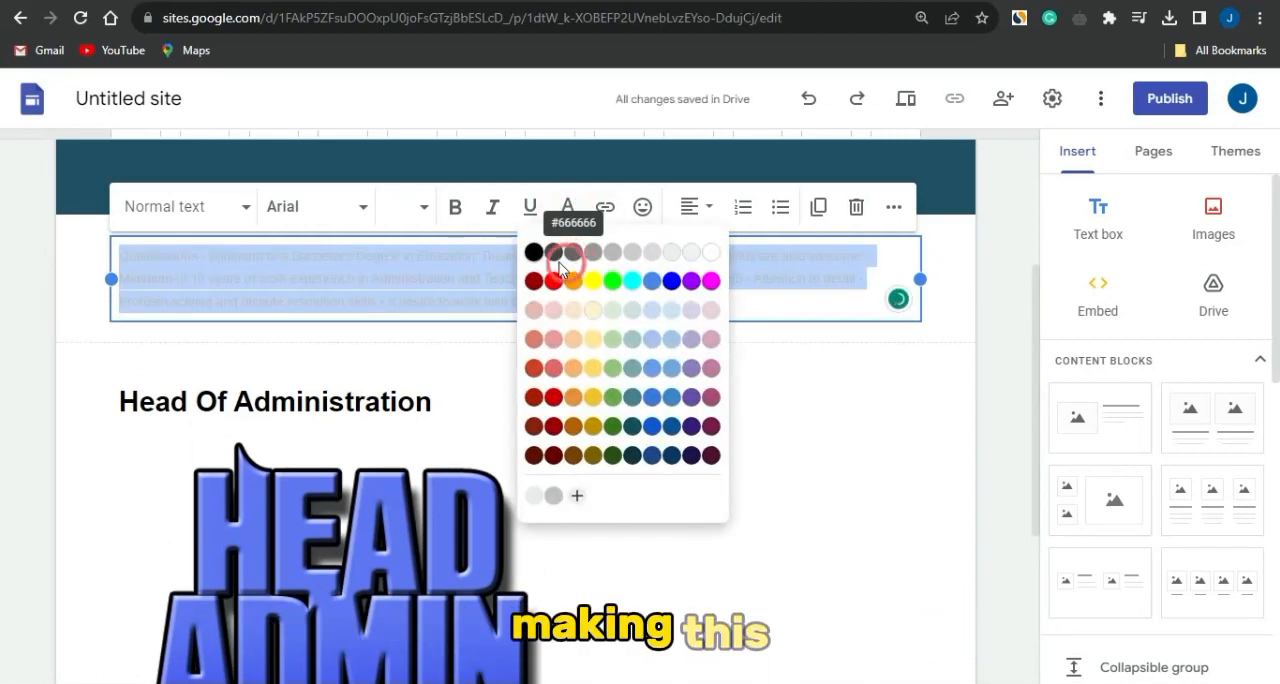
click(536, 254)
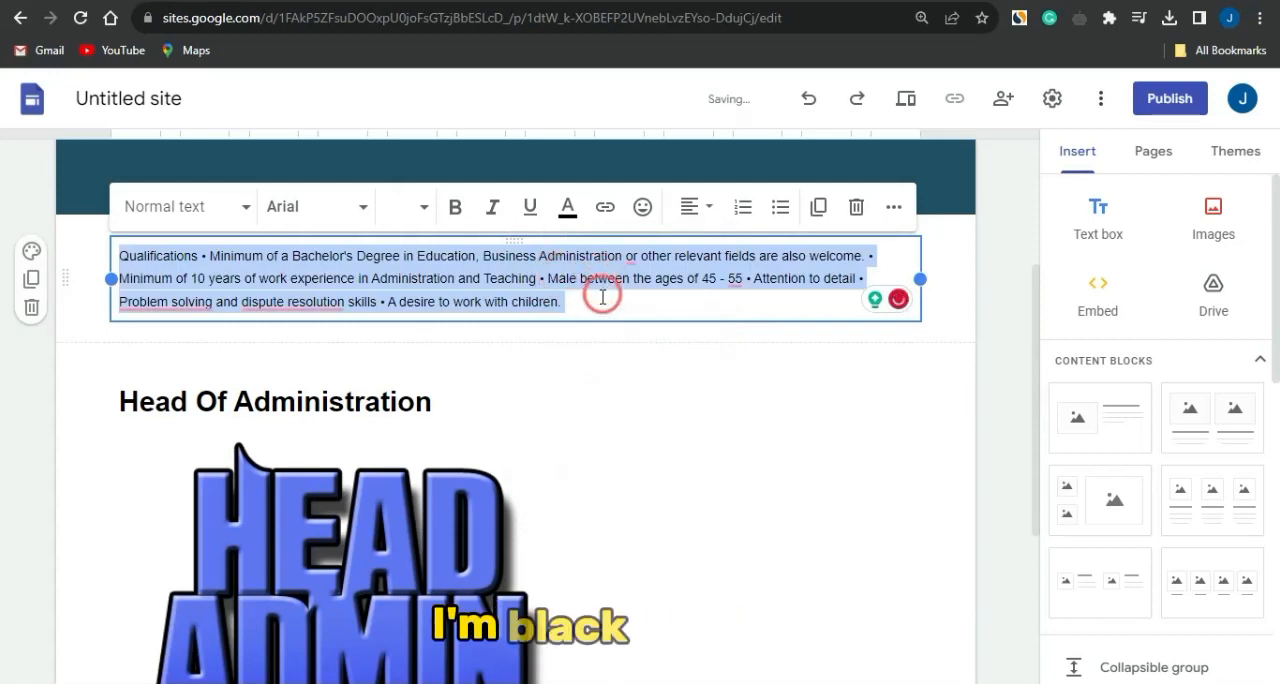
click(603, 297)
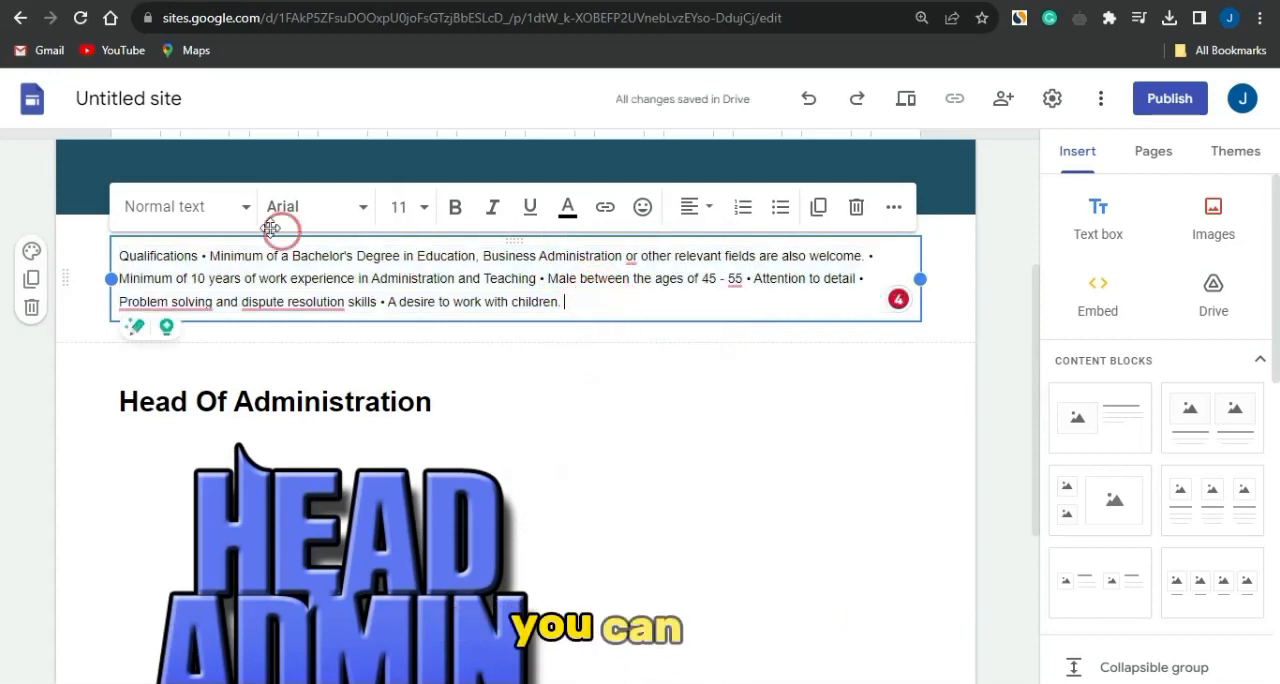
- Break the Qualifications text into separate lines, with the heading and each bullet point on its own line
click(202, 259)
key(Return)
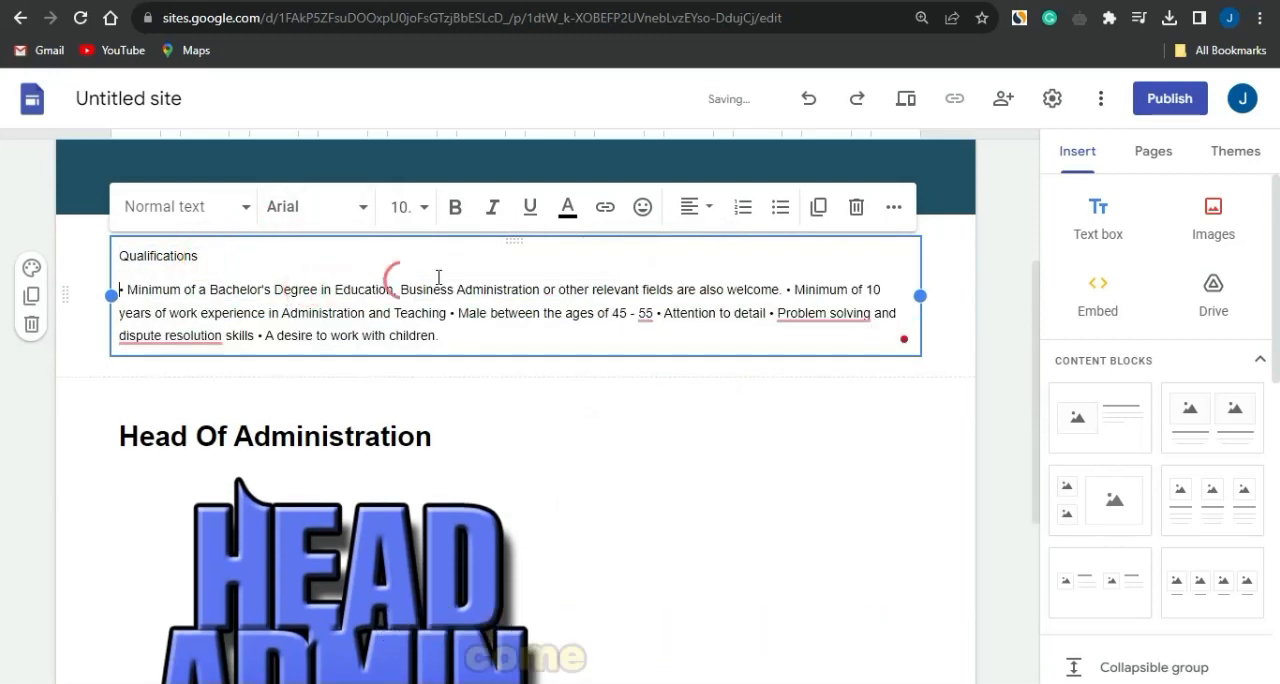
click(786, 289)
key(Return)
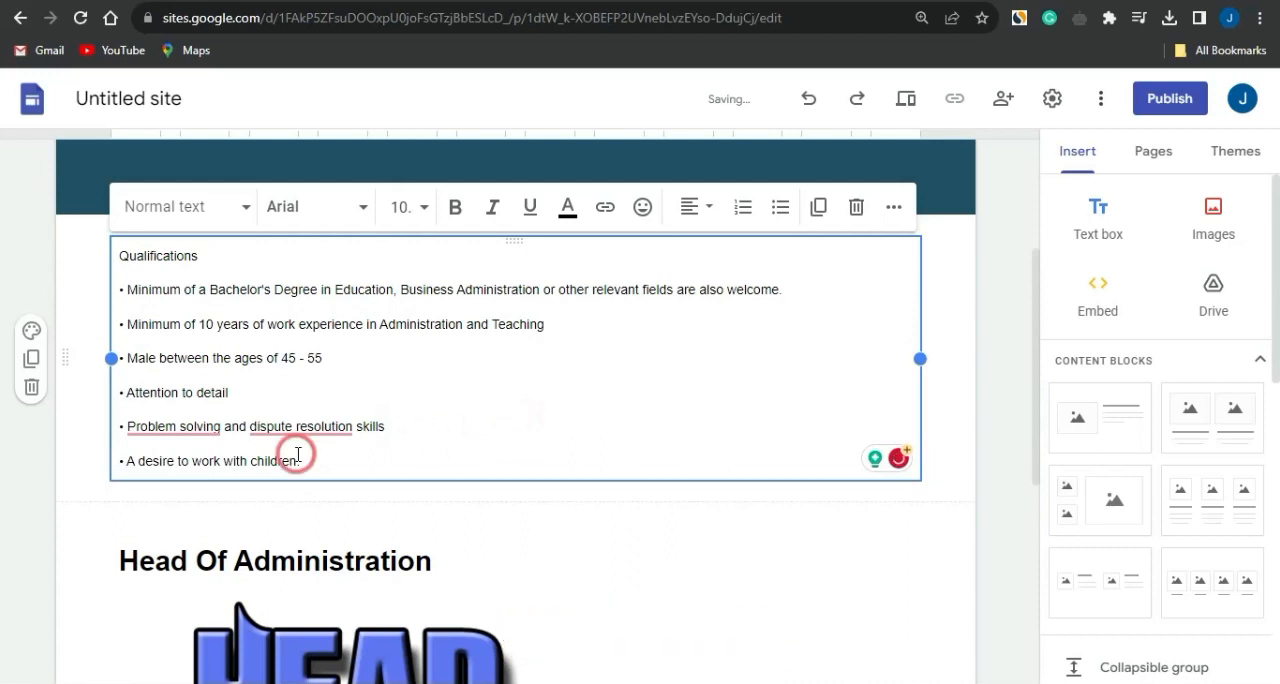
- Move the Qualifications text box into the empty space beside the Head Of Administration title and image
click(50, 495)
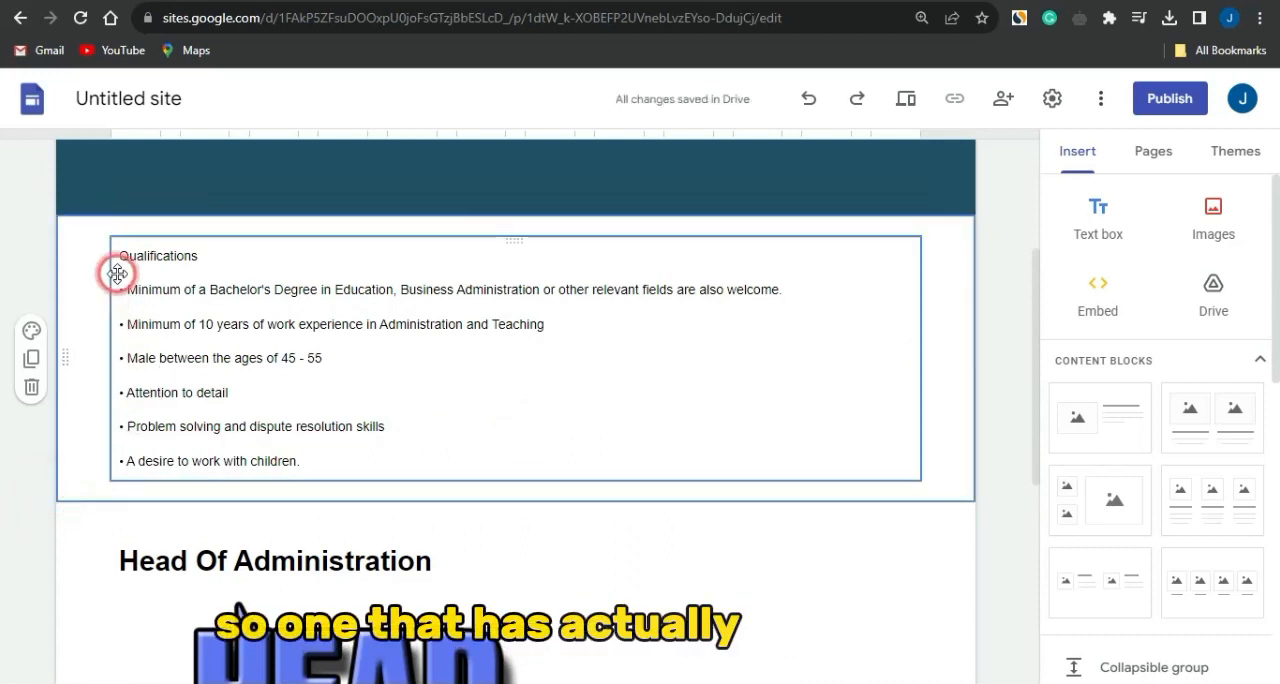
drag(118, 270, 594, 577)
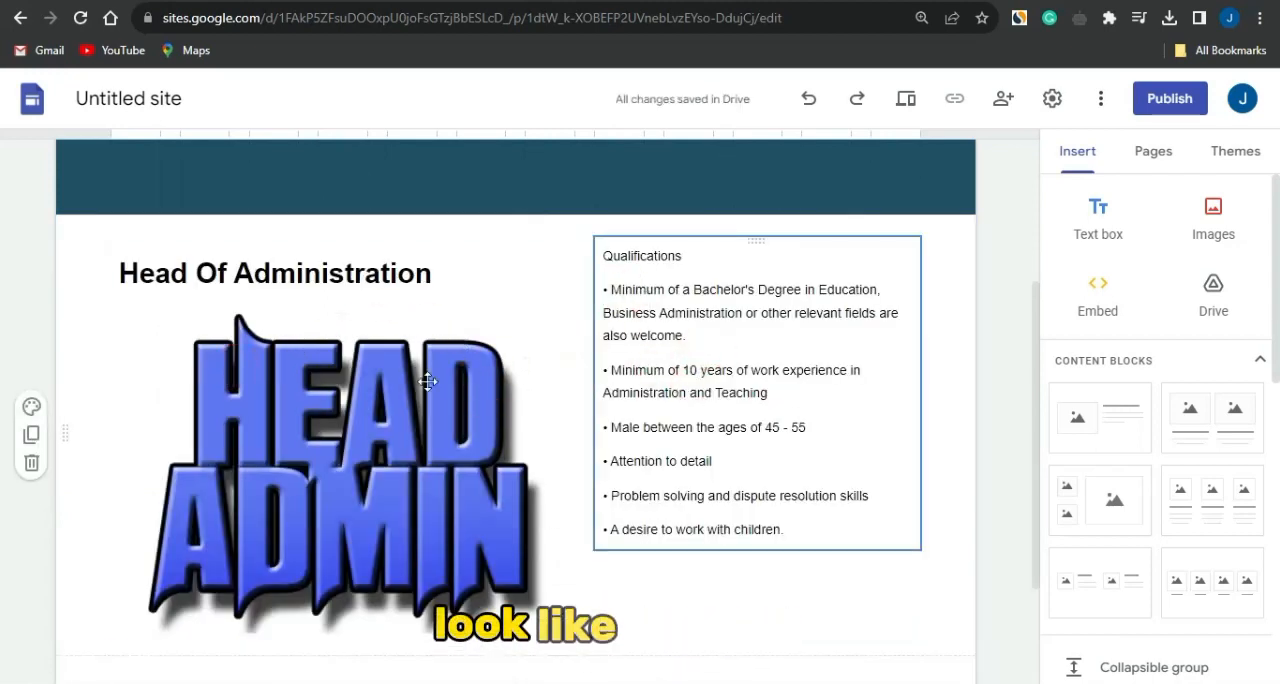
click(784, 530)
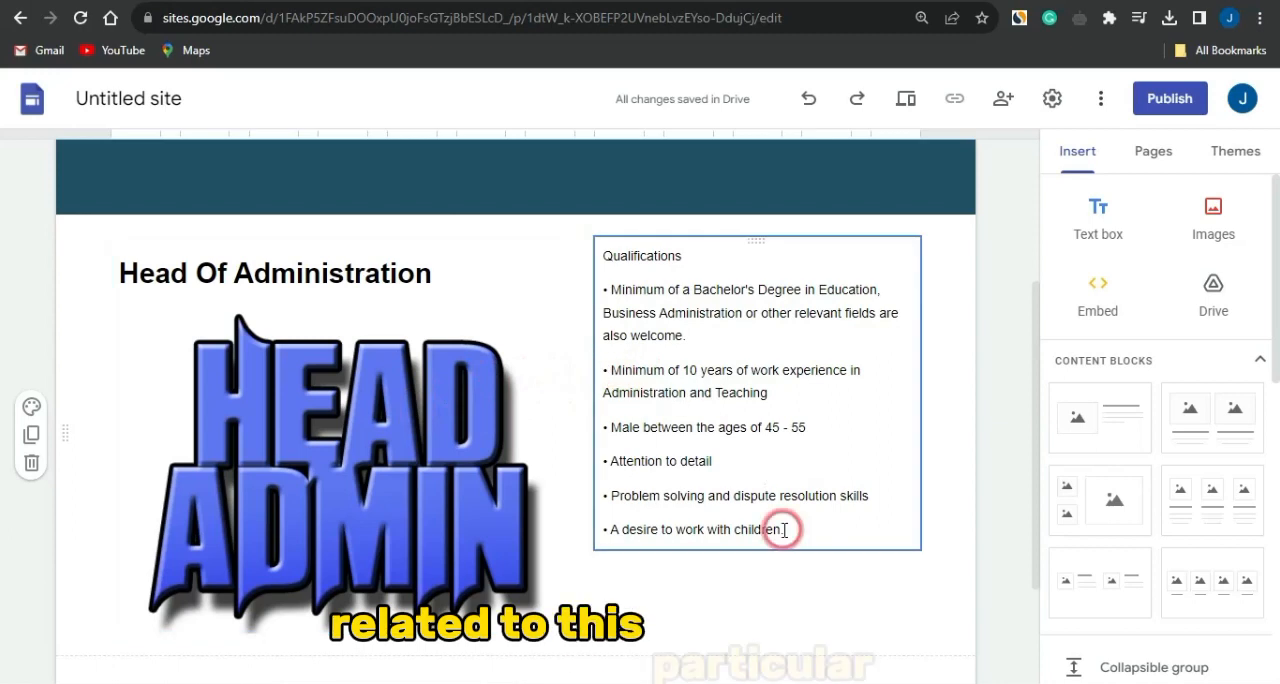
scroll(784, 530, down, 2)
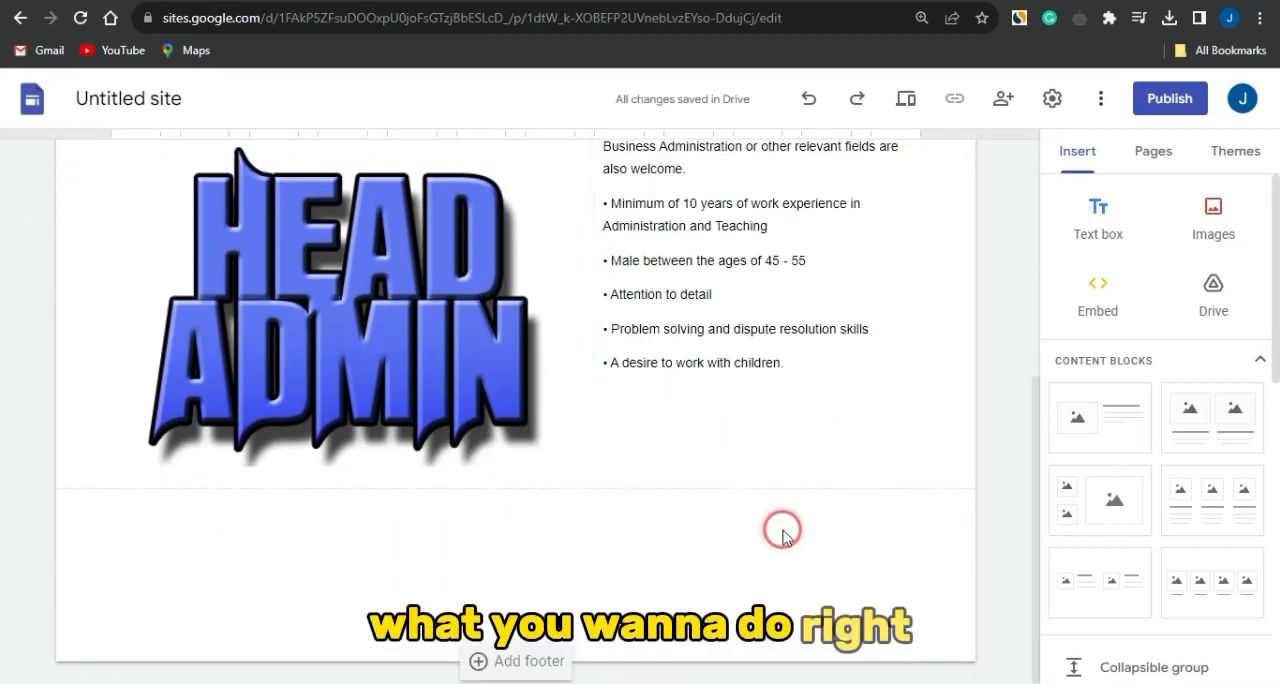
click(393, 441)
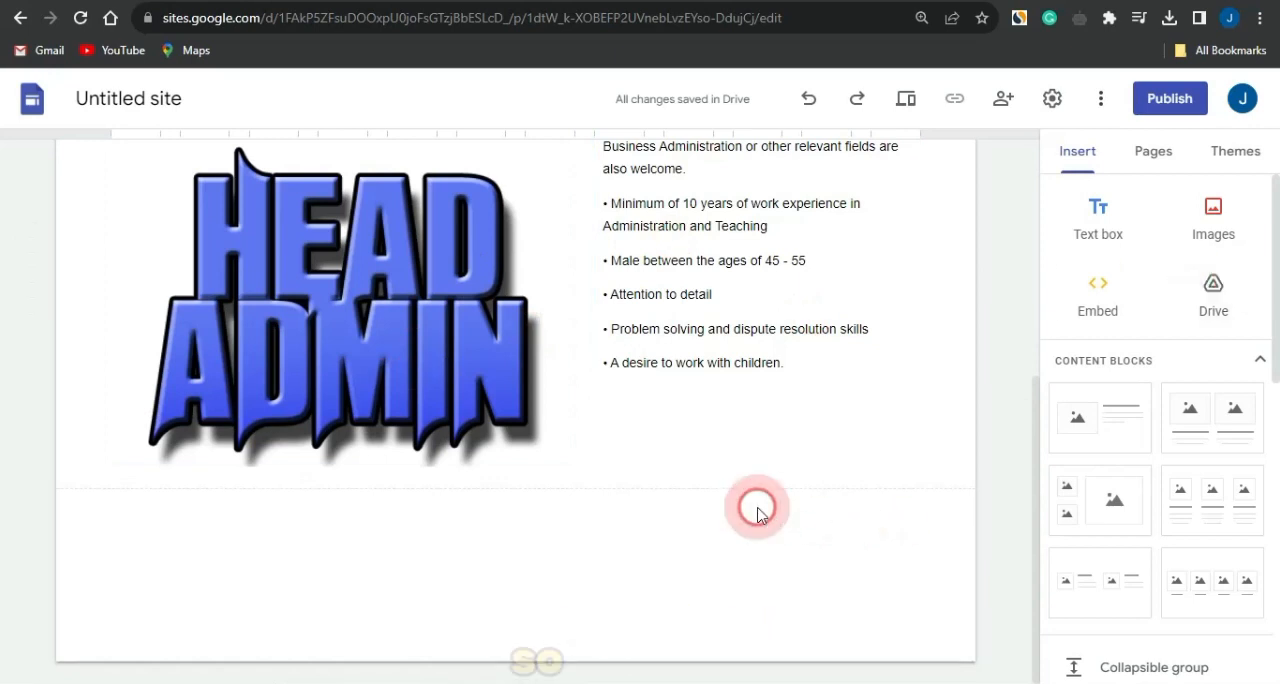
click(1222, 214)
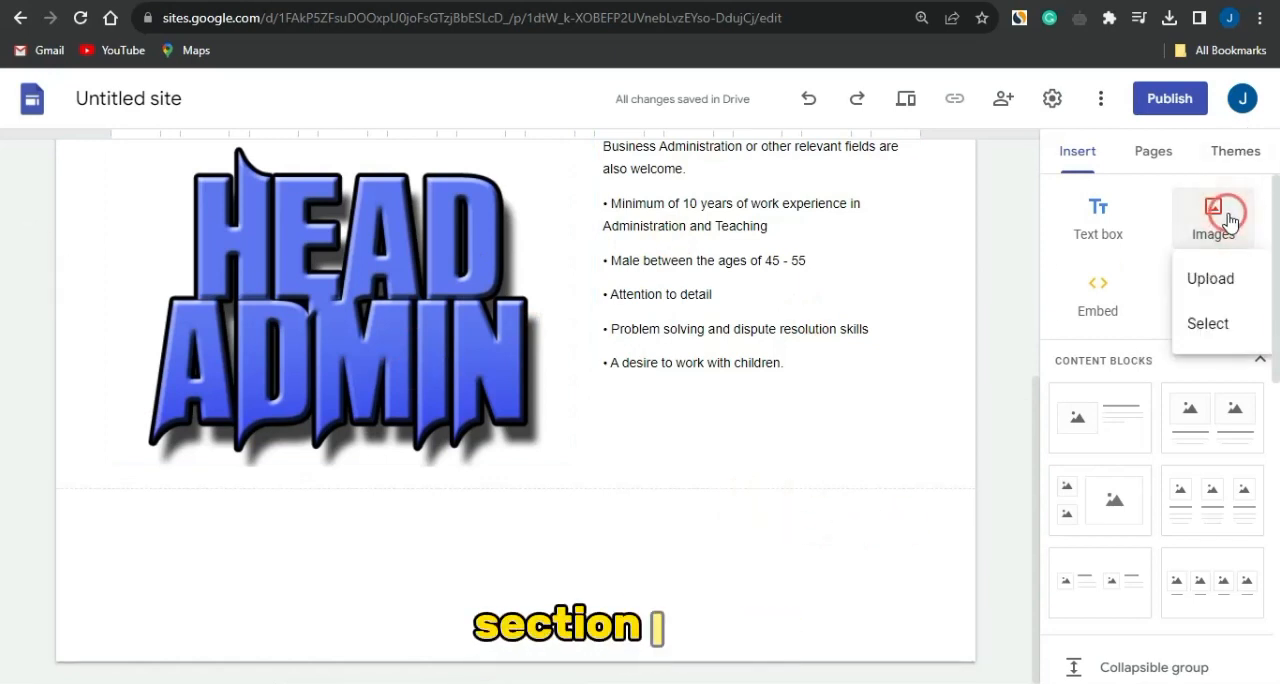
click(1210, 276)
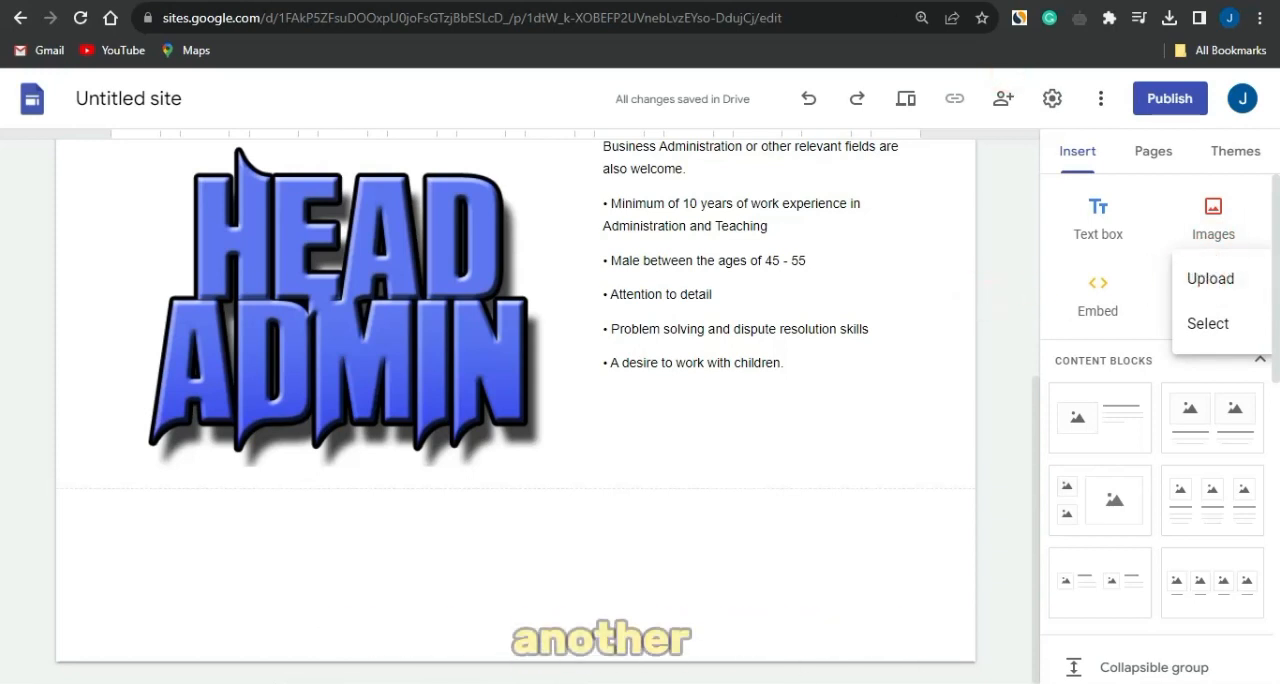
- Switch to the Google job listings and look through the list around the Pizza chef posting for another job
key(ctrl+shift+Tab)
scroll(490, 400, down, 2)
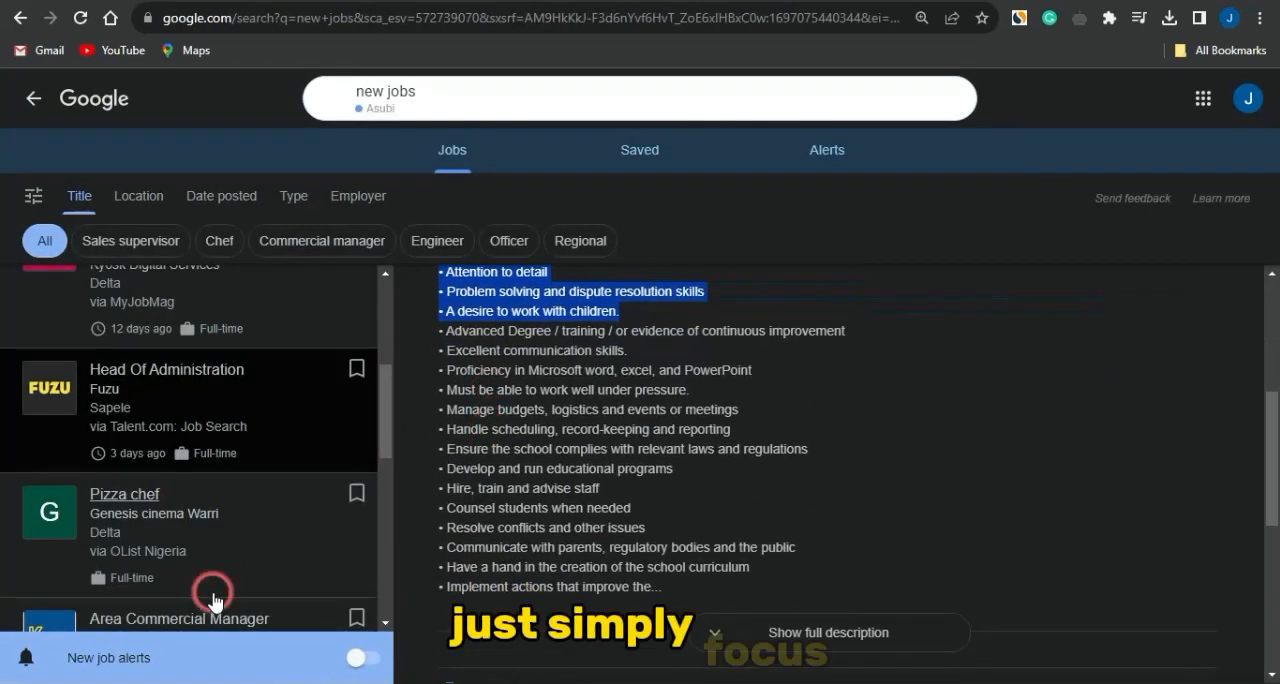
scroll(210, 592, down, 2)
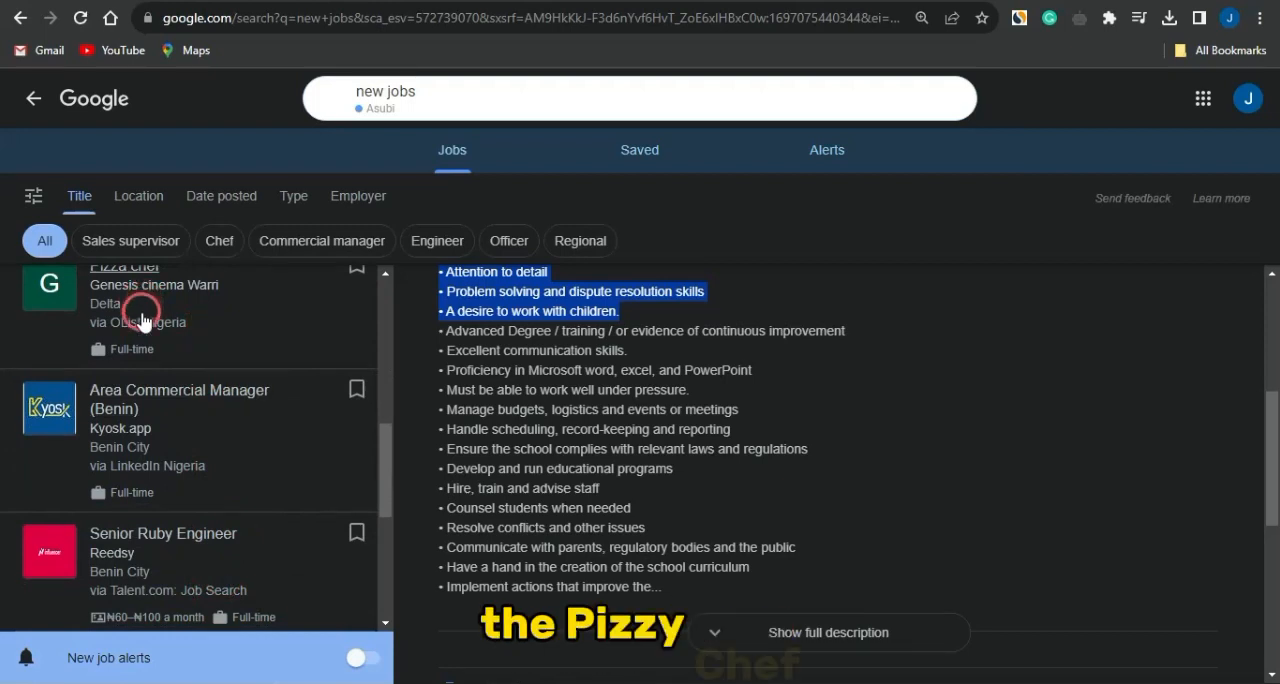
scroll(143, 320, up, 1)
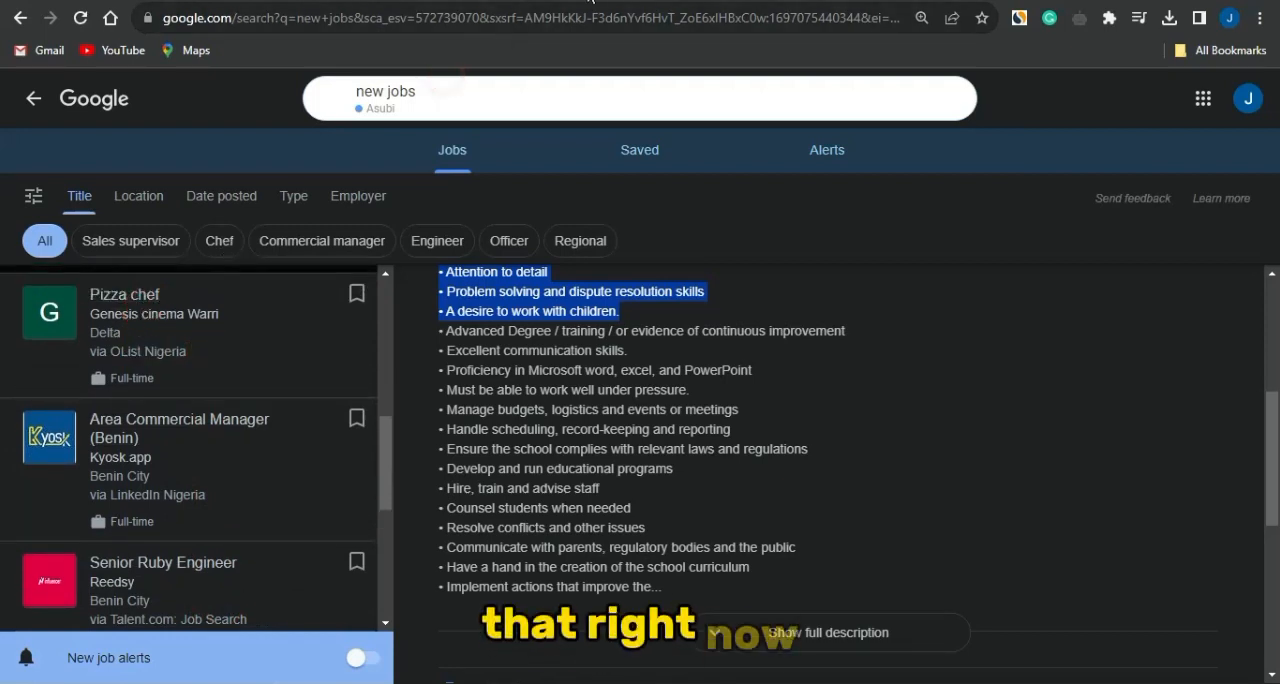
- Return to the Google Sites editor, dismiss the image options and start publishing the site
click(590, 1)
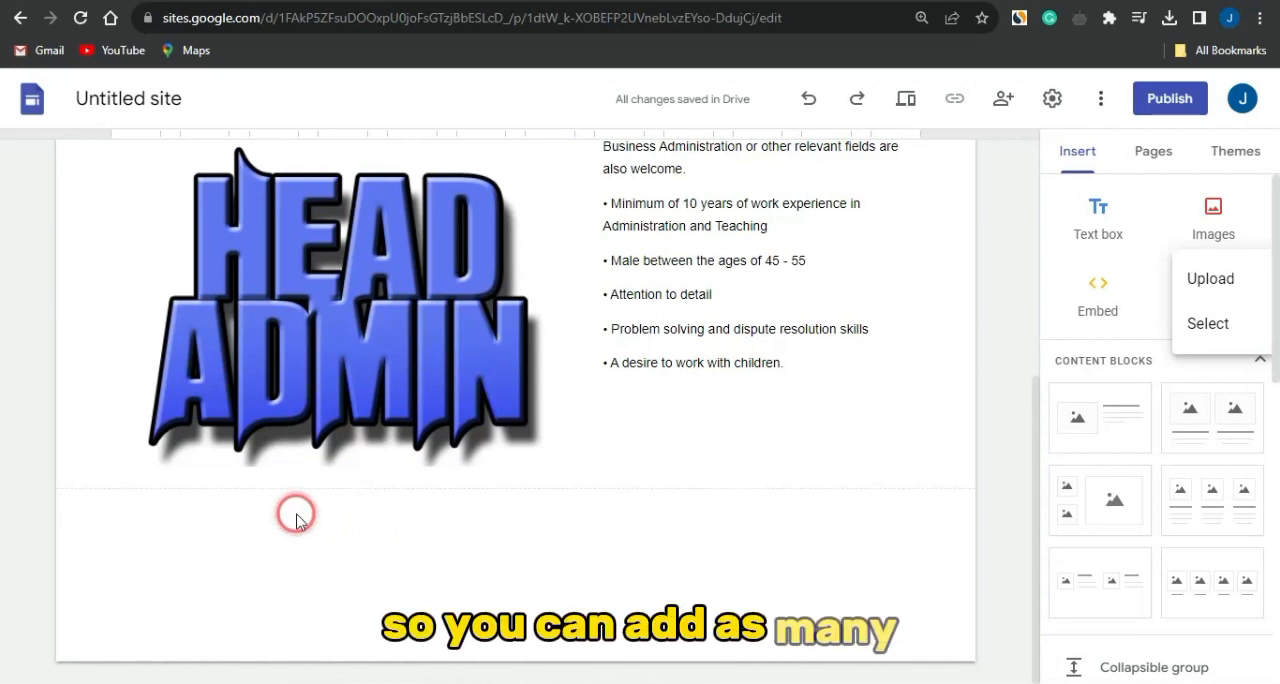
click(928, 510)
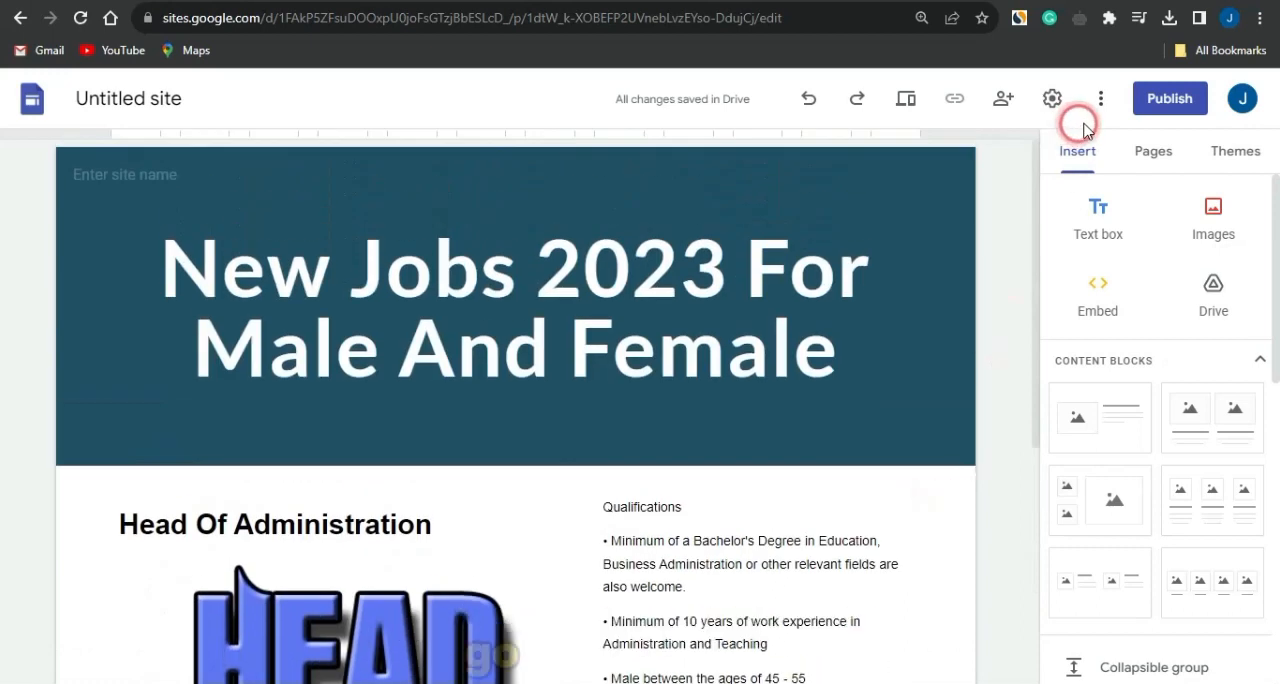
click(1145, 108)
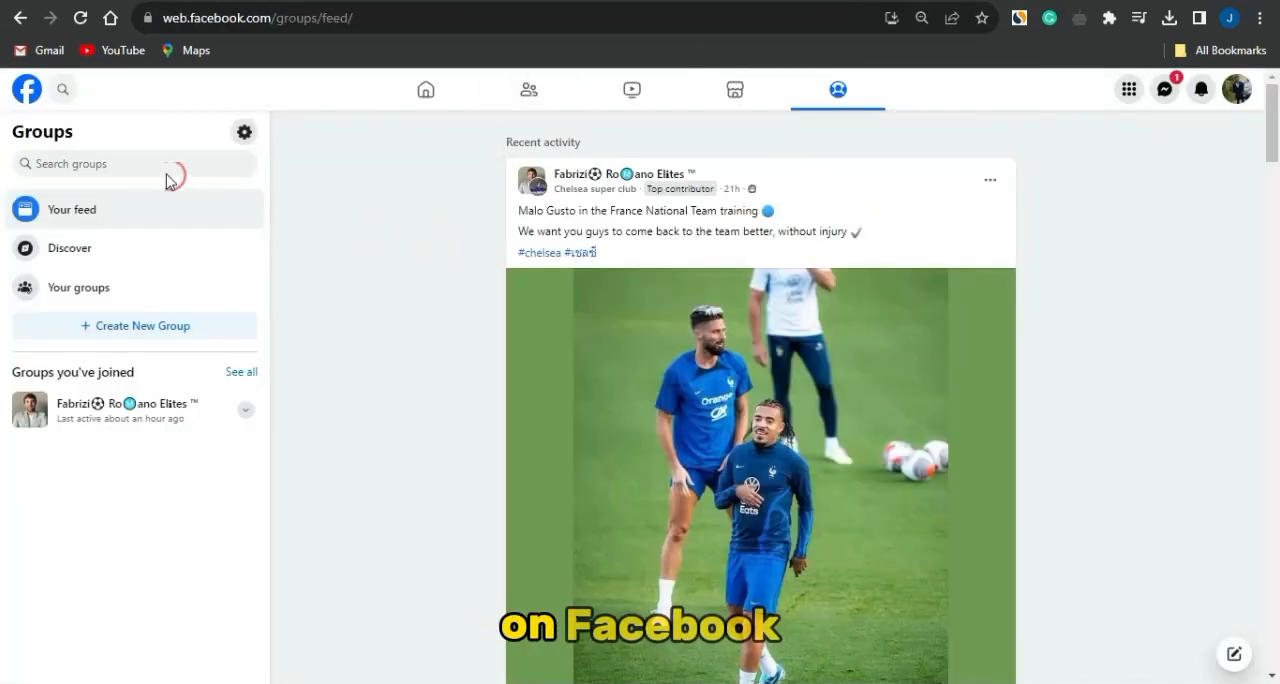
- Search the Facebook groups for "jobs" and look at the groups found
click(145, 163)
text(jo)
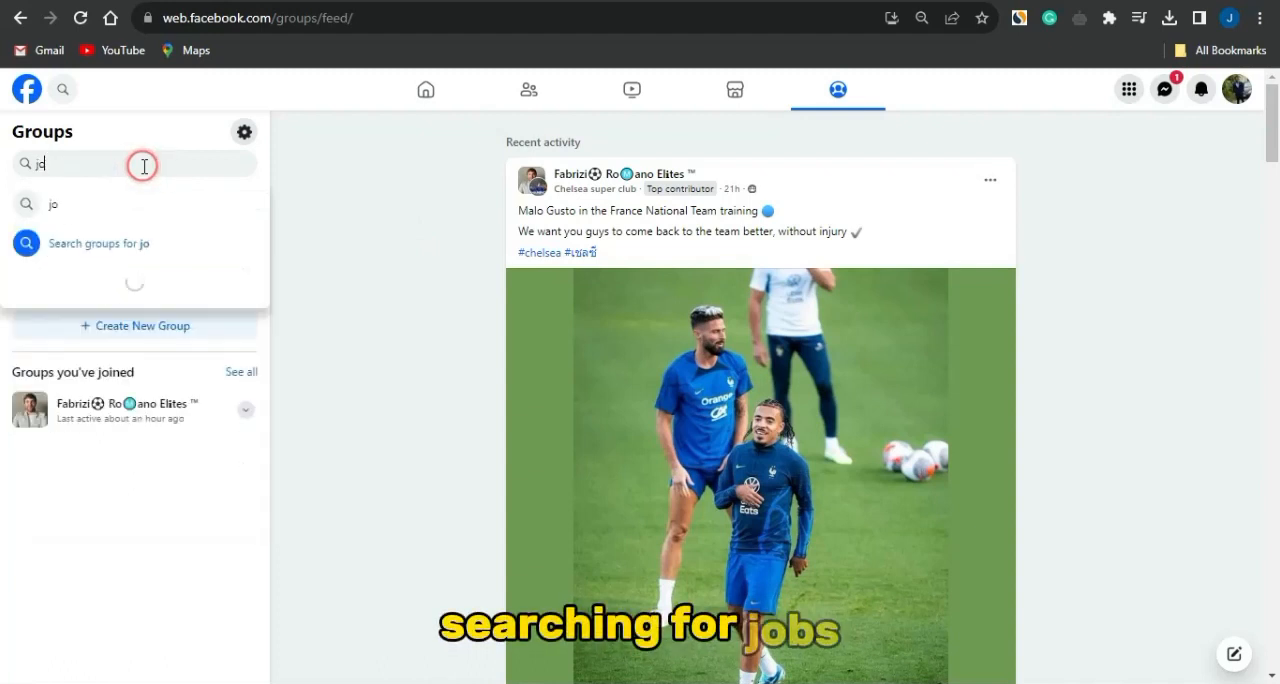
key(BackSpace)
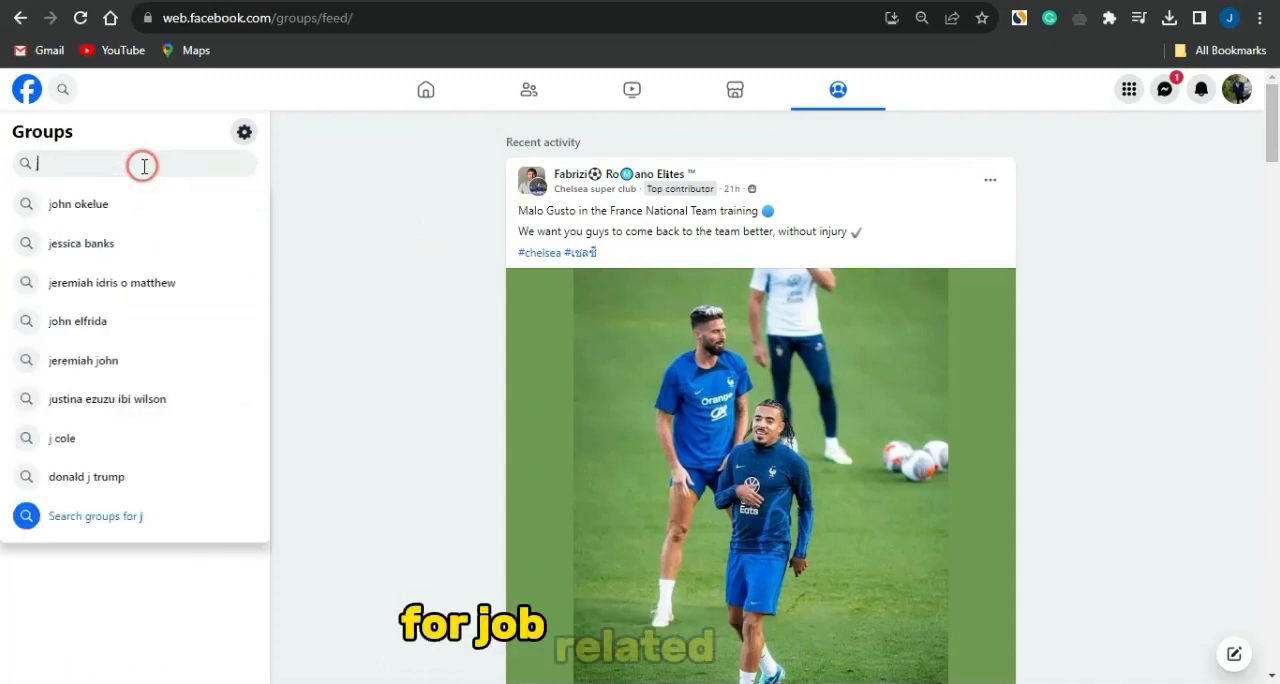
text(obs)
key(Return)
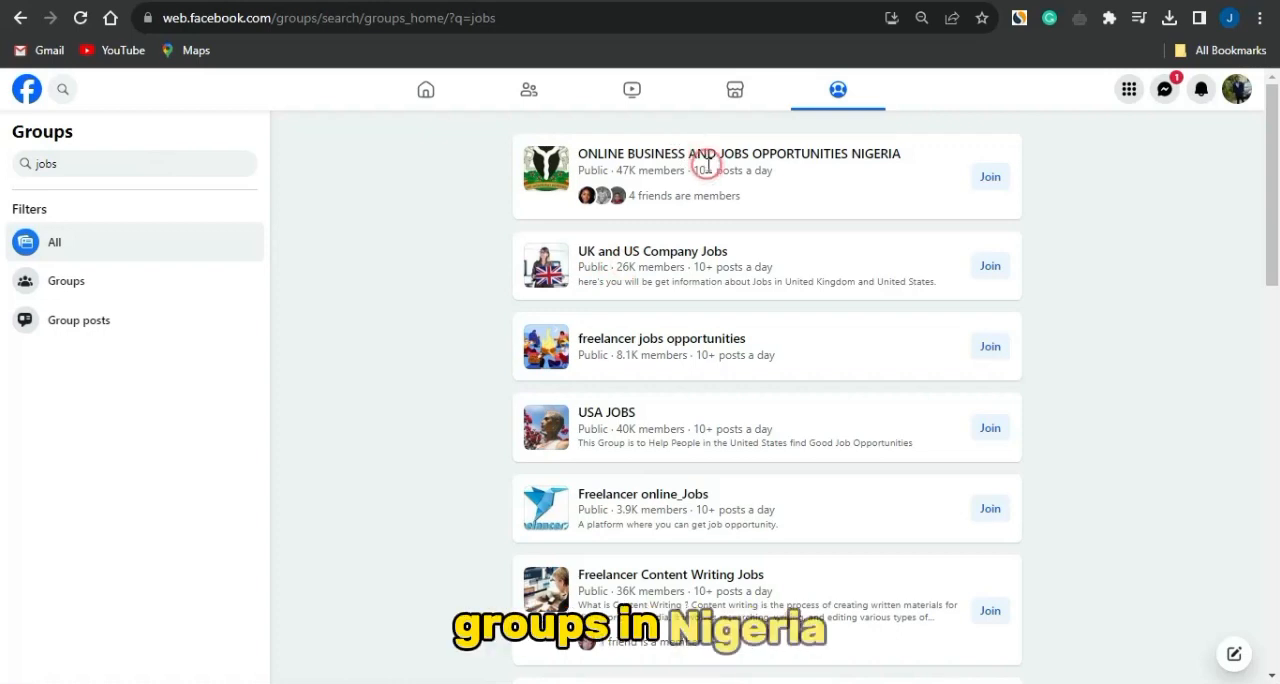
mouse_move(702, 156)
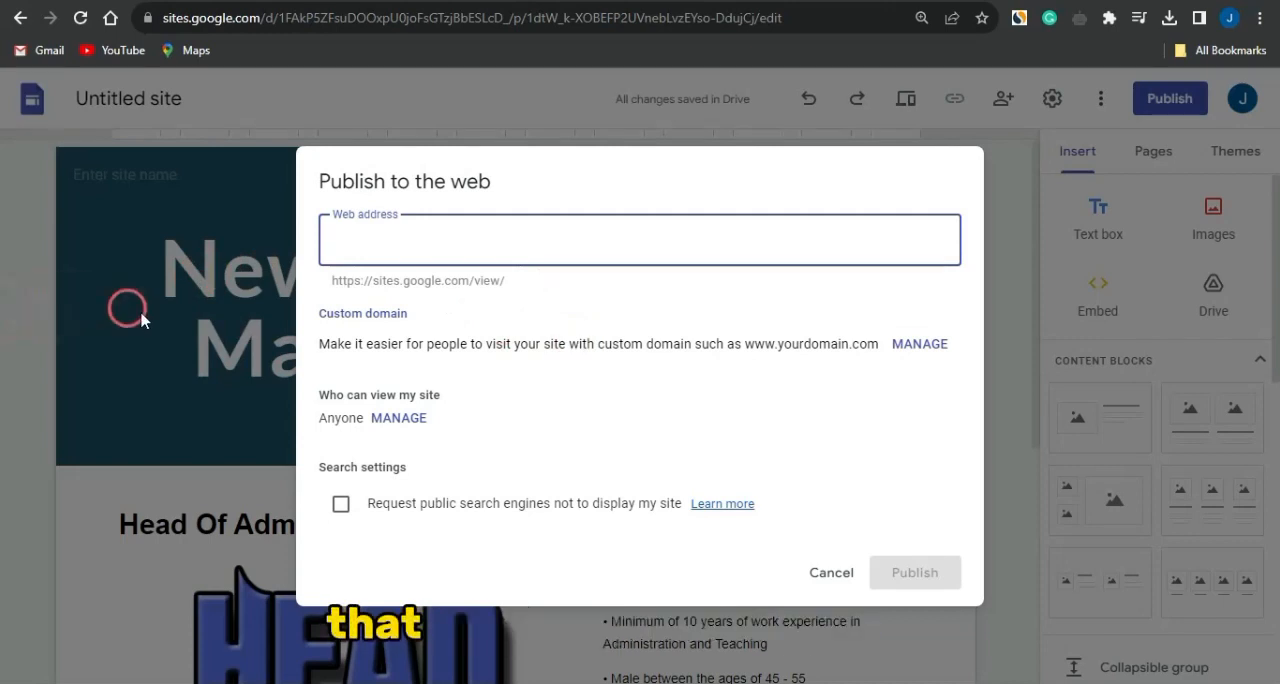
- Cancel publishing the site and return to the end of the Head Of Administration section
click(825, 570)
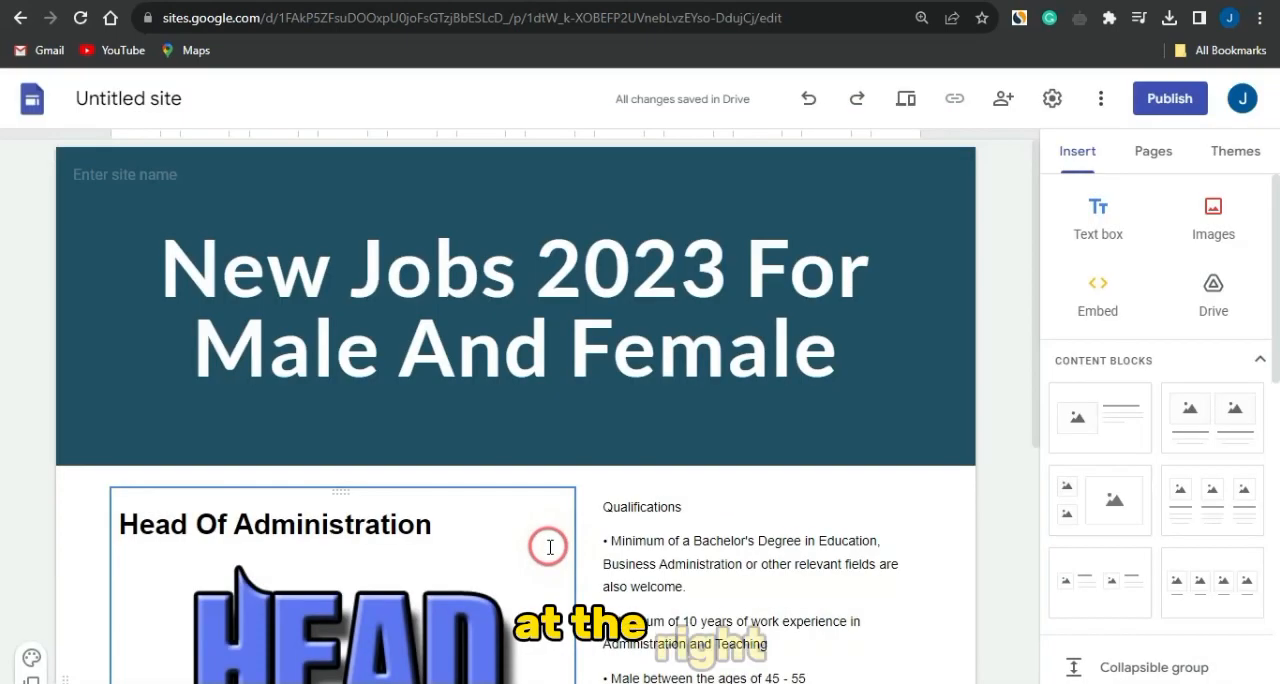
scroll(549, 547, down, 3)
scroll(551, 540, down, 2)
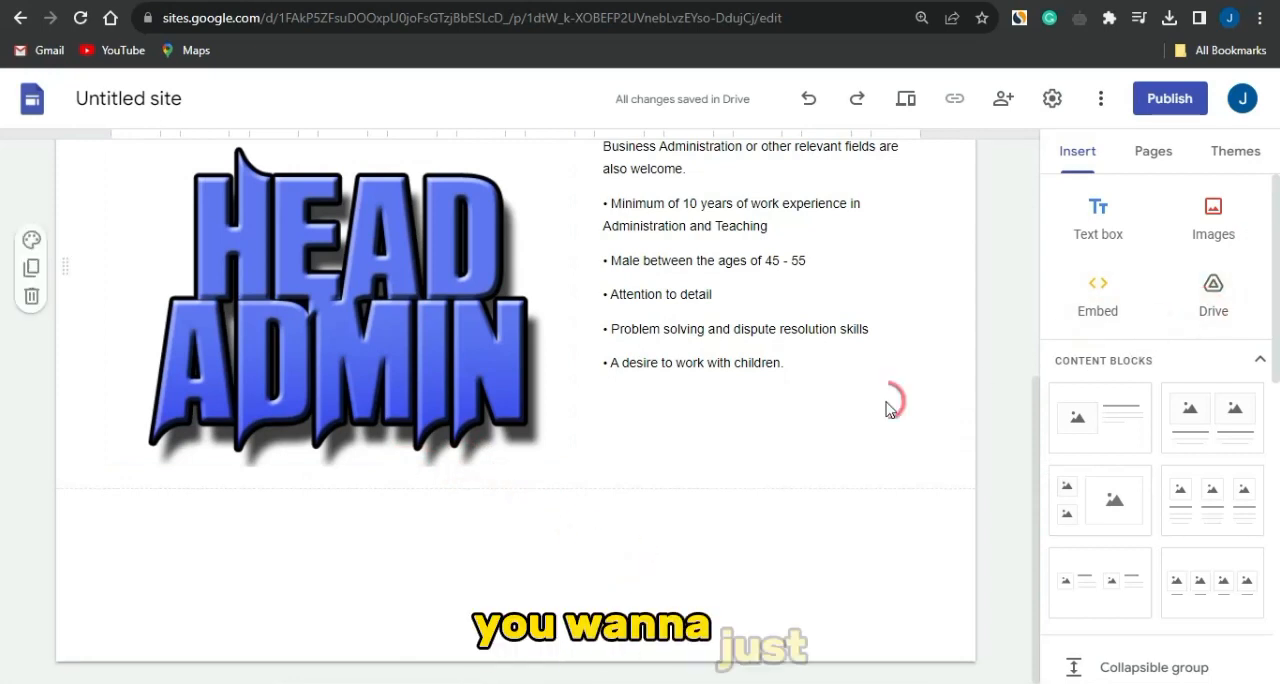
- Insert a button named "click here" that links to the DirectLink_2 address copied from the Adsterra direct links page
scroll(1114, 475, down, 4)
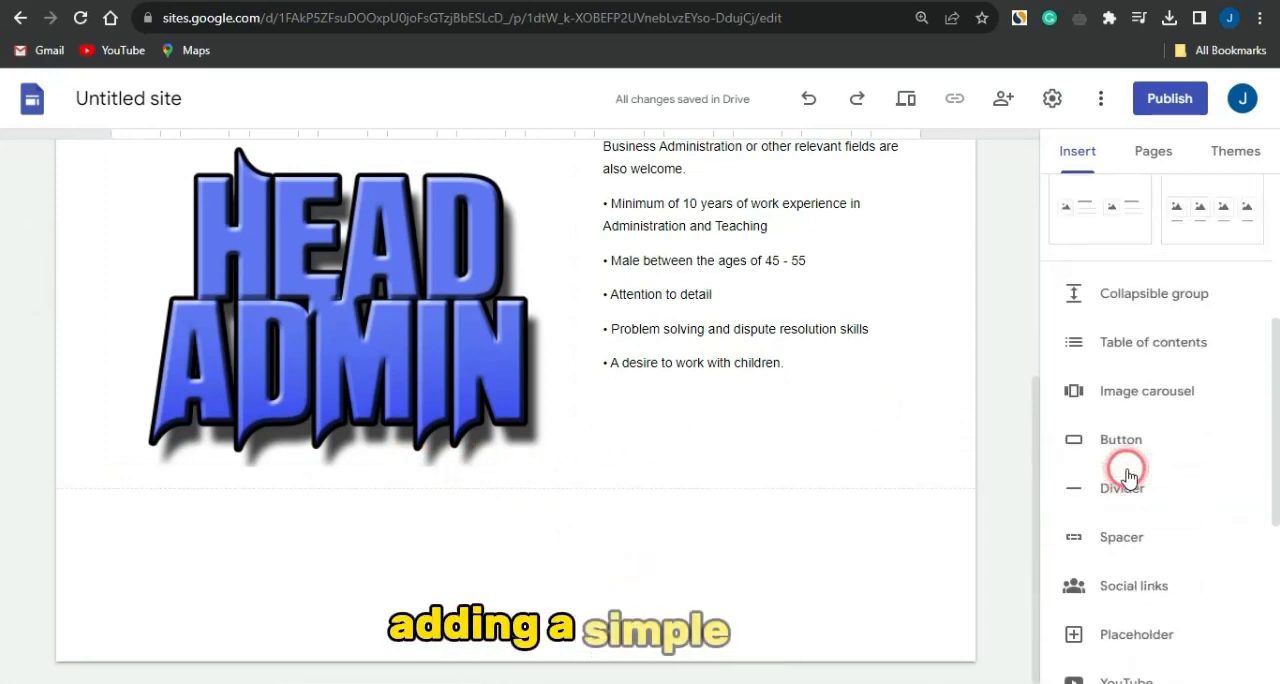
click(1147, 407)
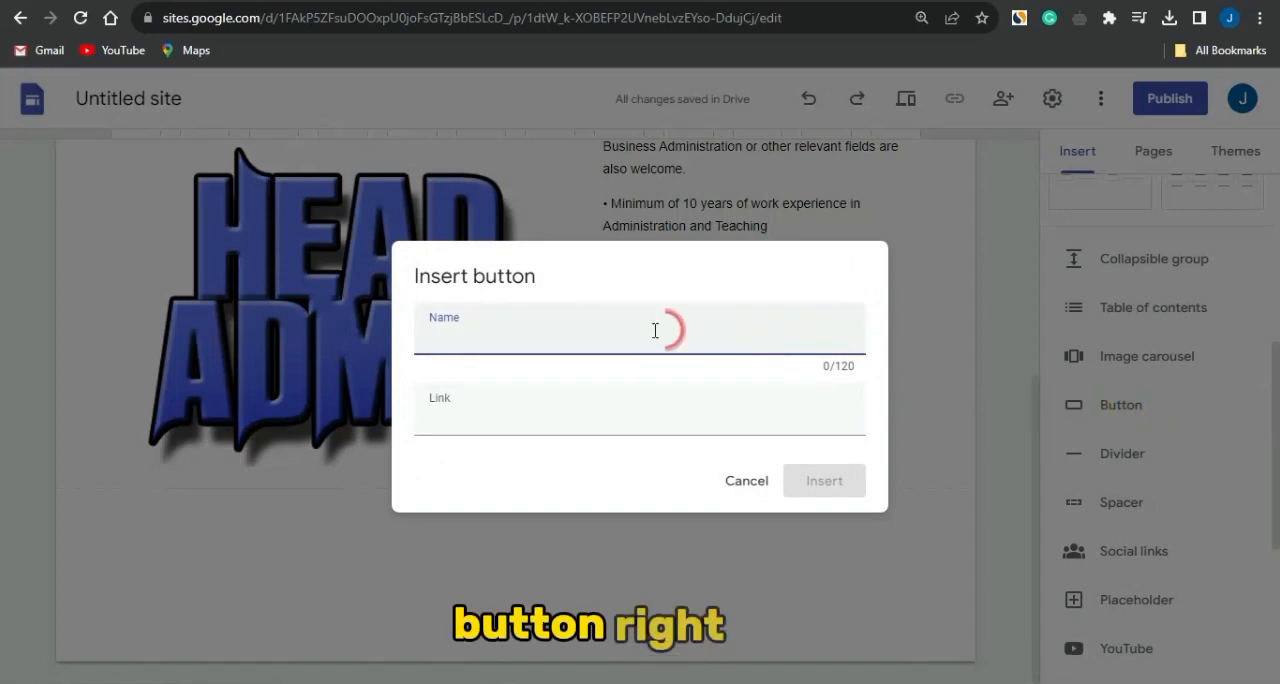
text(click here)
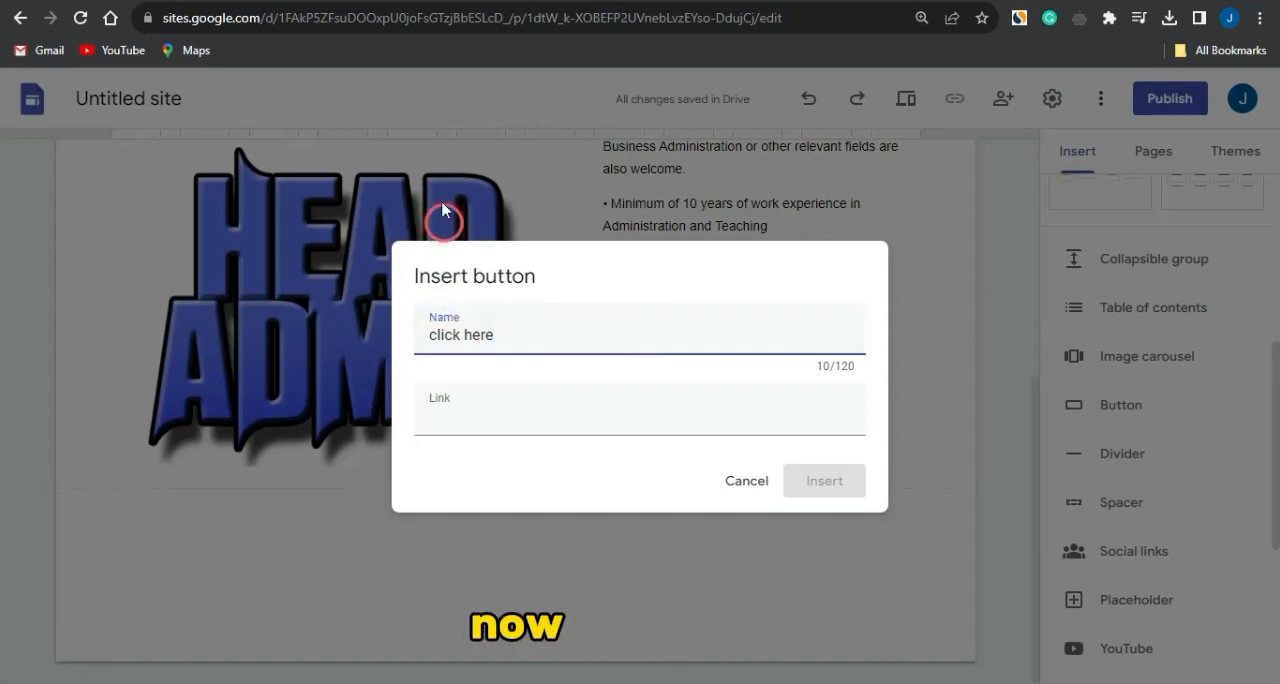
click(535, 1)
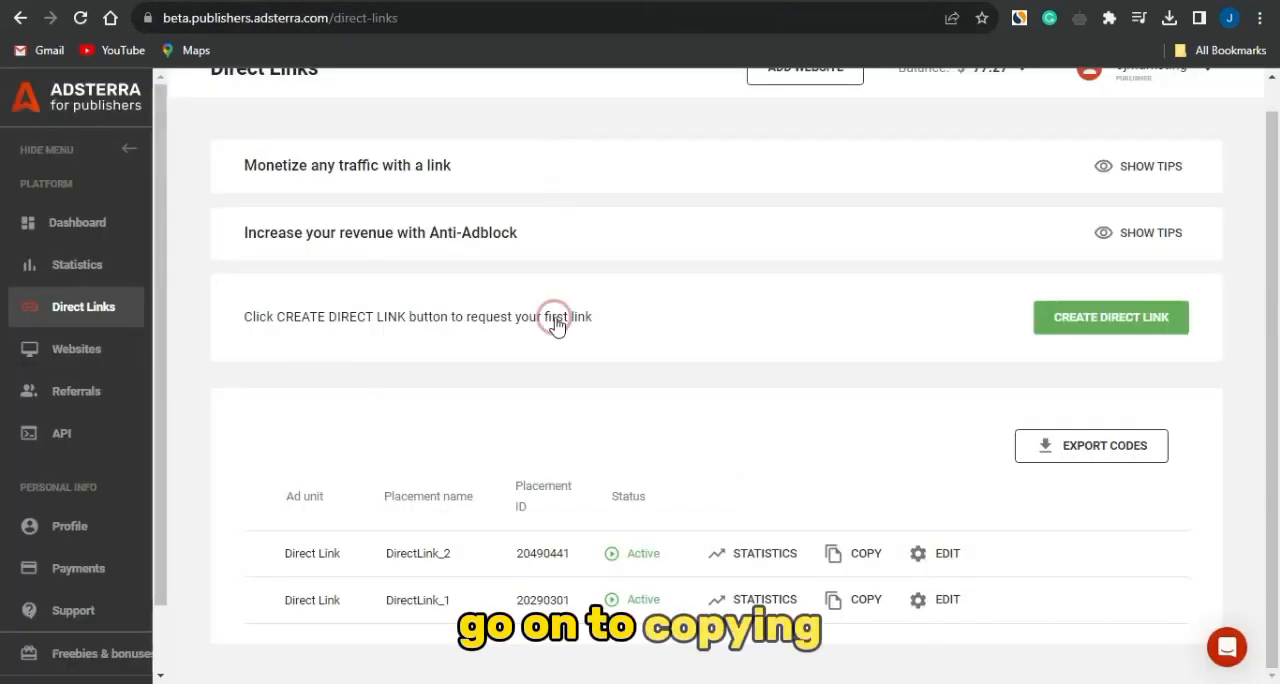
click(840, 550)
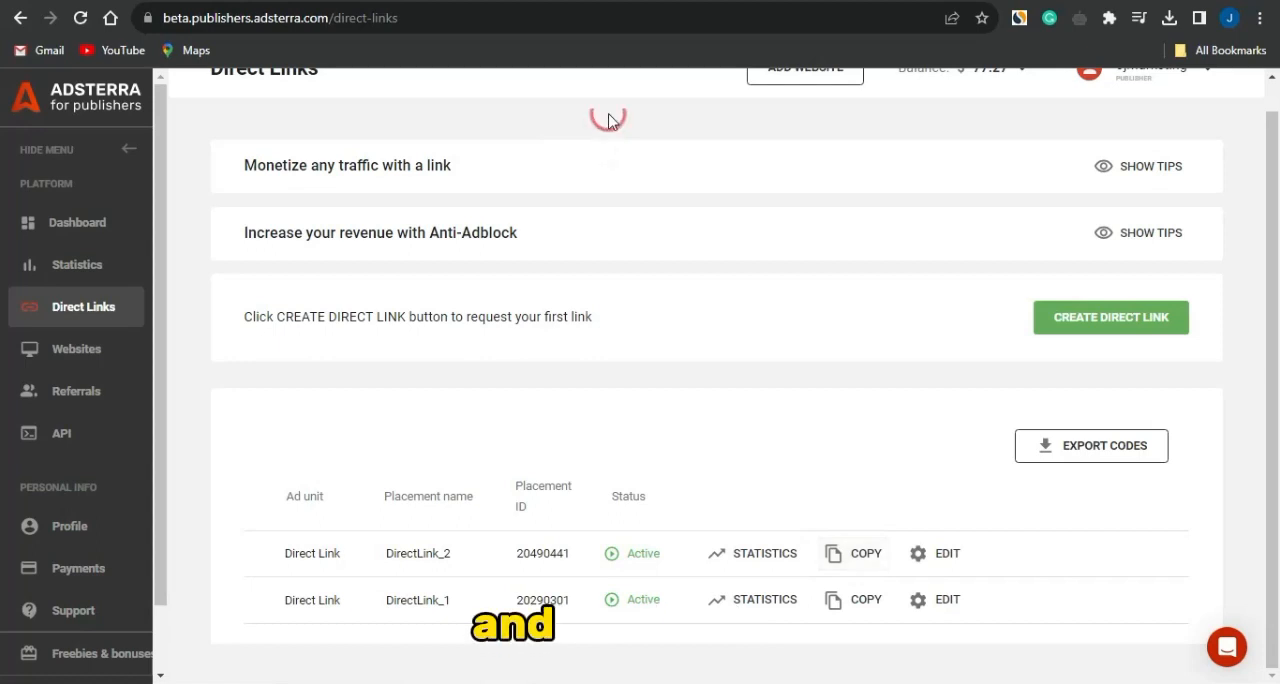
click(600, 1)
click(571, 433)
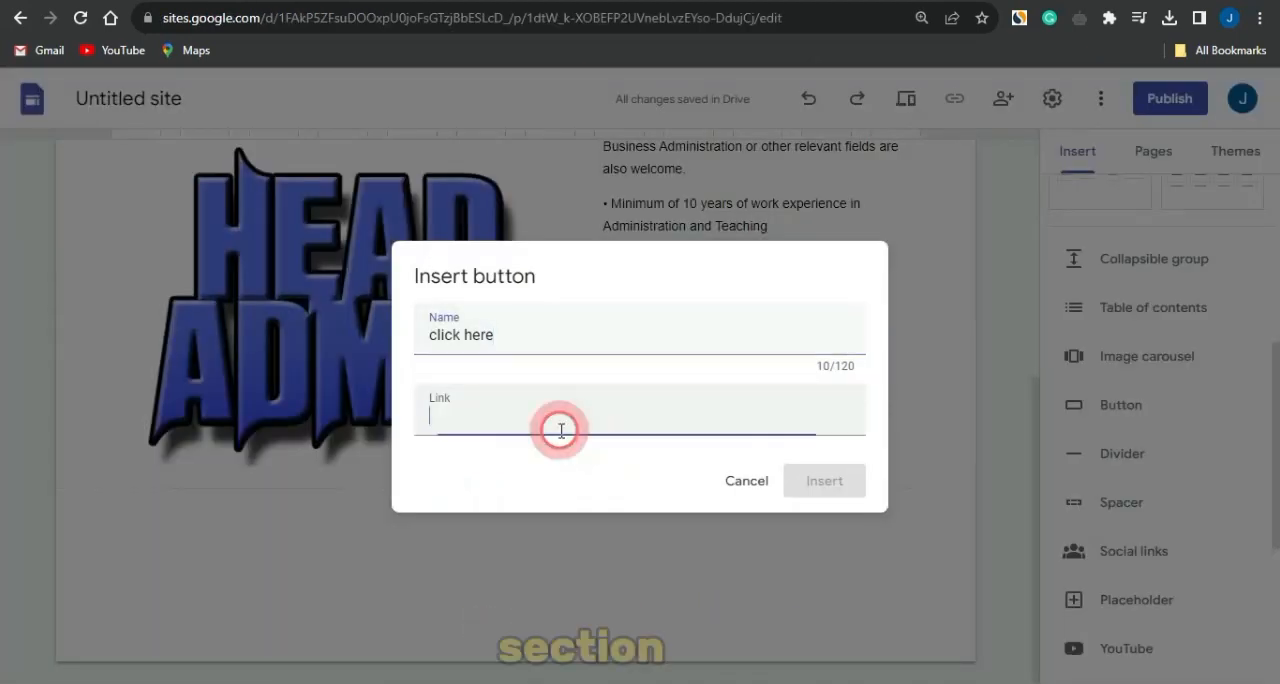
key(ctrl+v)
click(835, 480)
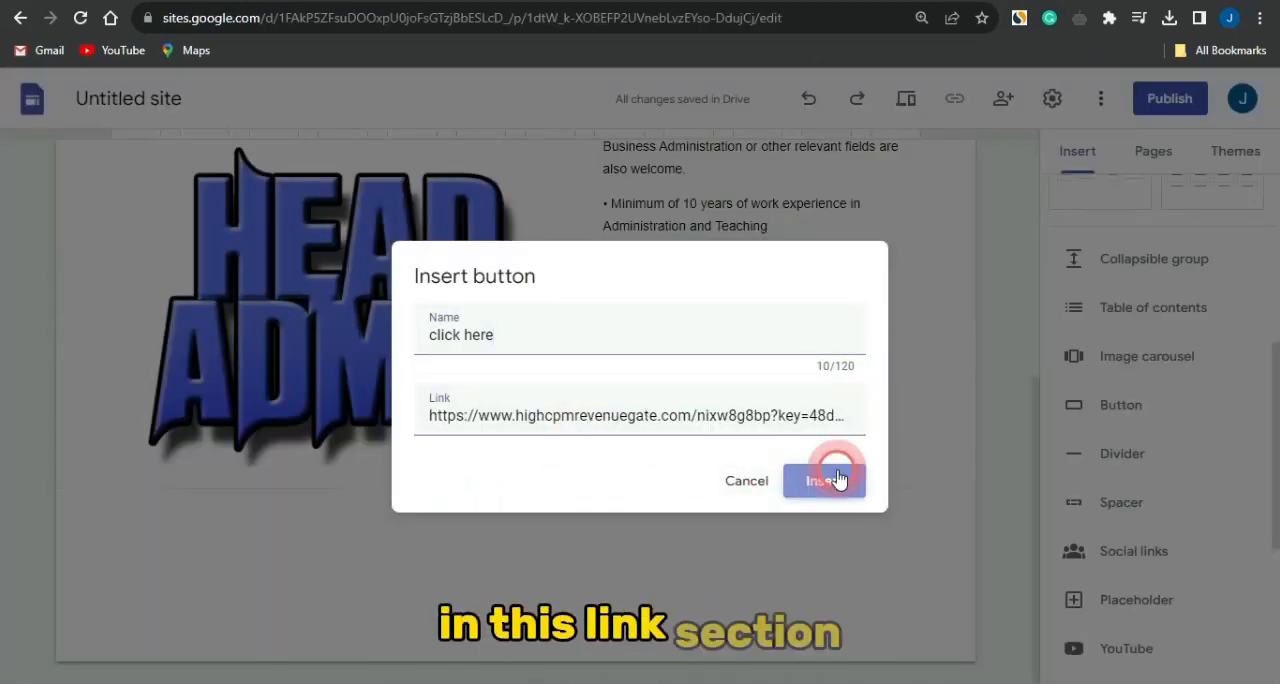
- Move the "click here" button directly below the Head Admin image
drag(178, 443, 360, 400)
drag(214, 443, 417, 397)
drag(206, 443, 325, 430)
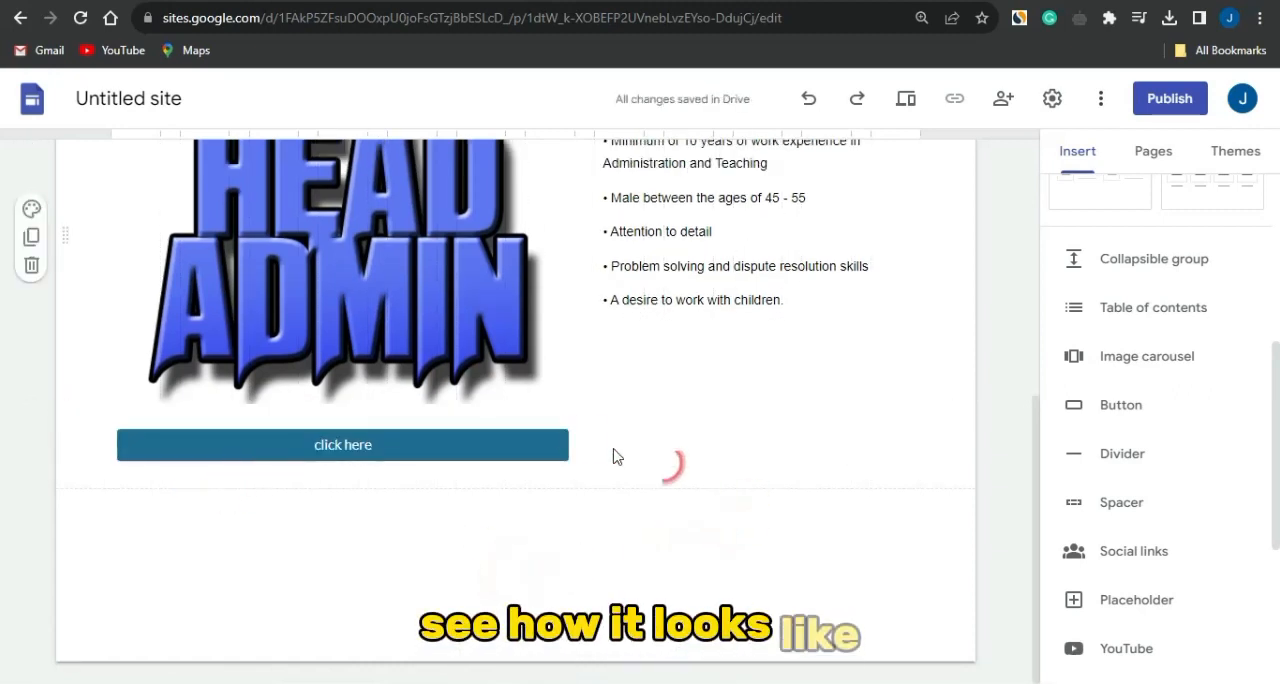
click(579, 441)
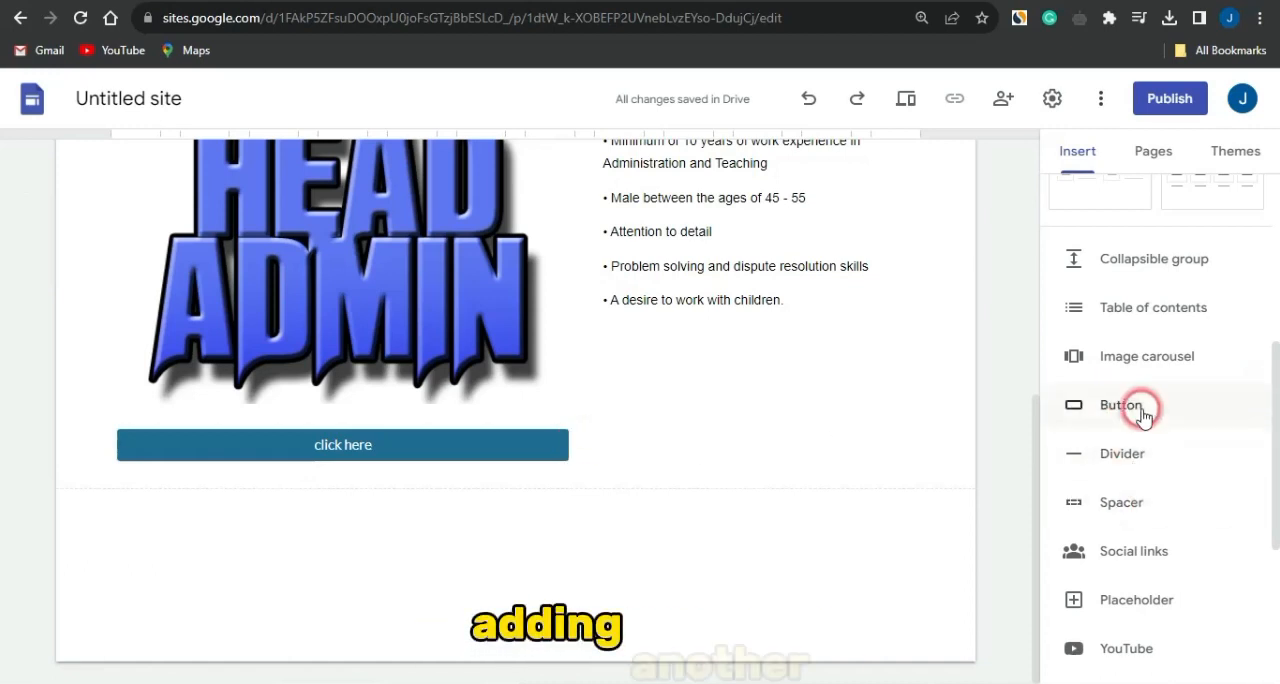
- Create a second button named "Link 2" and find the Head Of Administration posting in the Google job listings for its link
scroll(1143, 409, down, 1)
click(1122, 378)
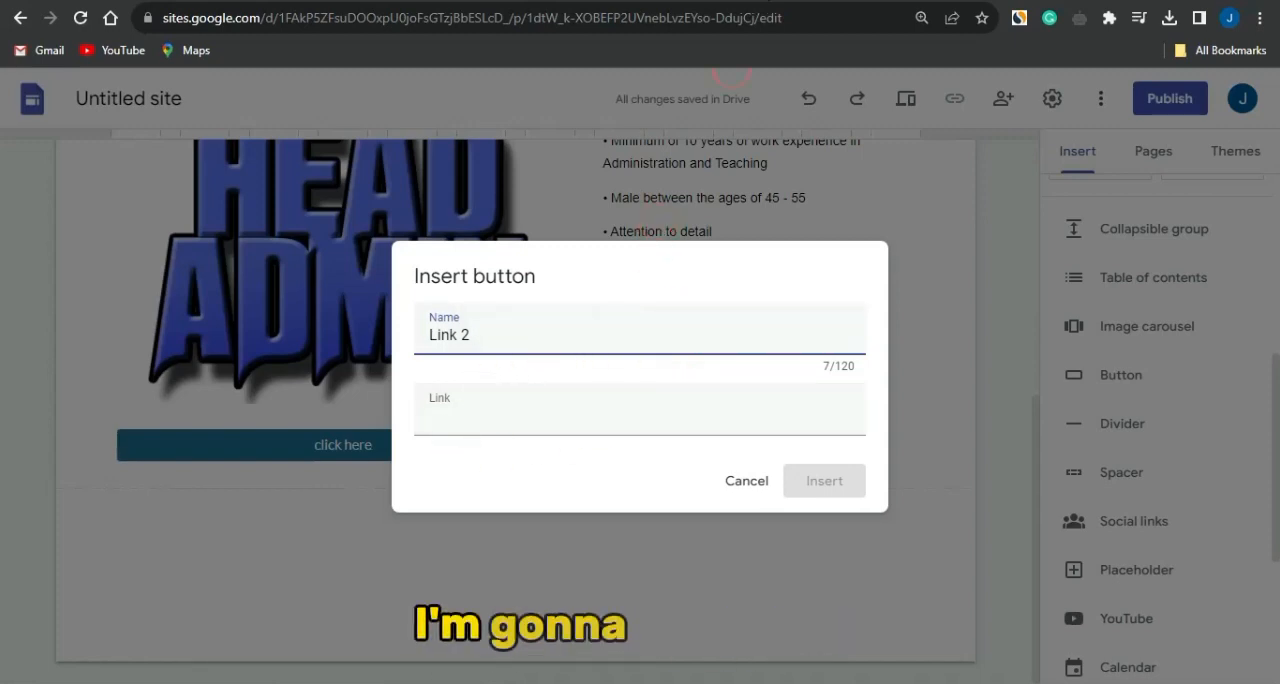
click(760, 2)
scroll(386, 430, up, 4)
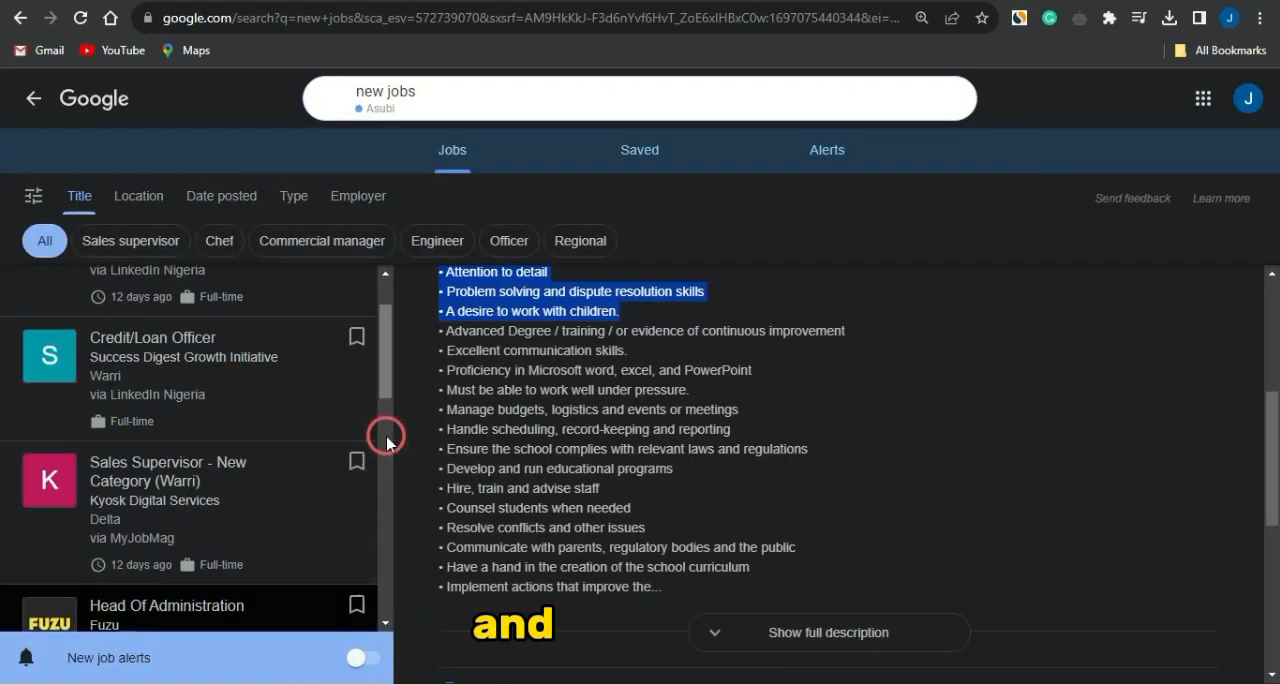
scroll(335, 400, down, 1)
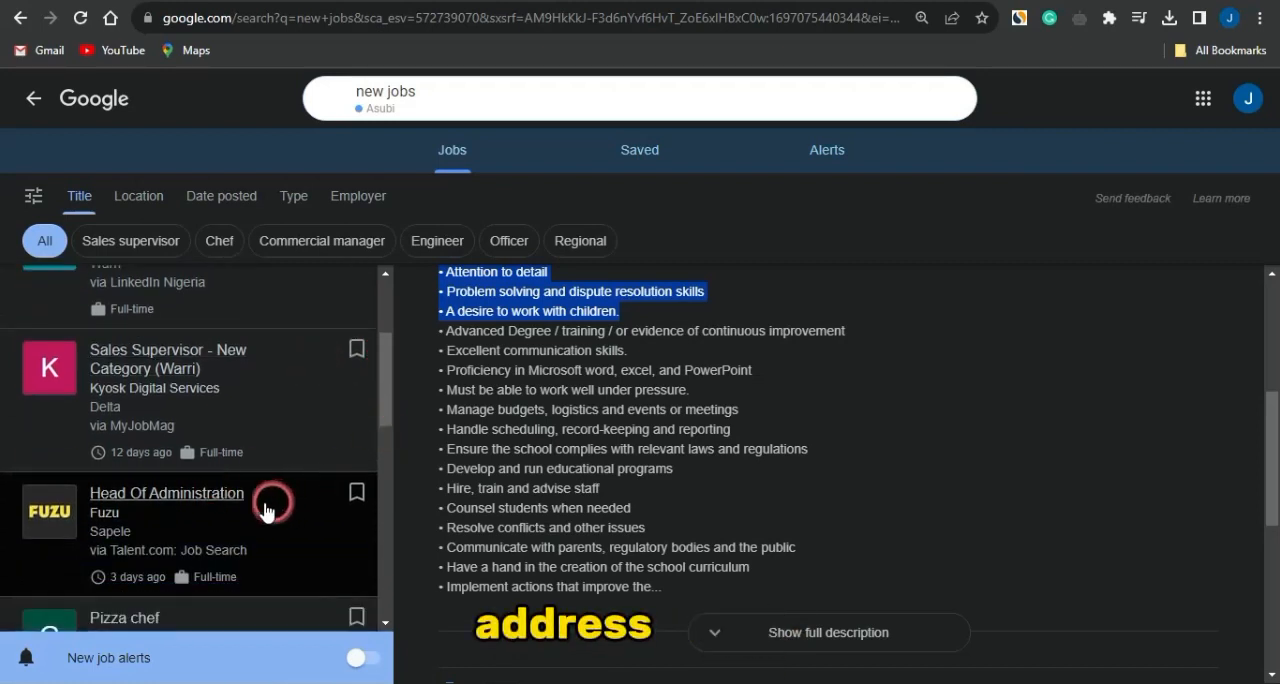
click(235, 505)
right_click(235, 505)
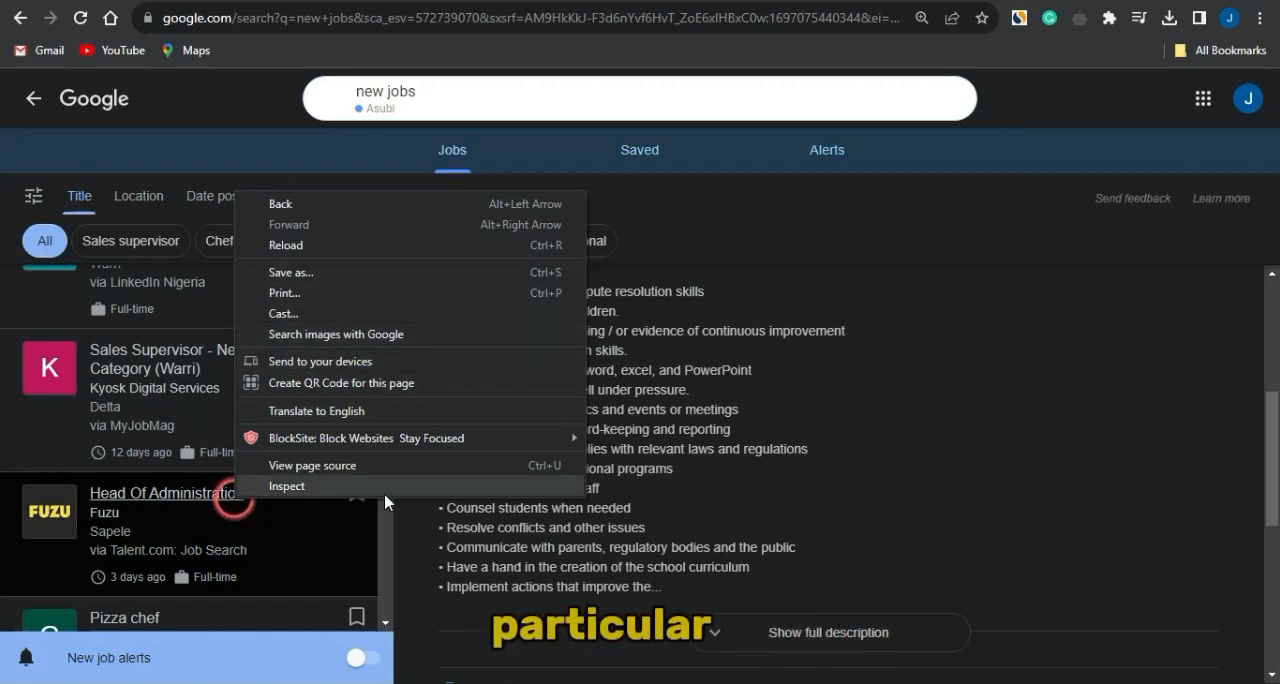
click(390, 531)
scroll(134, 328, up, 1)
scroll(137, 334, up, 1)
right_click(163, 323)
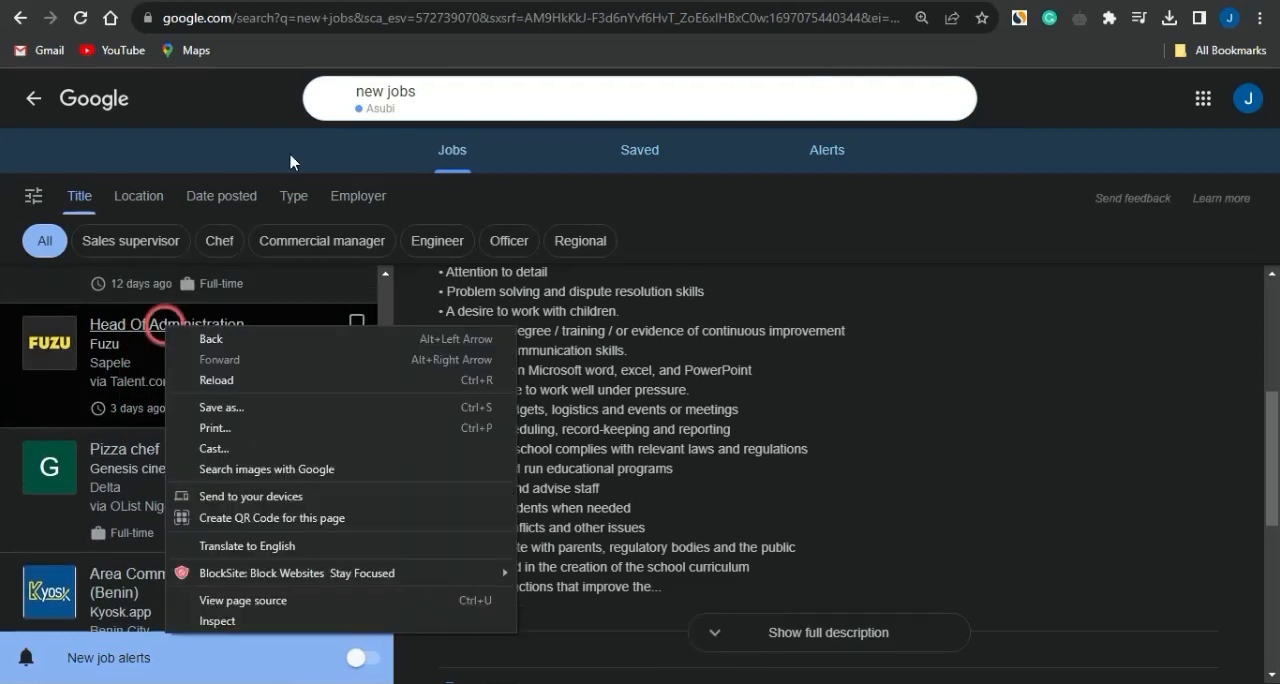
click(370, 30)
- Copy the web address of the Head Of Administration job page and insert the "Link 2" button with it as the link
click(367, 26)
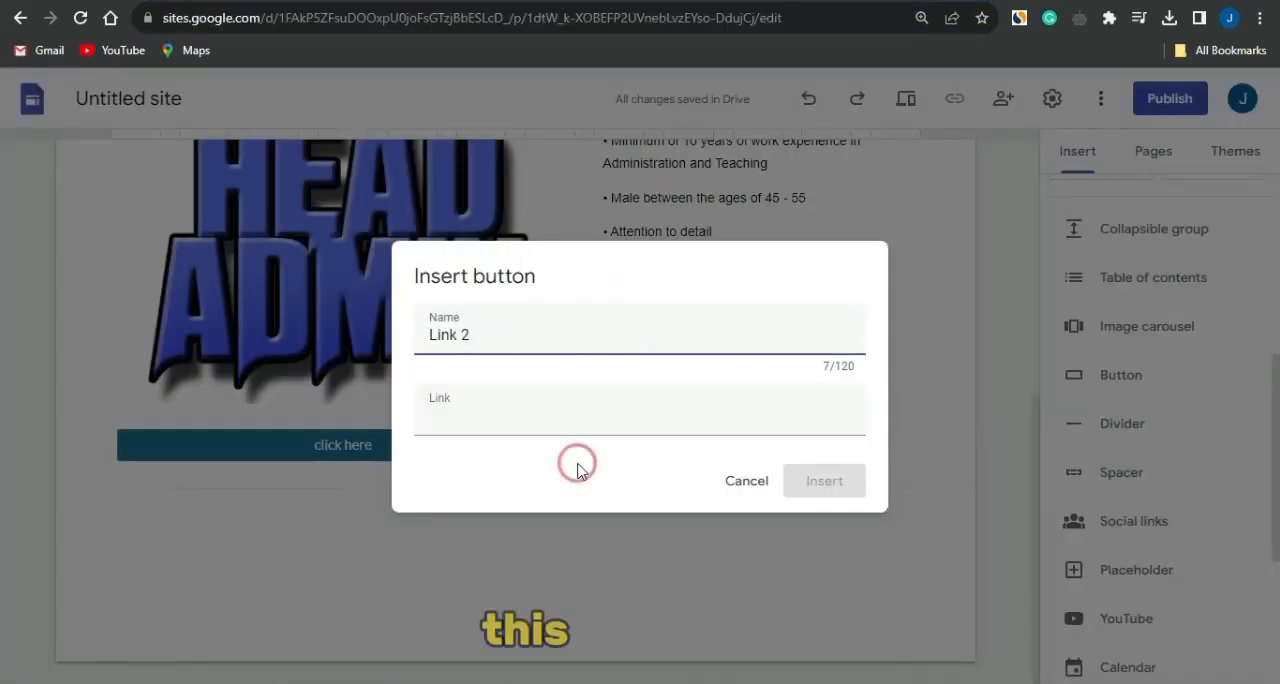
click(498, 418)
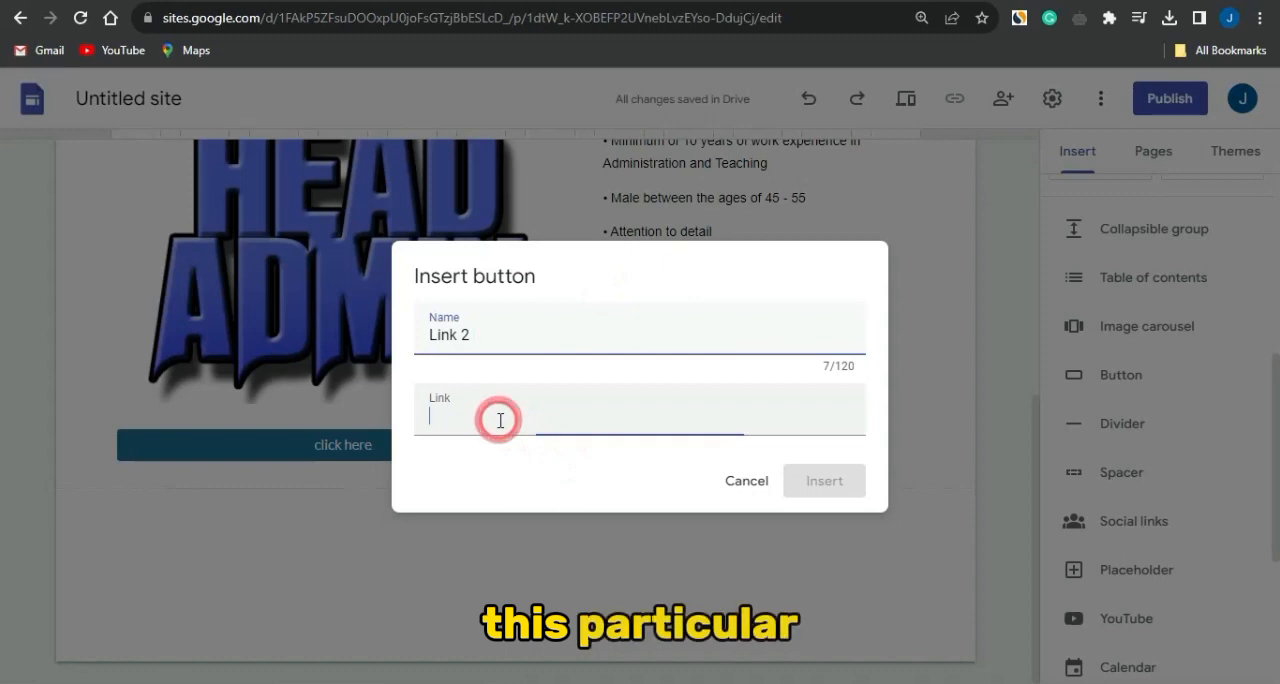
key(ctrl+v)
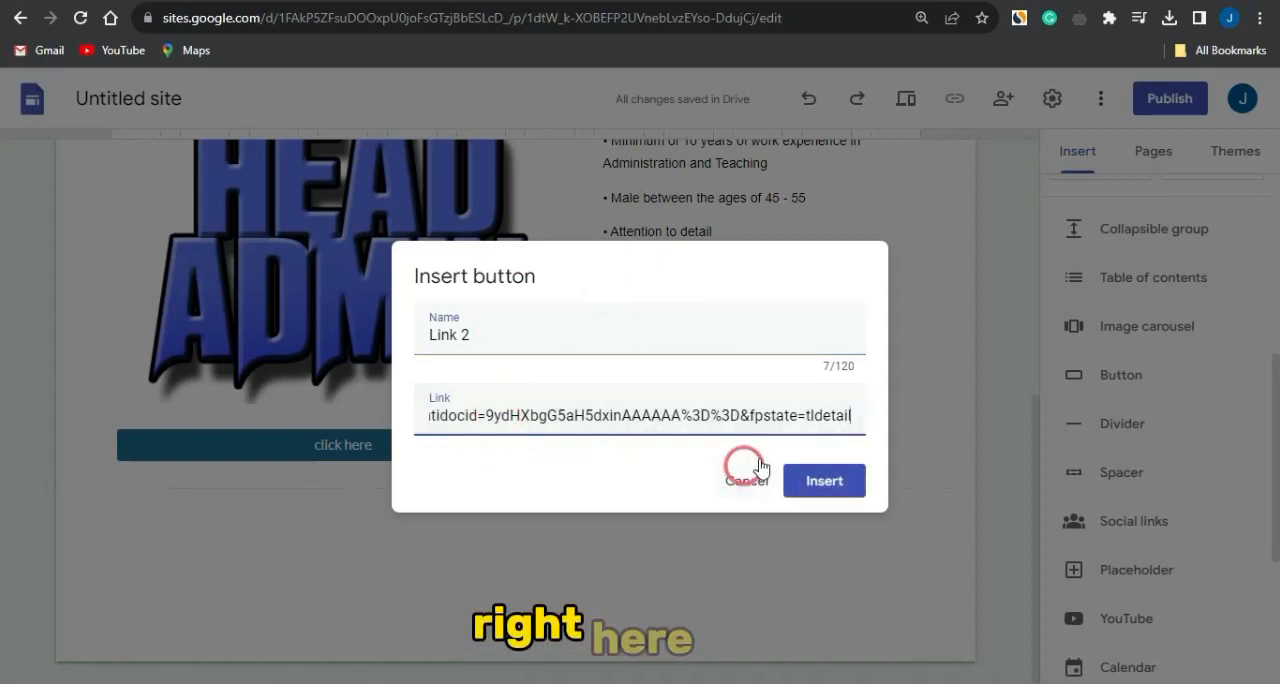
click(833, 484)
- Move the "Link 2" button directly below the "click here" button under the Head Admin image
click(265, 453)
click(181, 445)
drag(181, 445, 286, 380)
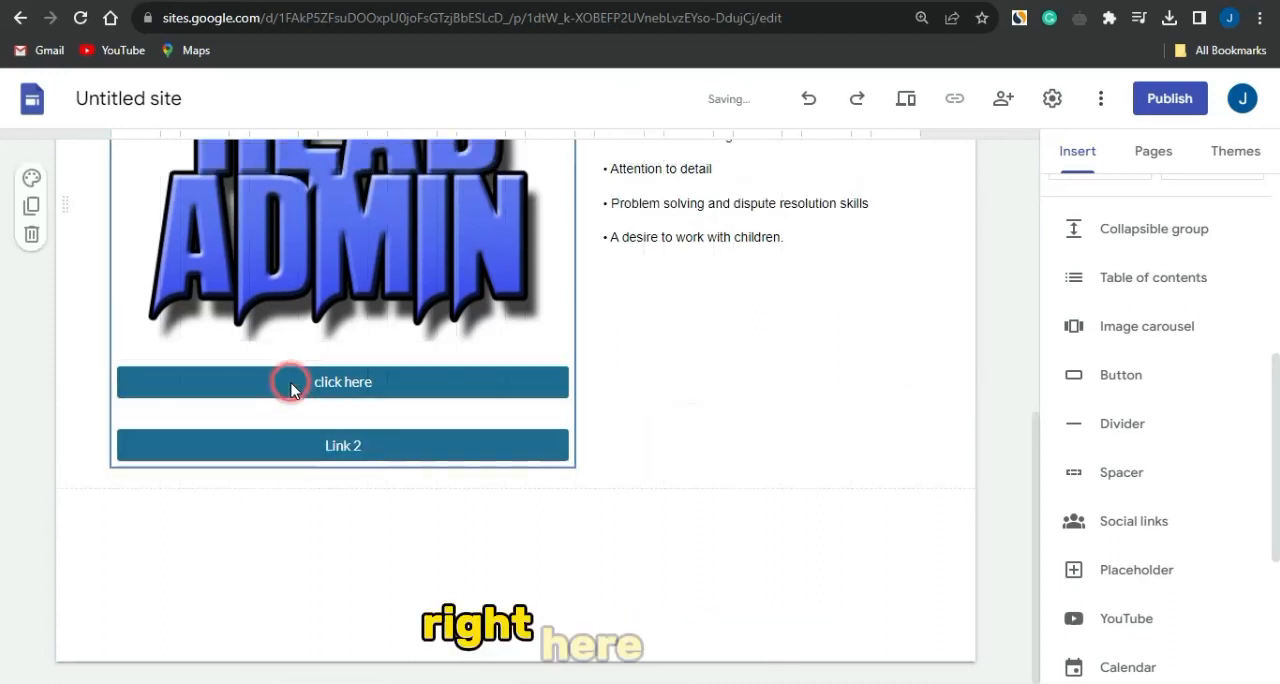
click(771, 532)
scroll(783, 535, up, 3)
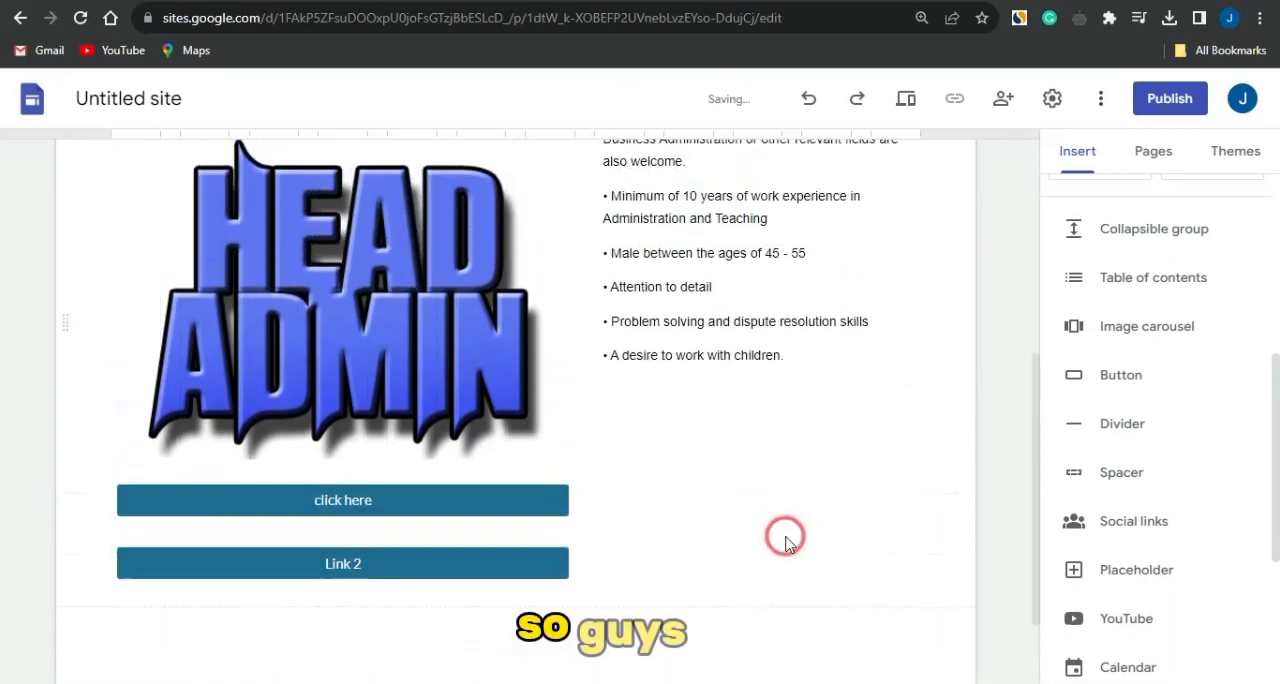
scroll(785, 540, down, 2)
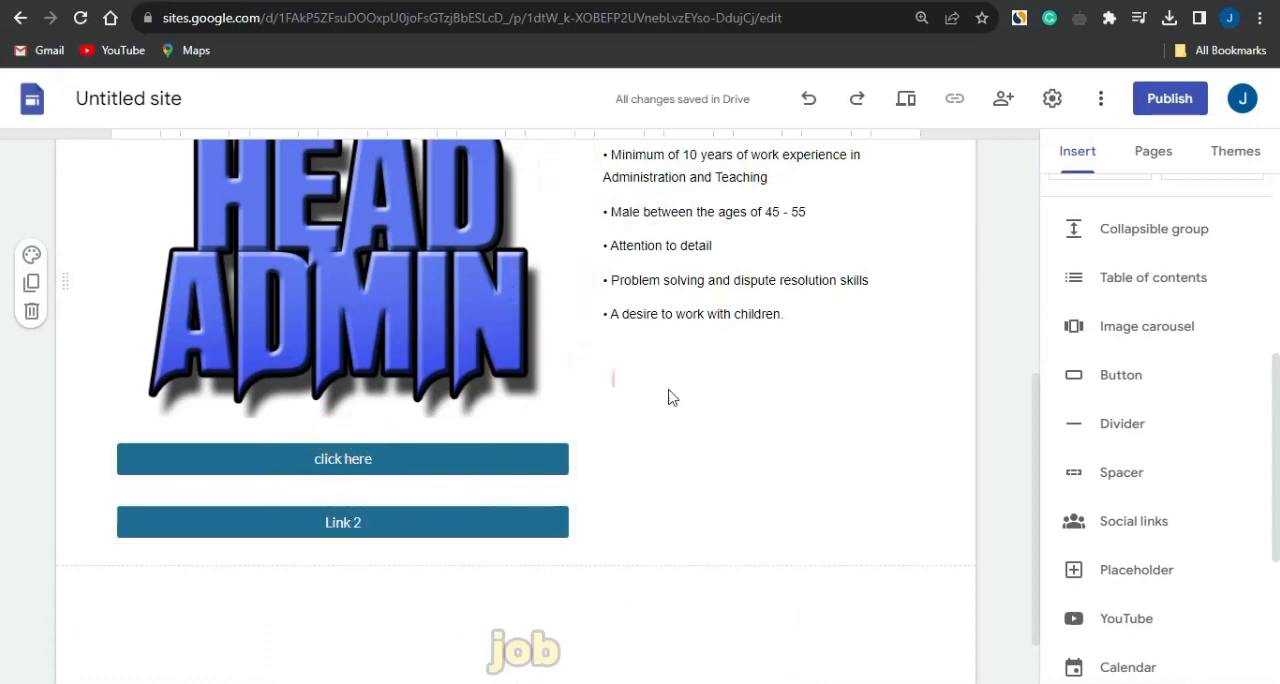
- Try to delete the "click here" button under the Head Admin image and undo the deletion
scroll(674, 391, up, 1)
scroll(674, 391, up, 1)
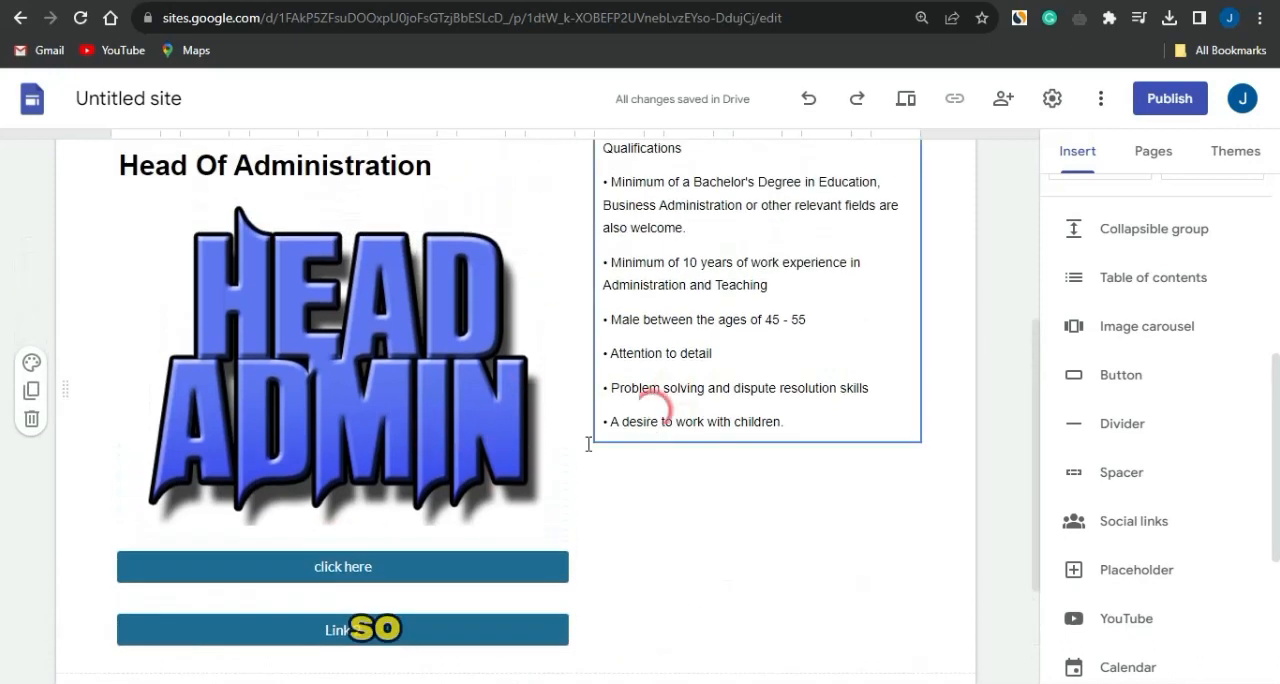
click(368, 563)
key(Delete)
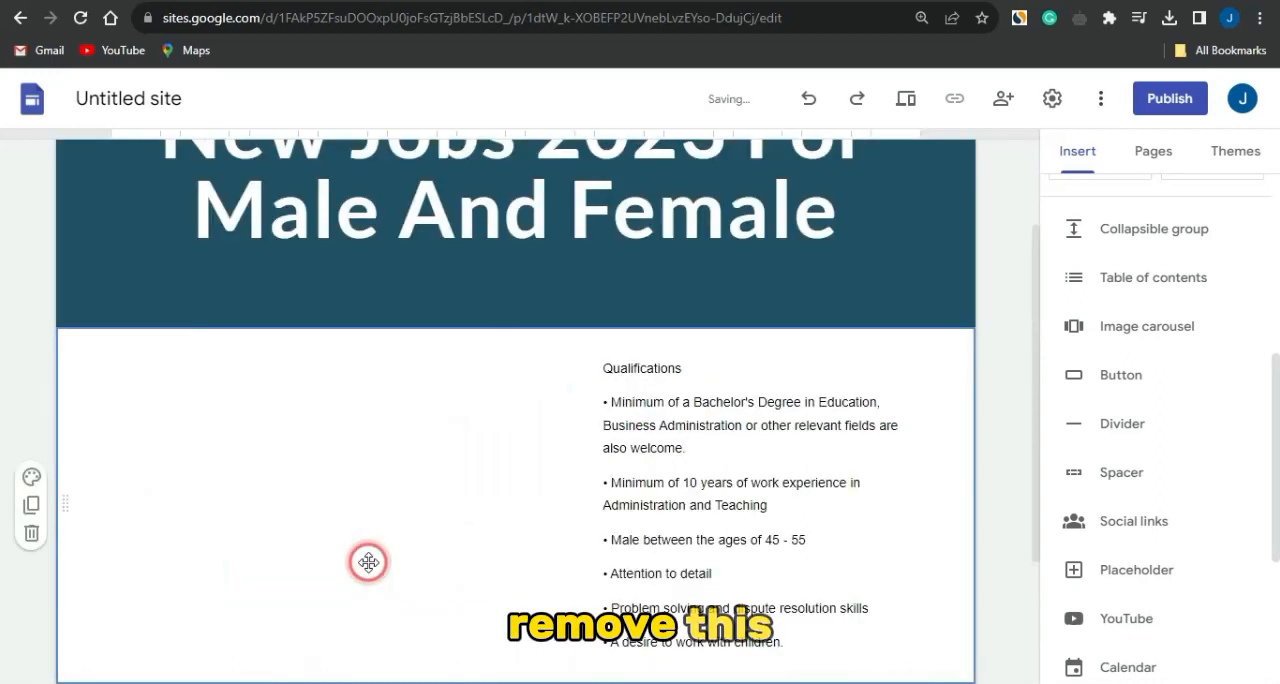
key(ctrl+z)
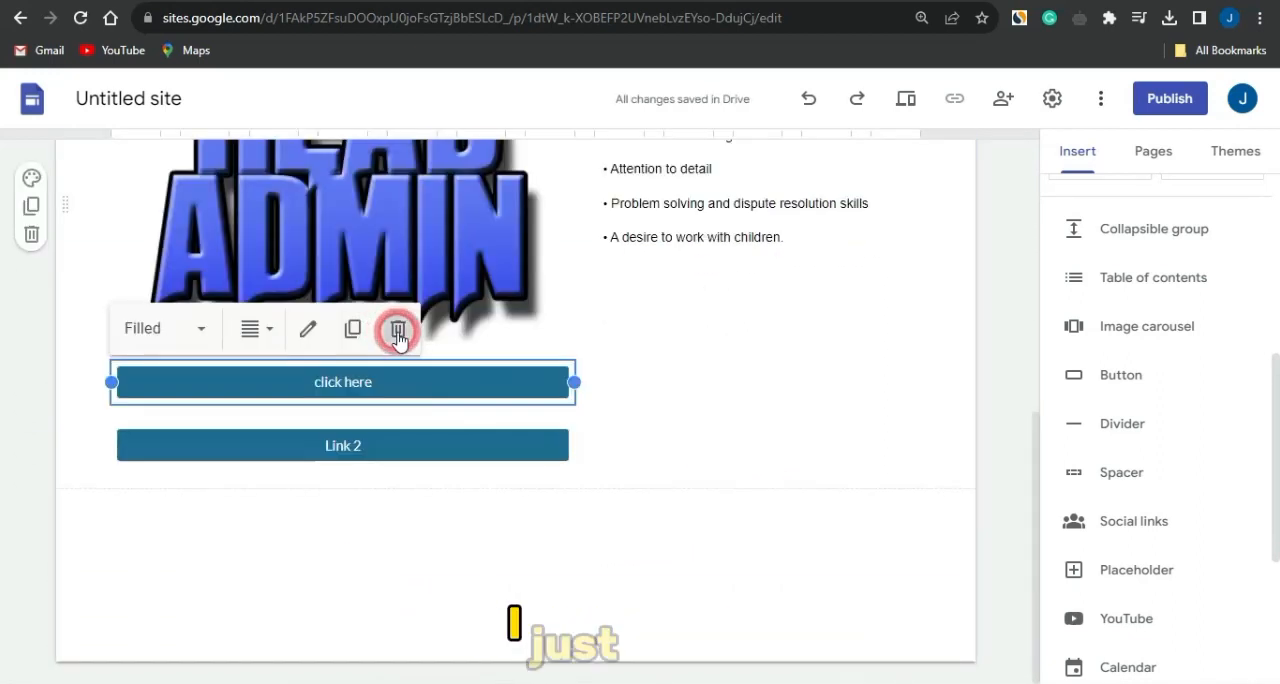
- Delete the "click here" button above the "Link 2" button
click(397, 331)
scroll(426, 504, down, 3)
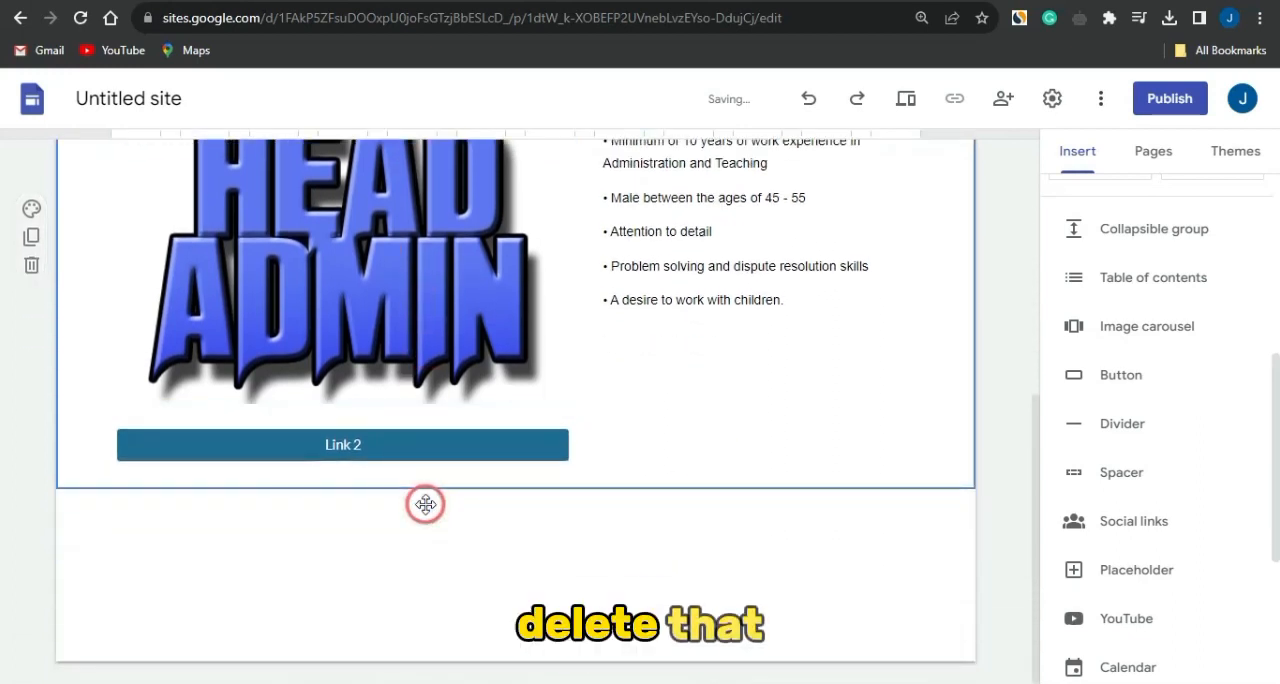
- Rename the "Link 2" button as "click here", keeping its job page link
double_click(359, 473)
click(538, 356)
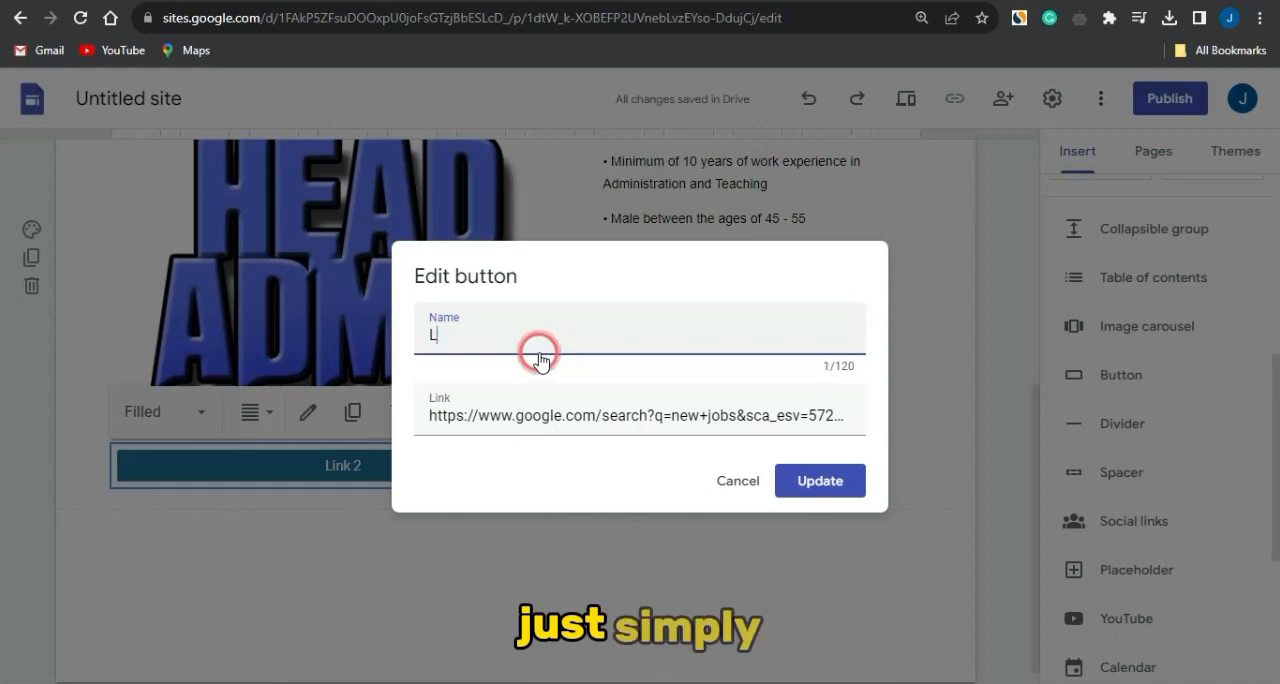
key(BackSpace)
text(click)
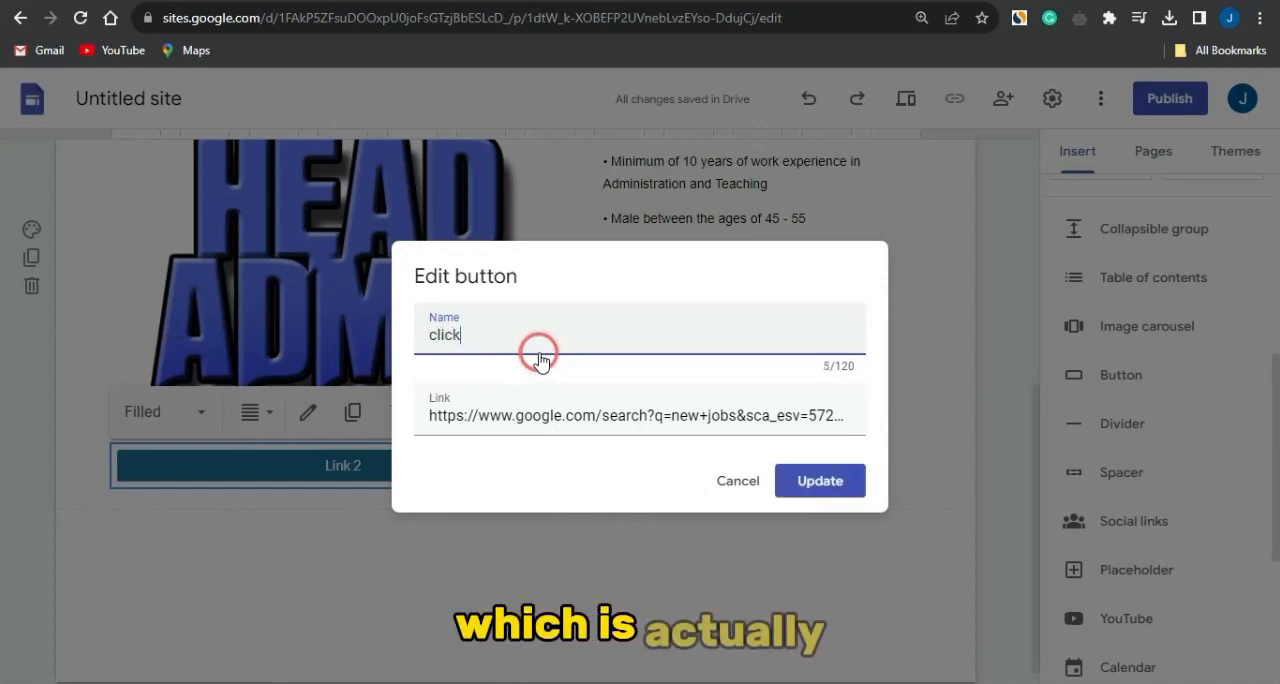
text( here)
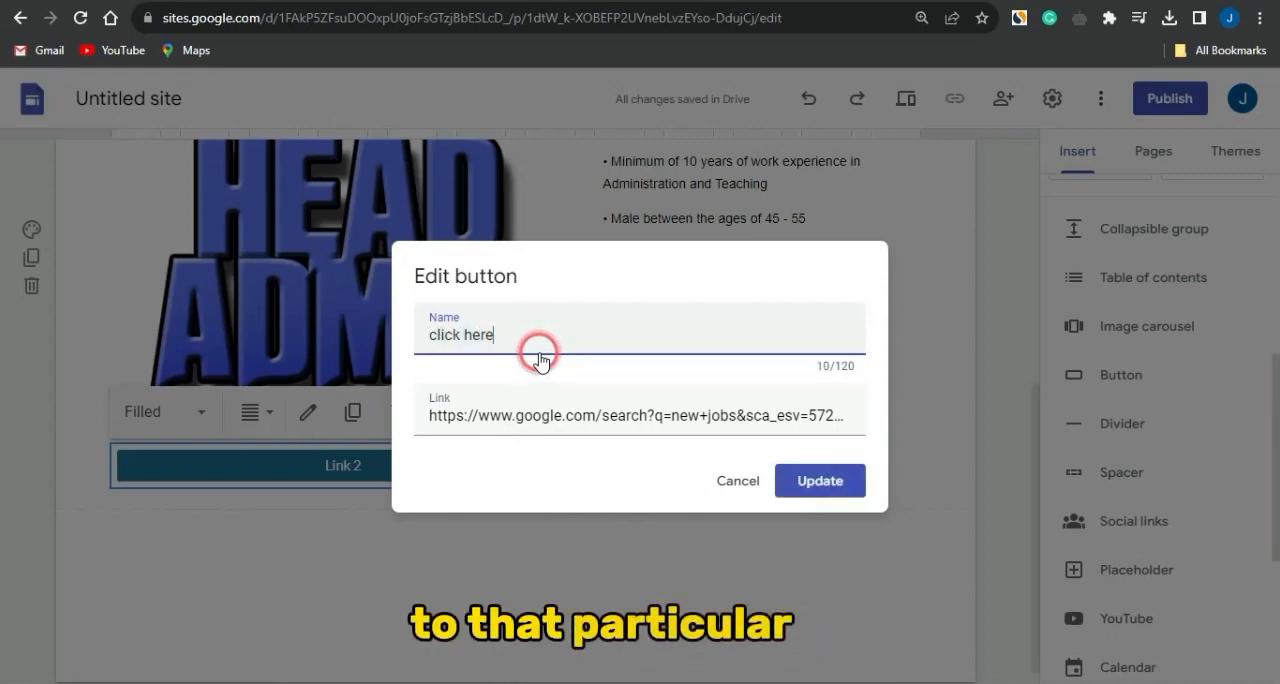
click(797, 488)
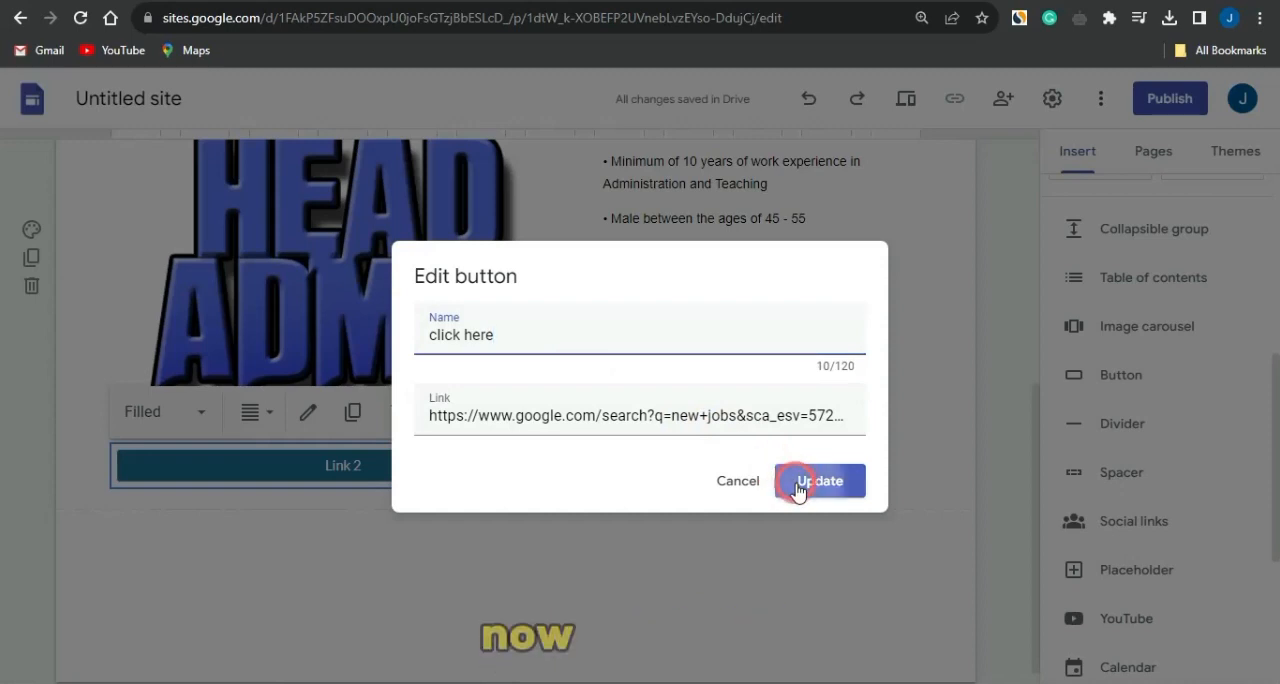
click(674, 509)
click(337, 301)
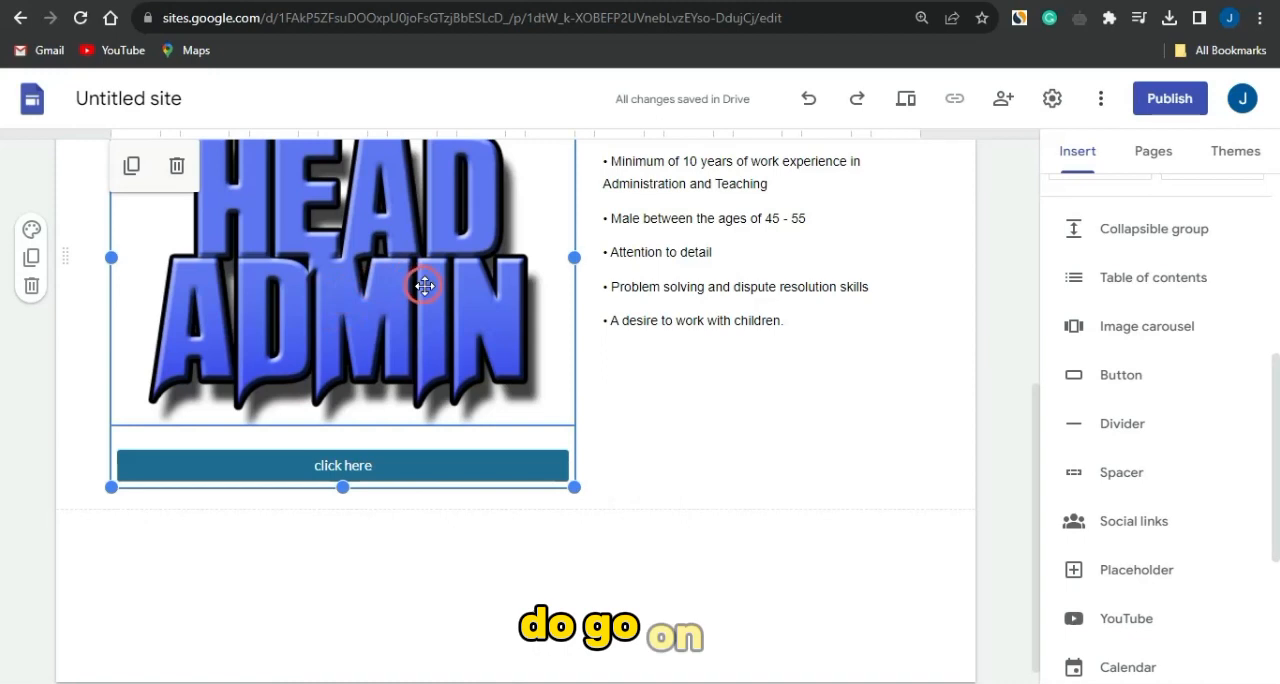
- Link the Head Admin image to the copied Adsterra ad URL and apply the link
scroll(372, 284, up, 3)
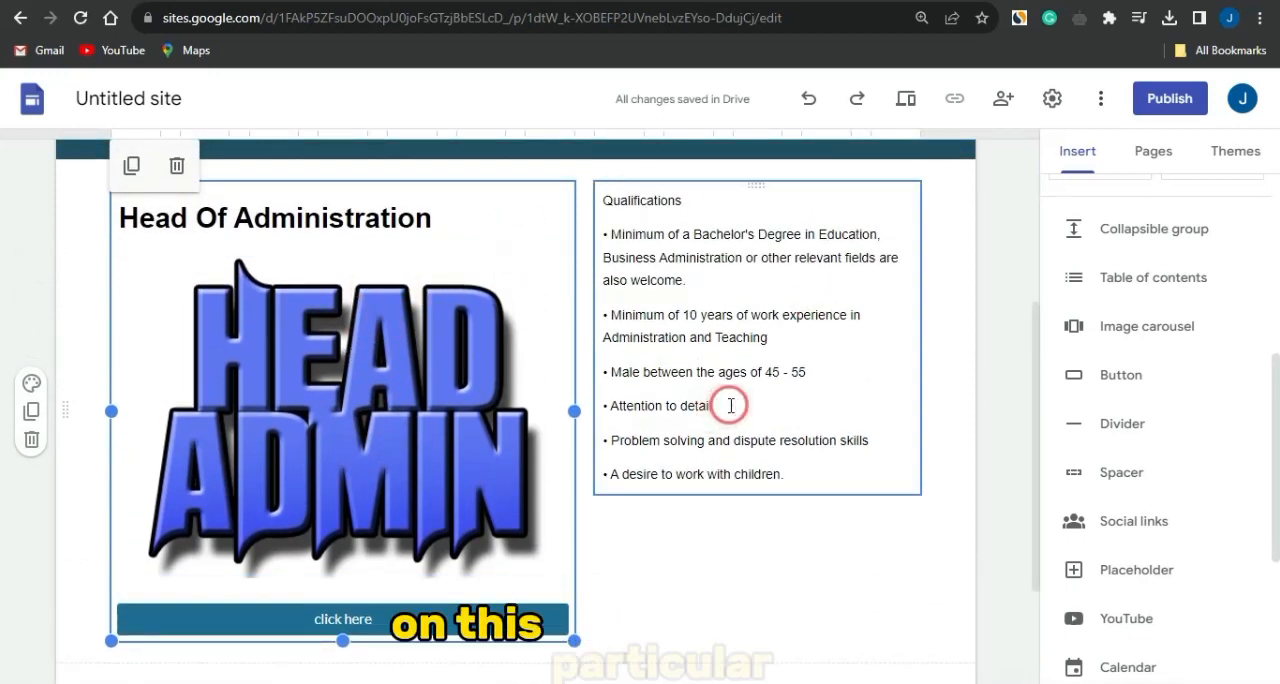
click(301, 362)
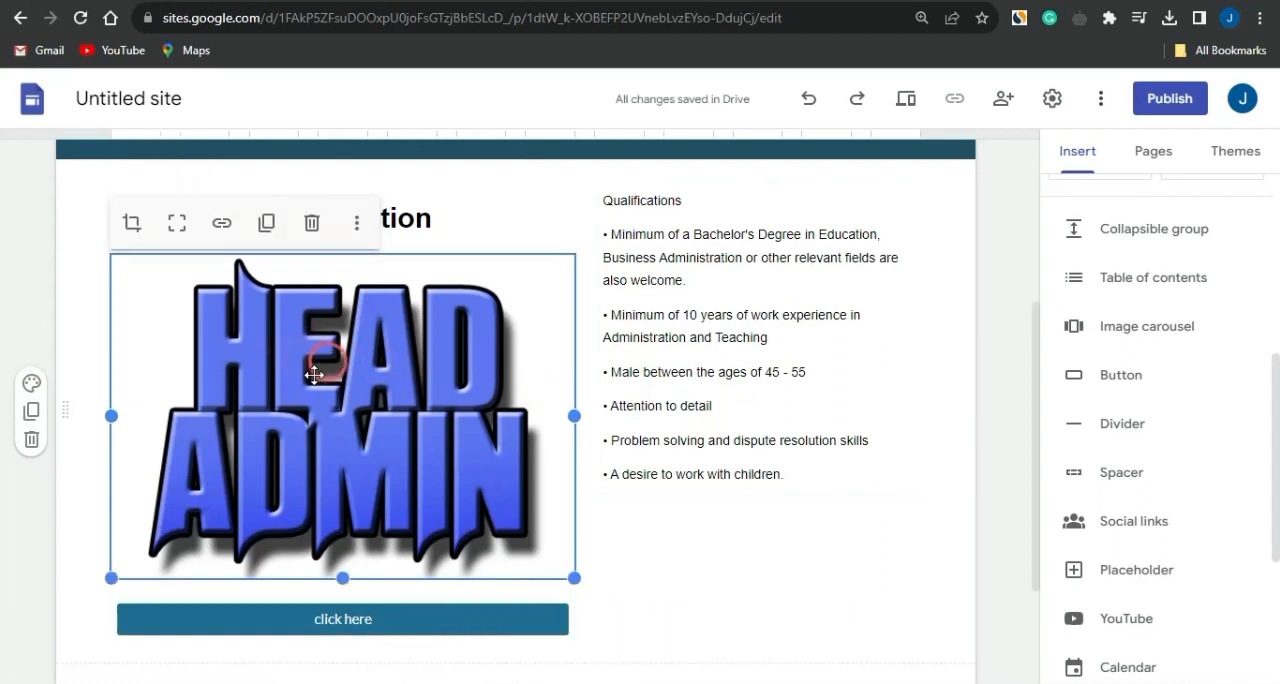
click(222, 222)
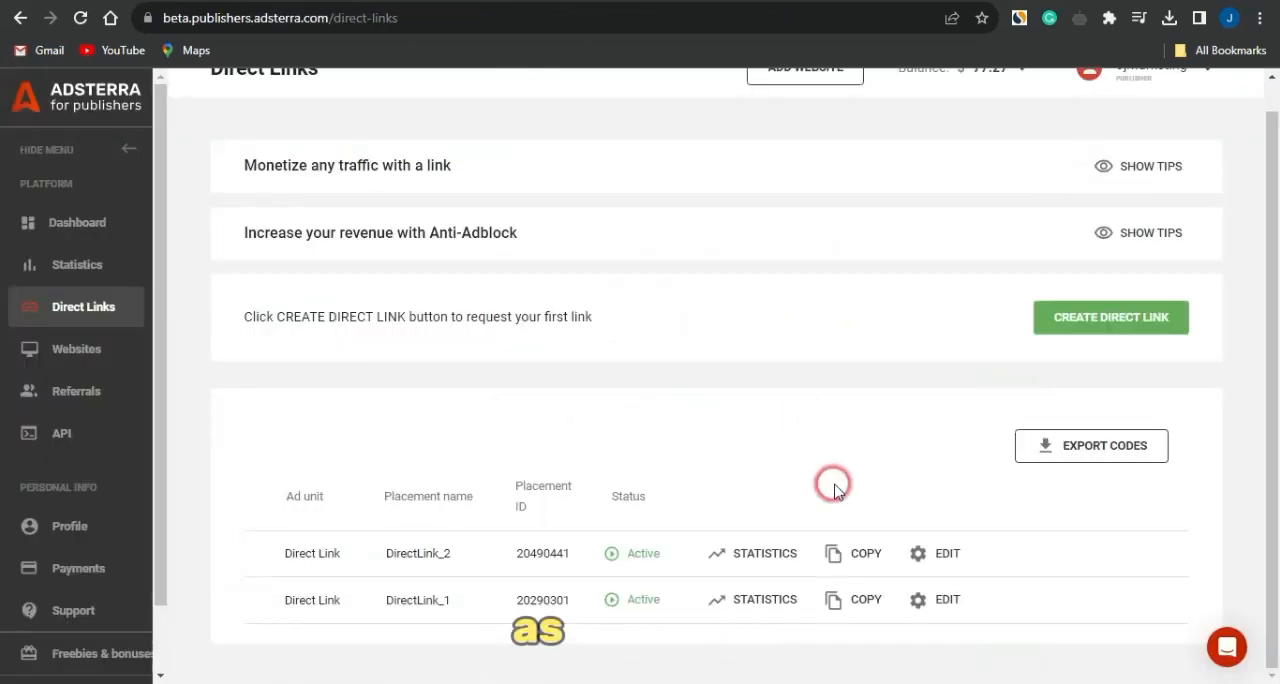
click(840, 554)
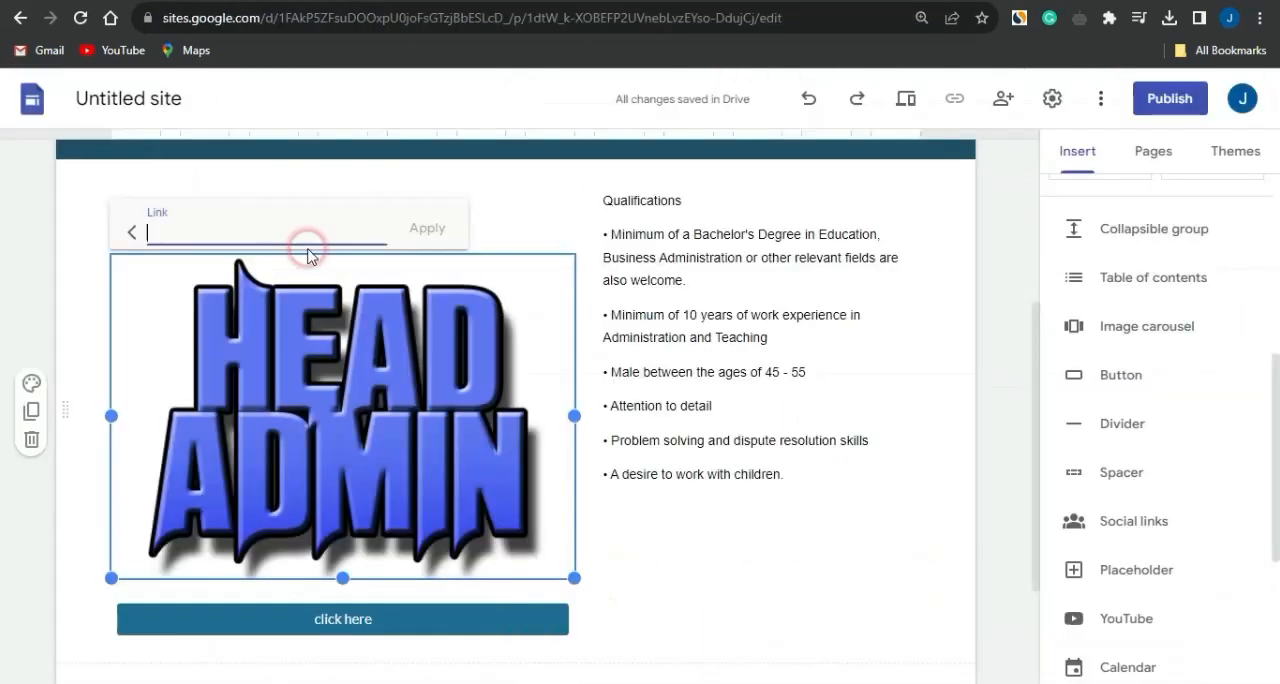
click(237, 213)
key(ctrl+v)
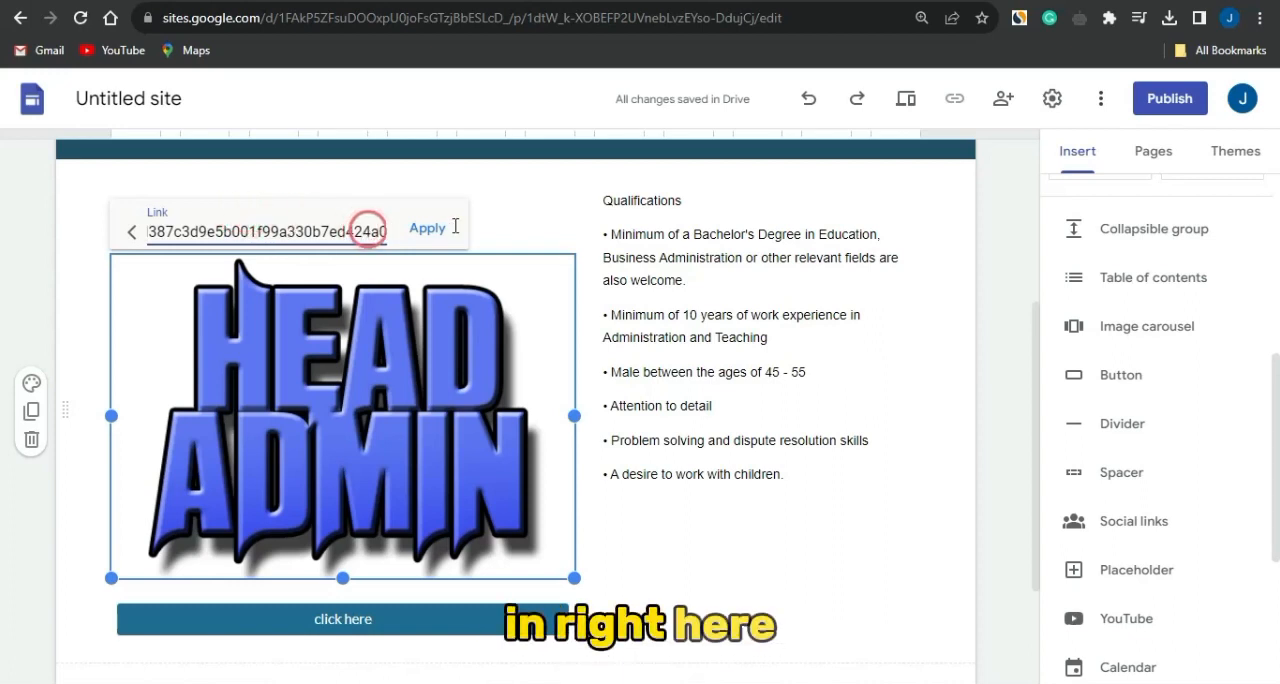
click(425, 228)
click(713, 483)
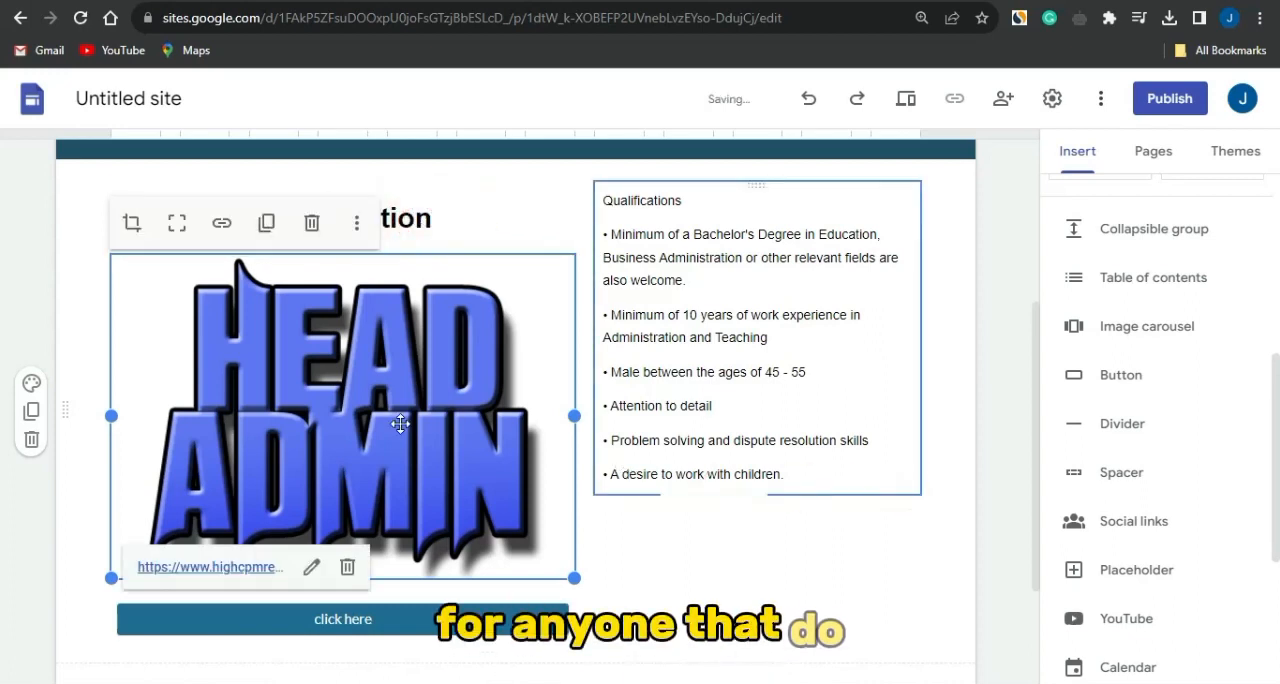
click(428, 400)
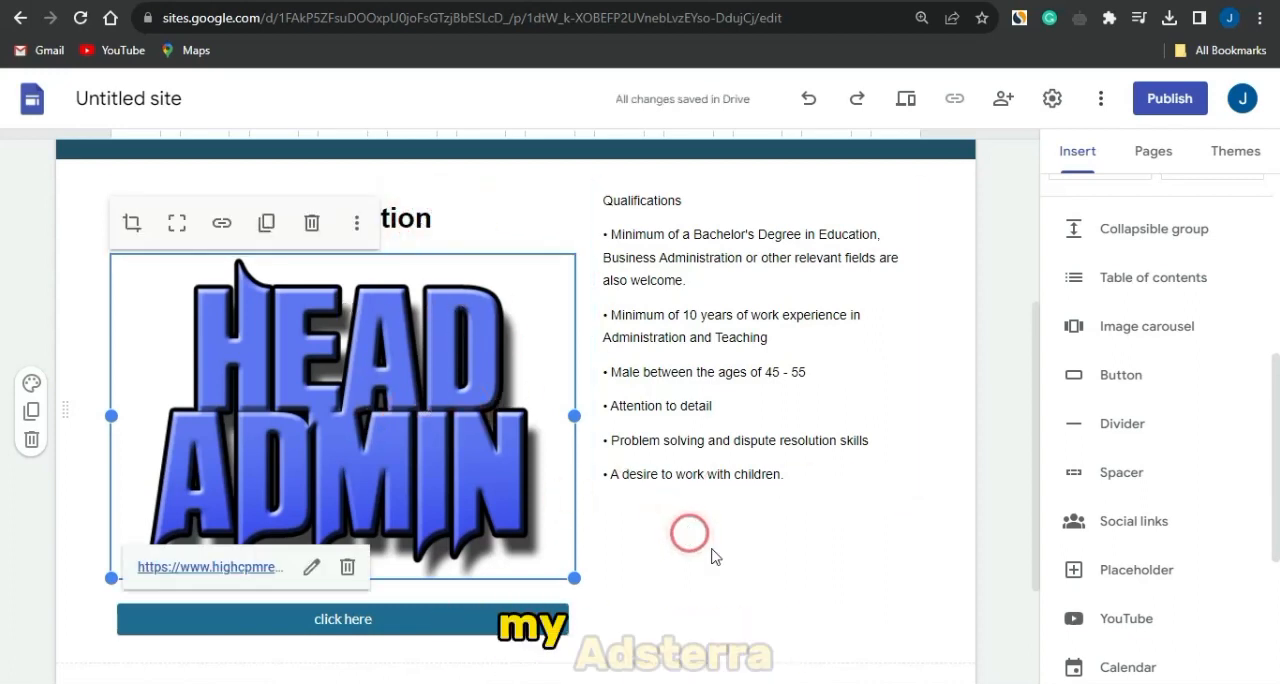
click(997, 326)
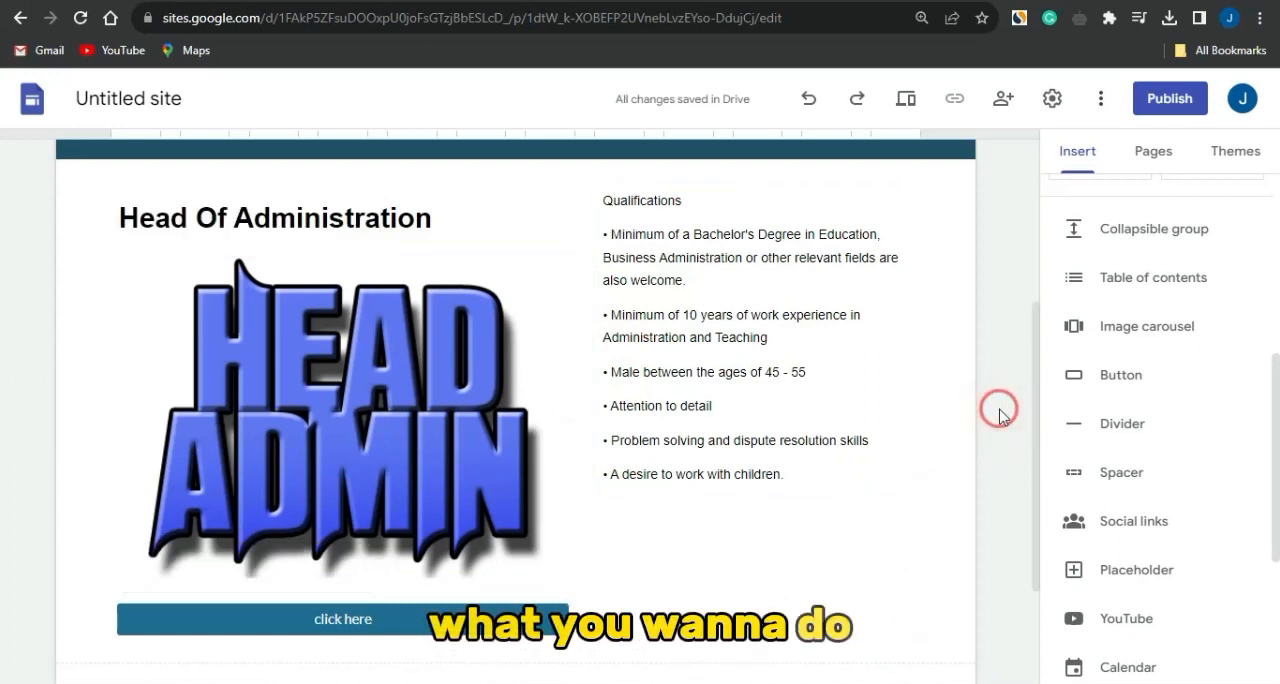
- Review the page layout, from the "New Jobs 2023 For Male And Female" header to the Head Of Administration section and its qualifications
scroll(960, 410, up, 1)
click(724, 345)
click(650, 282)
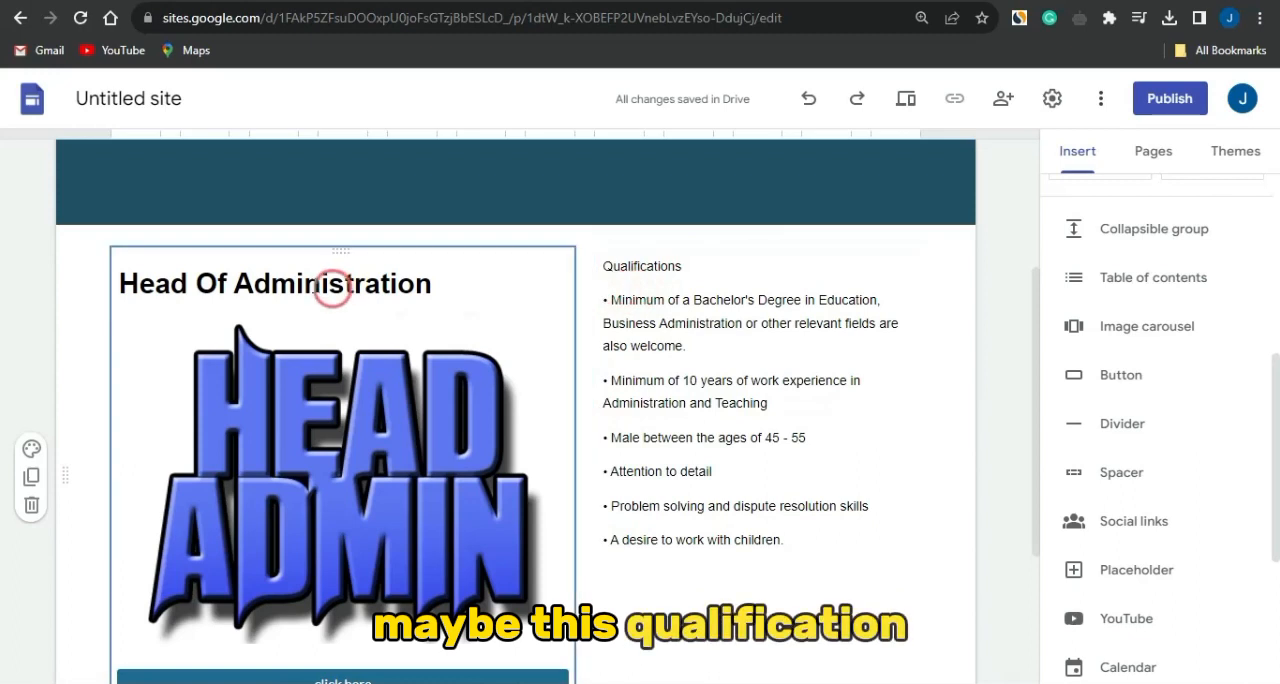
scroll(449, 180, up, 1)
scroll(449, 175, up, 2)
click(622, 282)
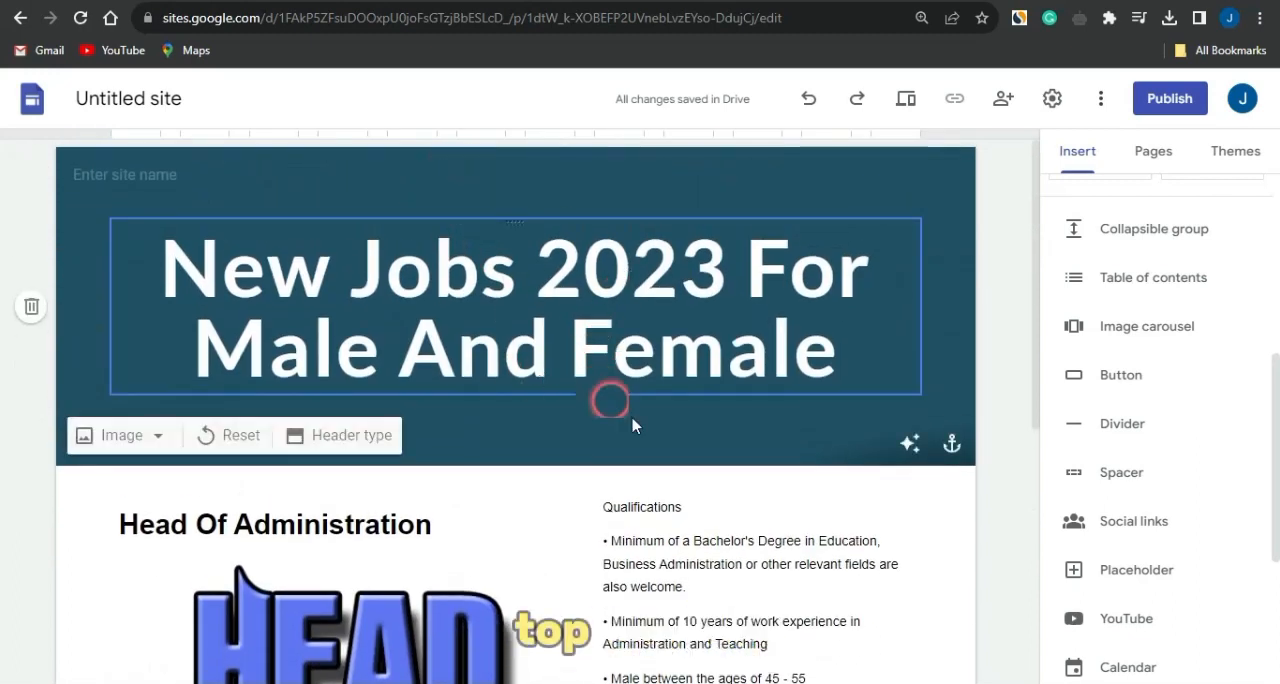
click(822, 541)
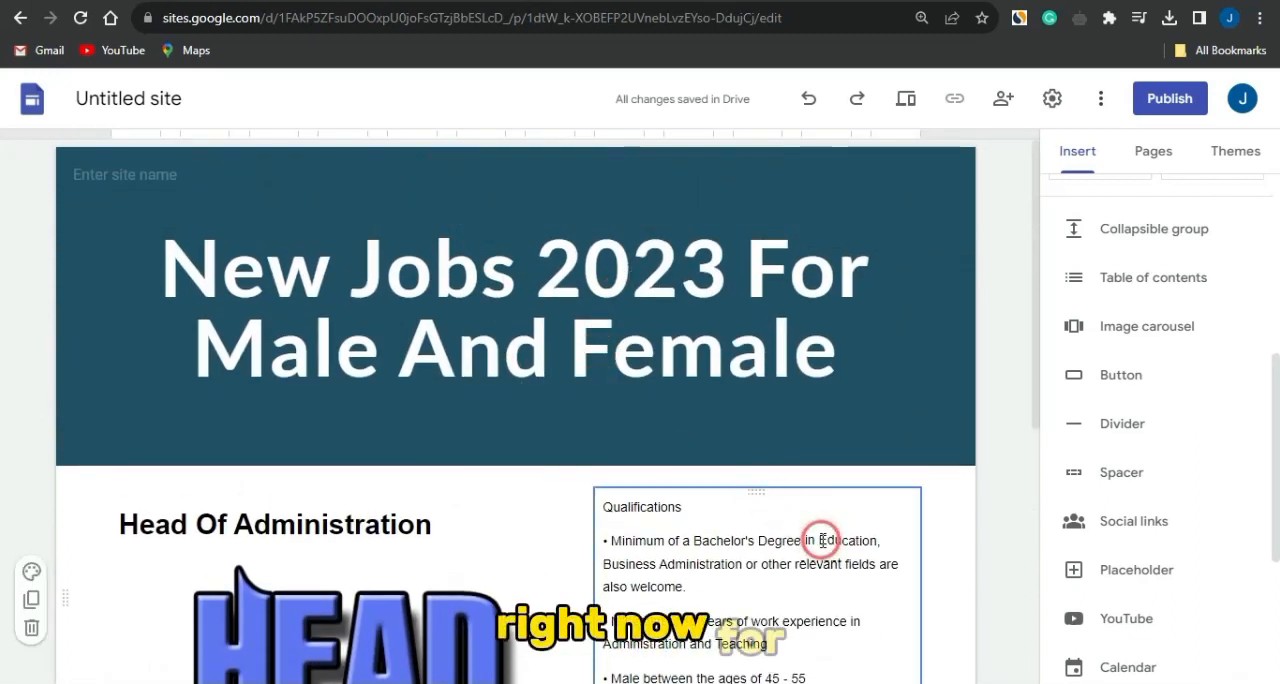
scroll(822, 541, down, 1)
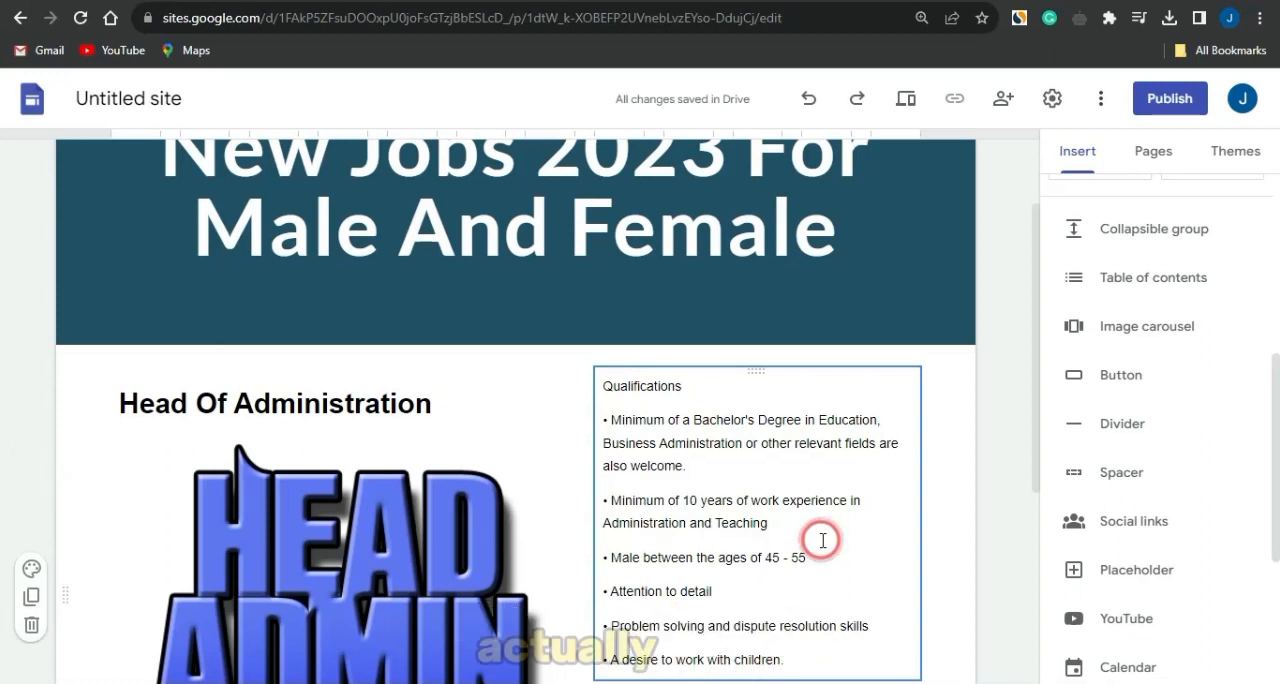